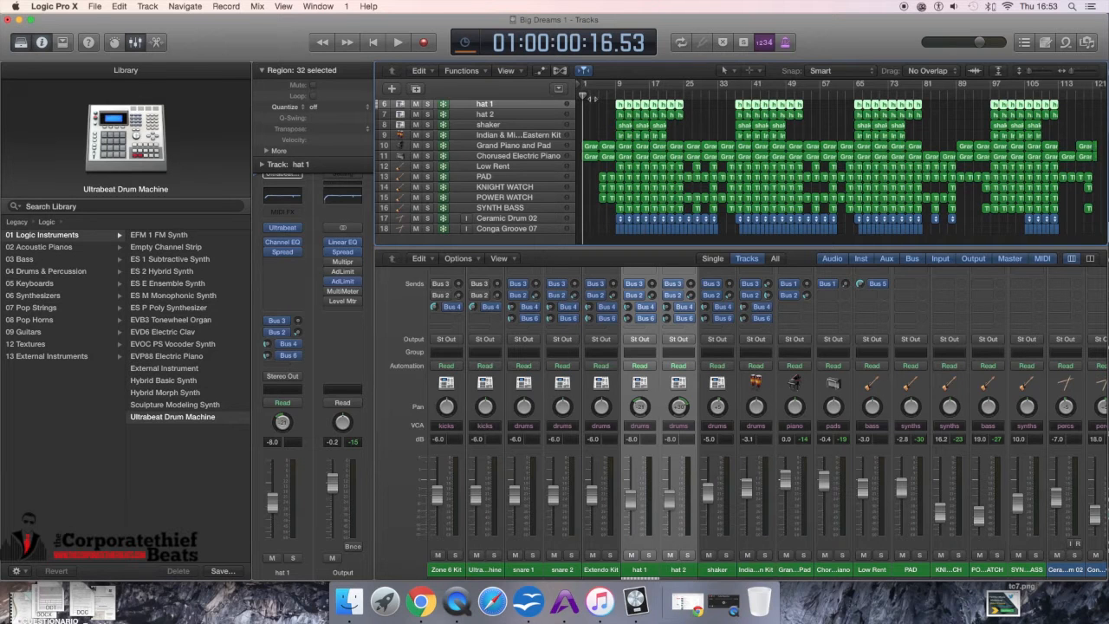
# Step: Solo the Indian & Middle Eastern Kit, Grand Piano and Pad, and Chorused Electric Piano tracks and start playback
pyautogui.scroll(5, 594, 122)
pyautogui.scroll(-3, 593, 122)
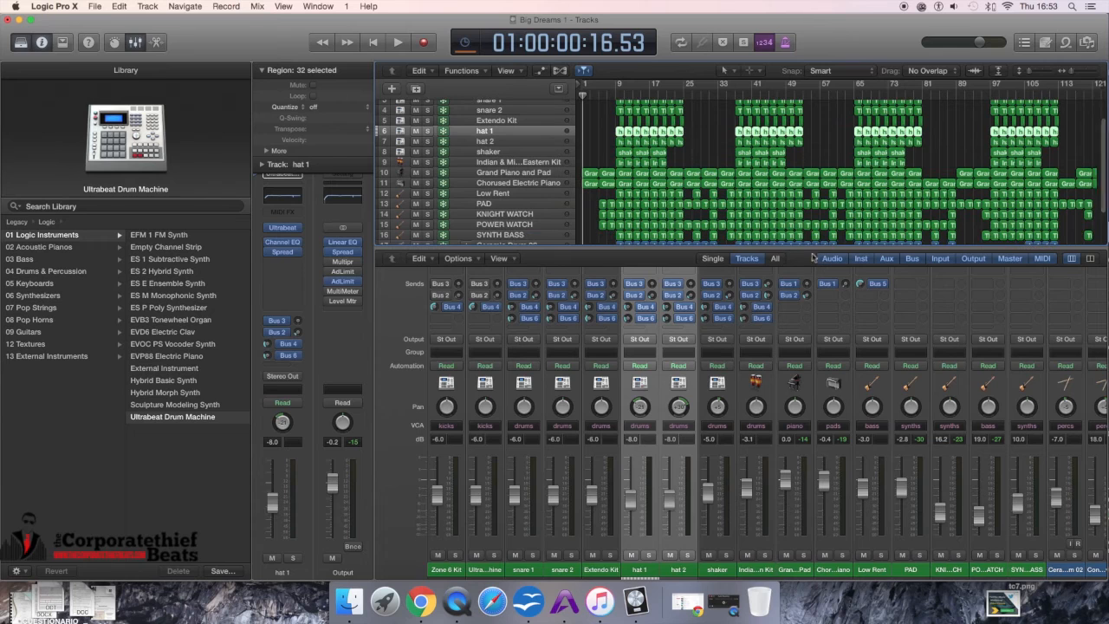
pyautogui.press('x')
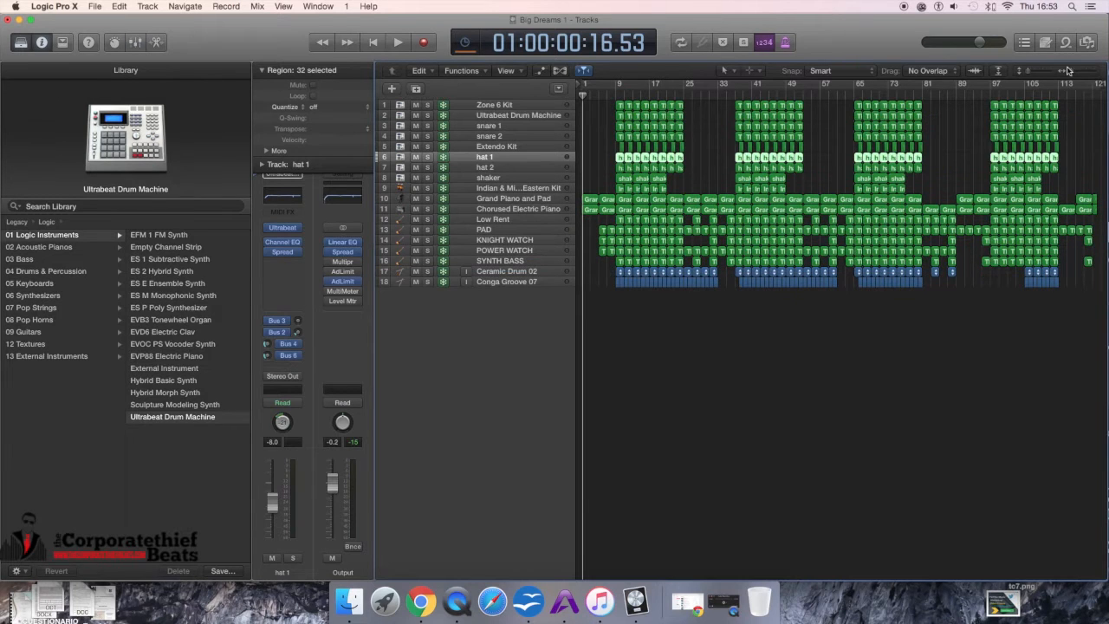
pyautogui.moveTo(1075, 71); pyautogui.dragTo(1072, 71)
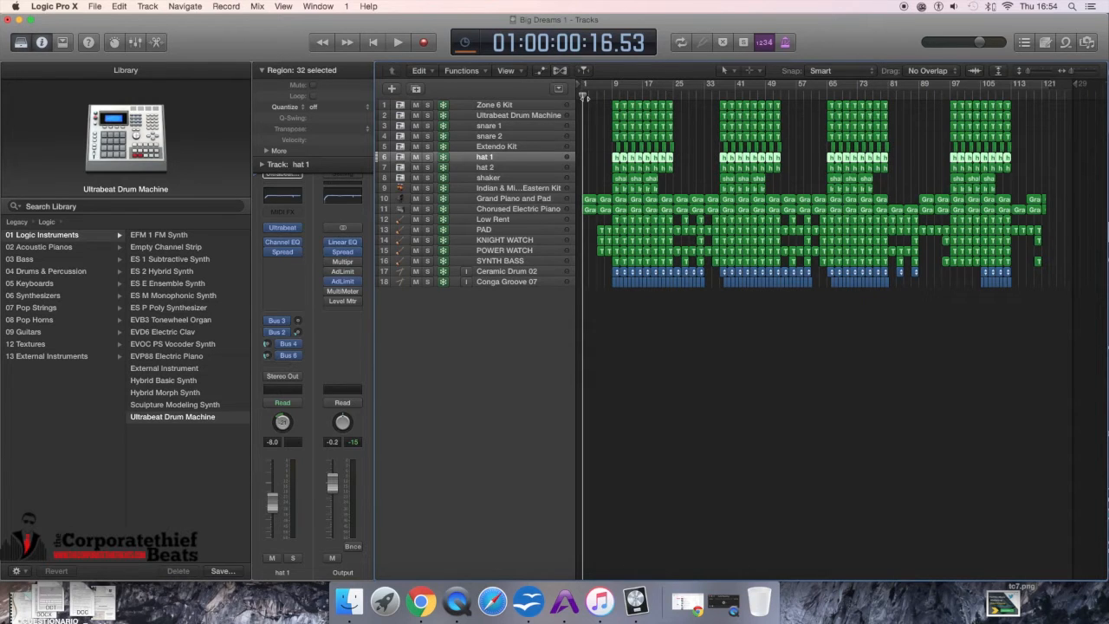
pyautogui.click(427, 189)
pyautogui.click(427, 199)
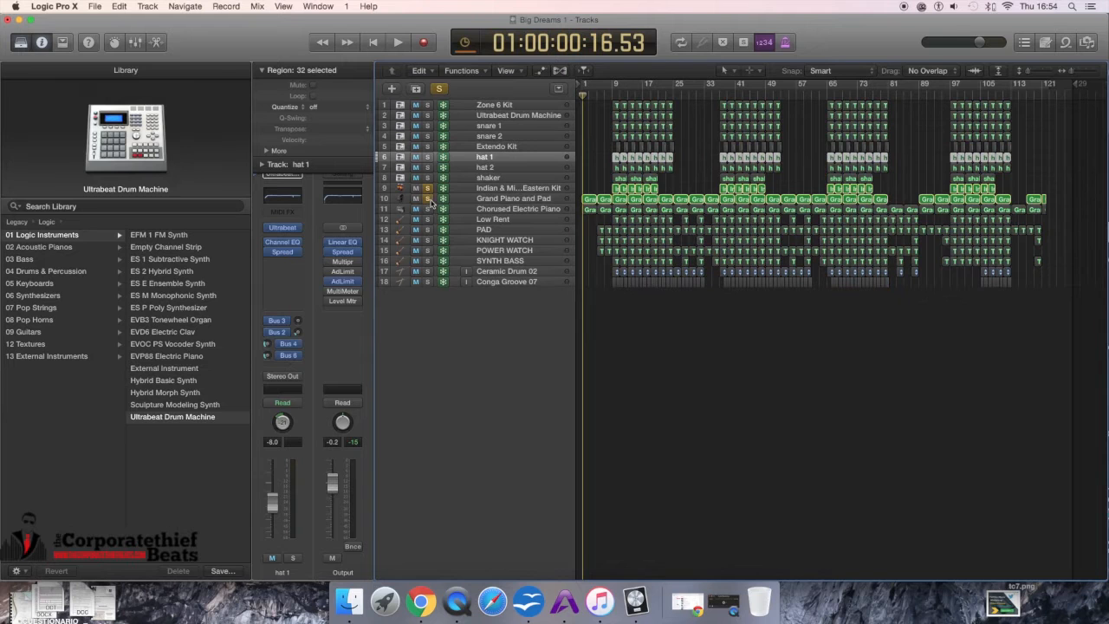
pyautogui.click(428, 208)
pyautogui.press('space')
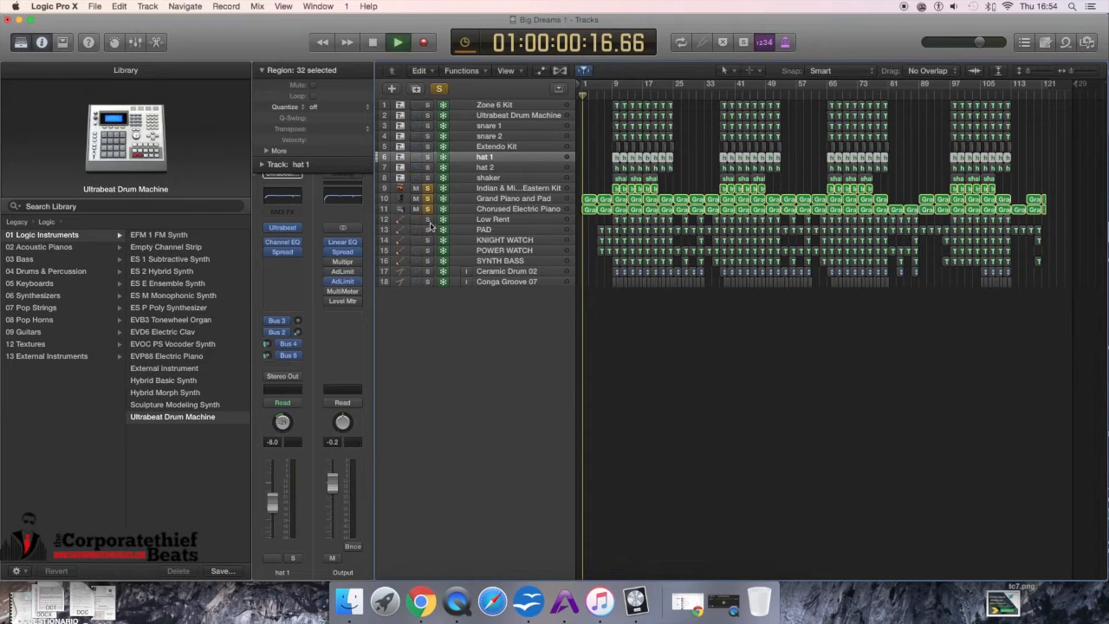
# Step: Adjust the system output volume and stop playback
pyautogui.click(955, 7)
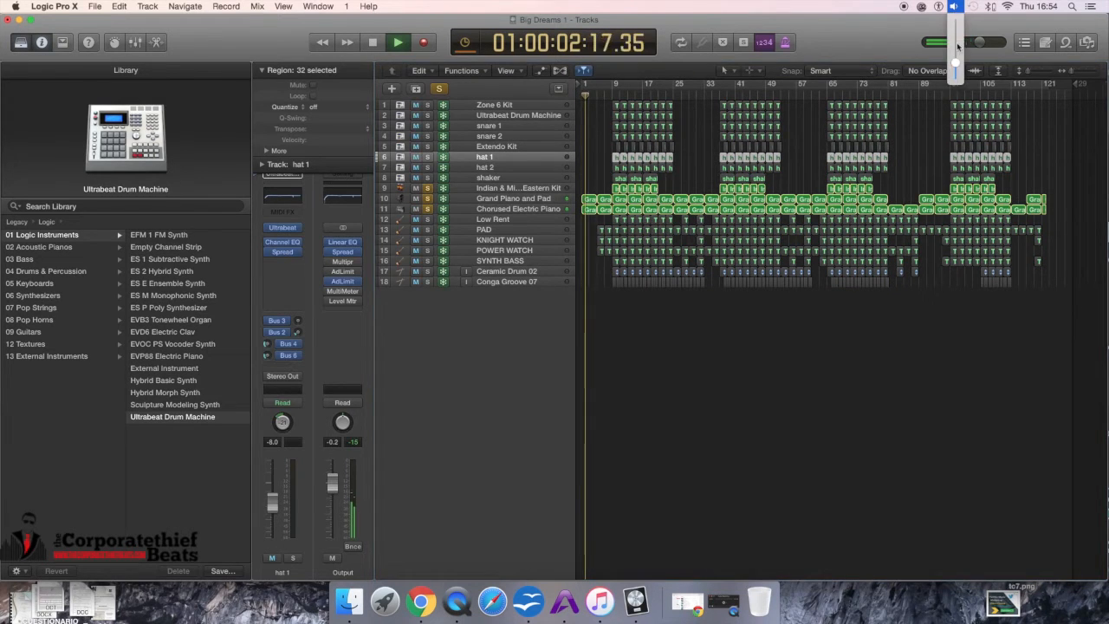
pyautogui.moveTo(956, 63); pyautogui.dragTo(957, 54)
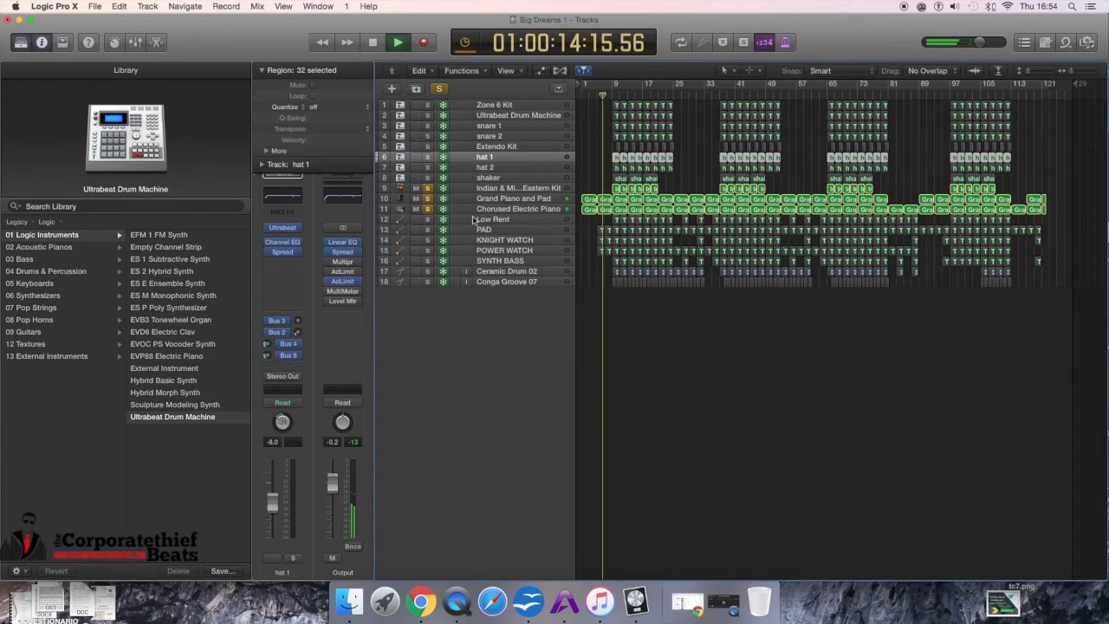
pyautogui.press('space')
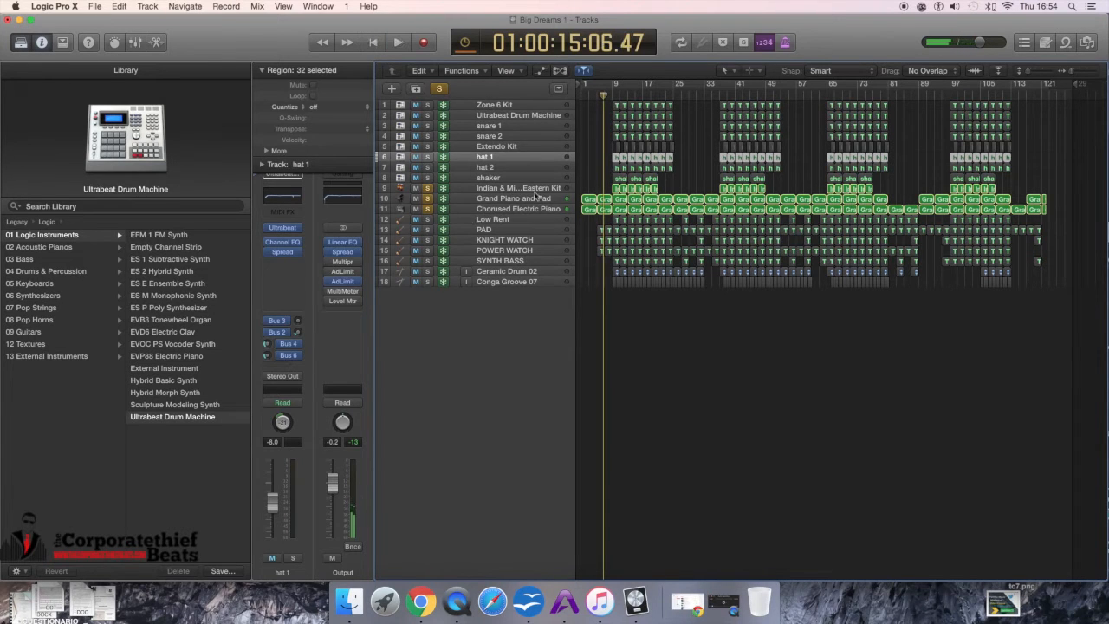
# Step: Open the Grand Piano and Pad region in the Piano Roll to inspect its notes
pyautogui.click(538, 199)
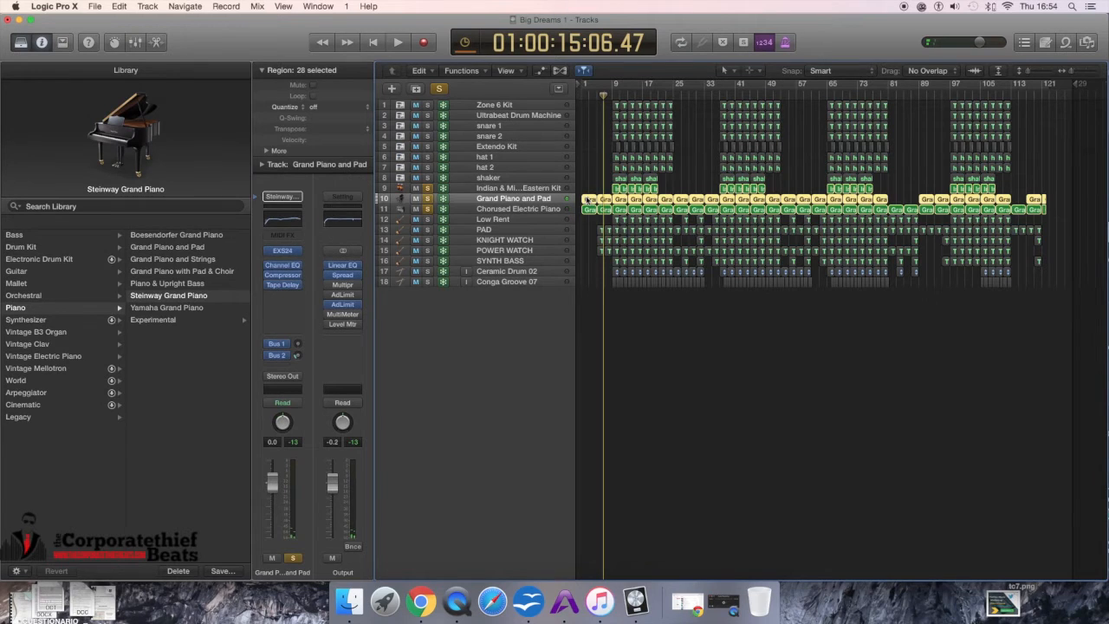
pyautogui.doubleClick(587, 200)
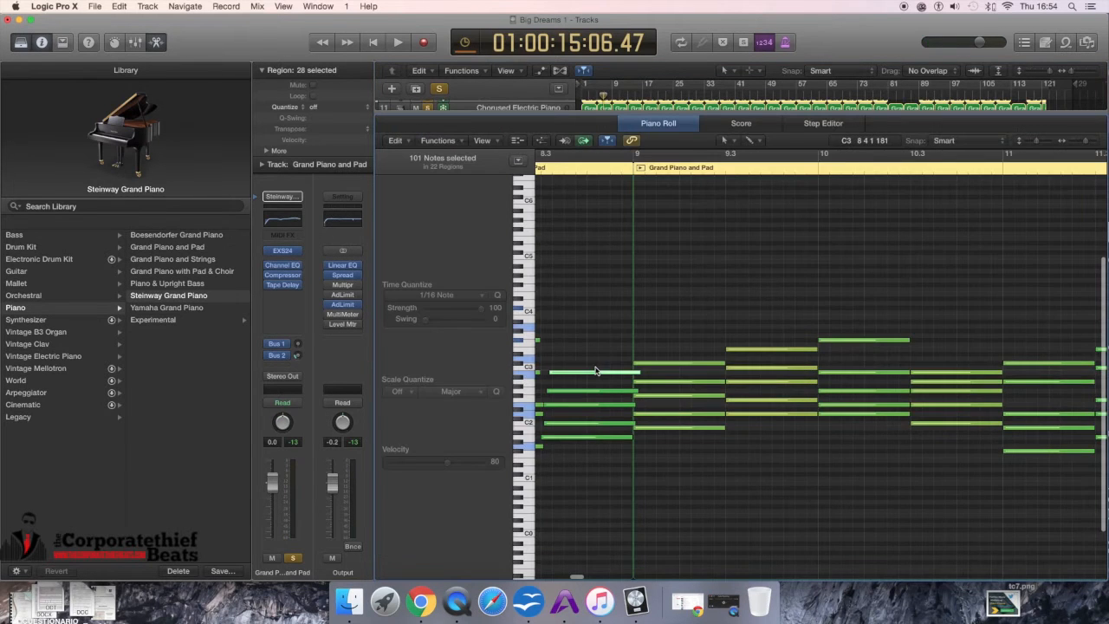
pyautogui.hscroll(-10, 596, 371)
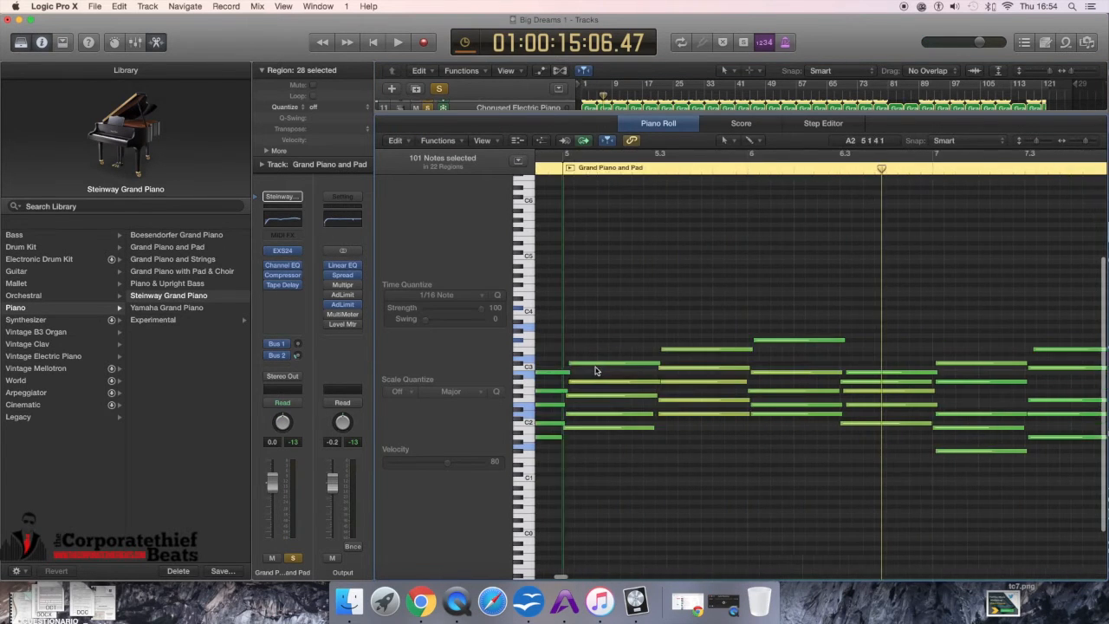
pyautogui.hscroll(-8, 596, 371)
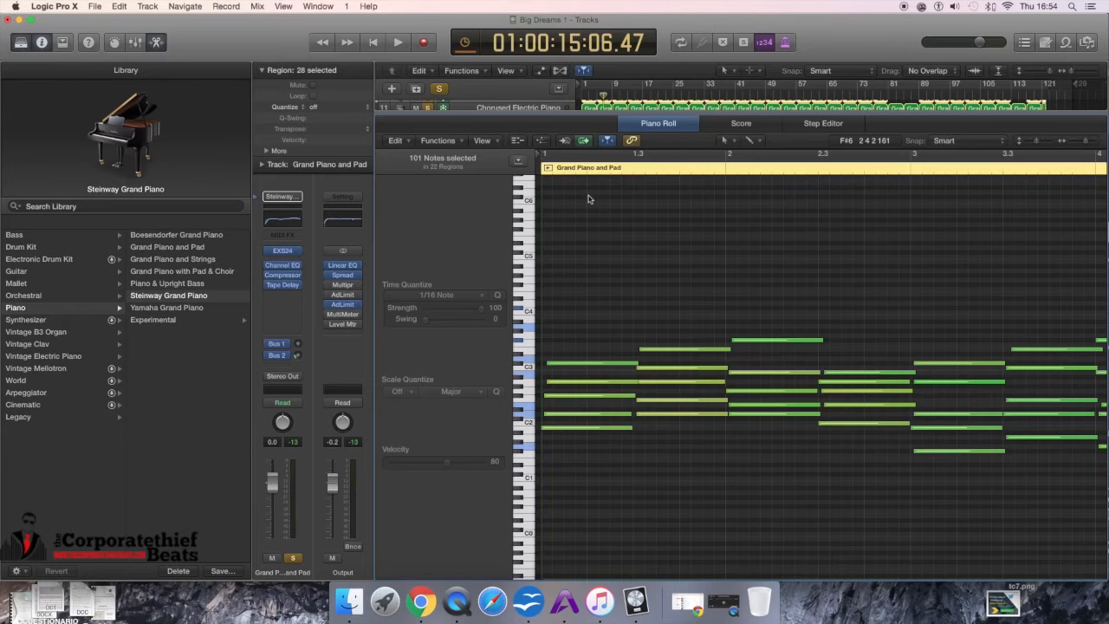
pyautogui.press('x')
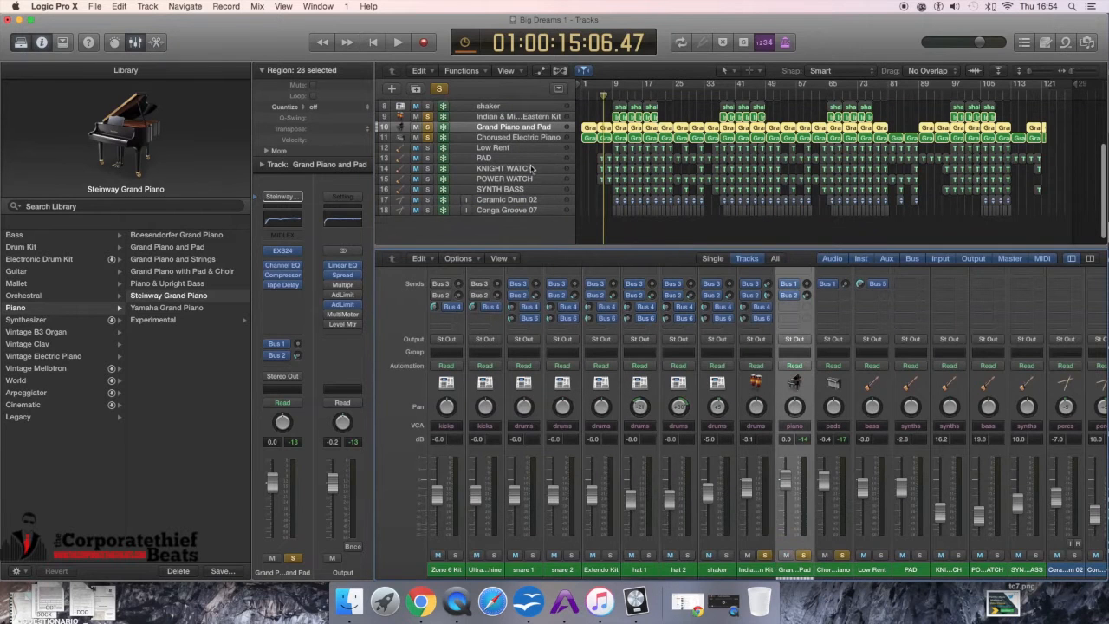
# Step: Unsolo the Chorused Electric Piano track and briefly play the remaining soloed tracks
pyautogui.scroll(1, 531, 162)
pyautogui.click(427, 145)
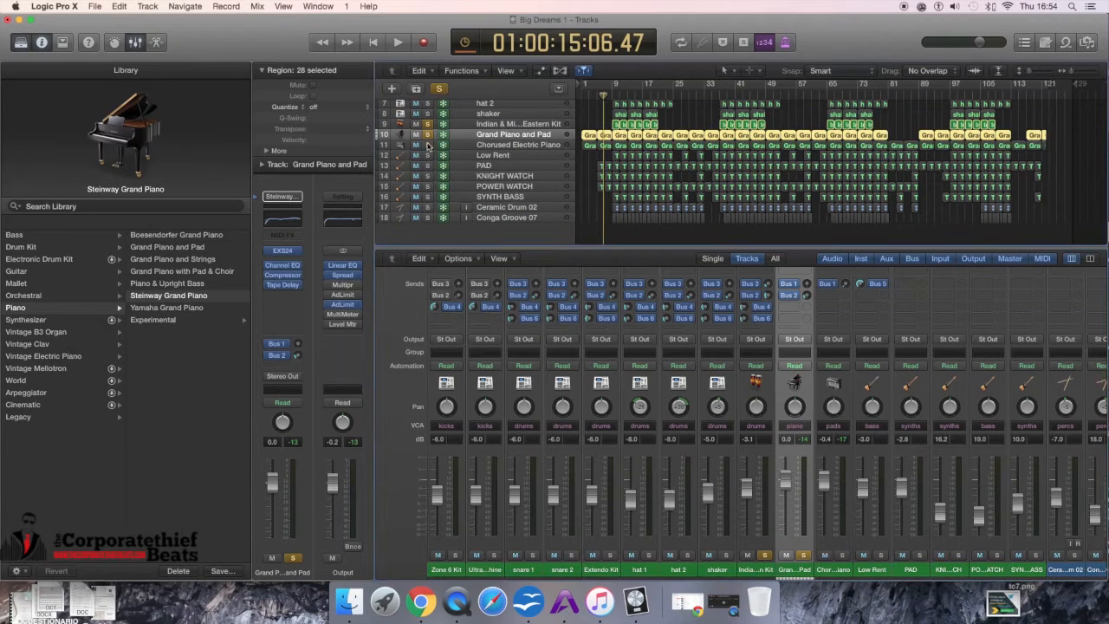
pyautogui.press('space')
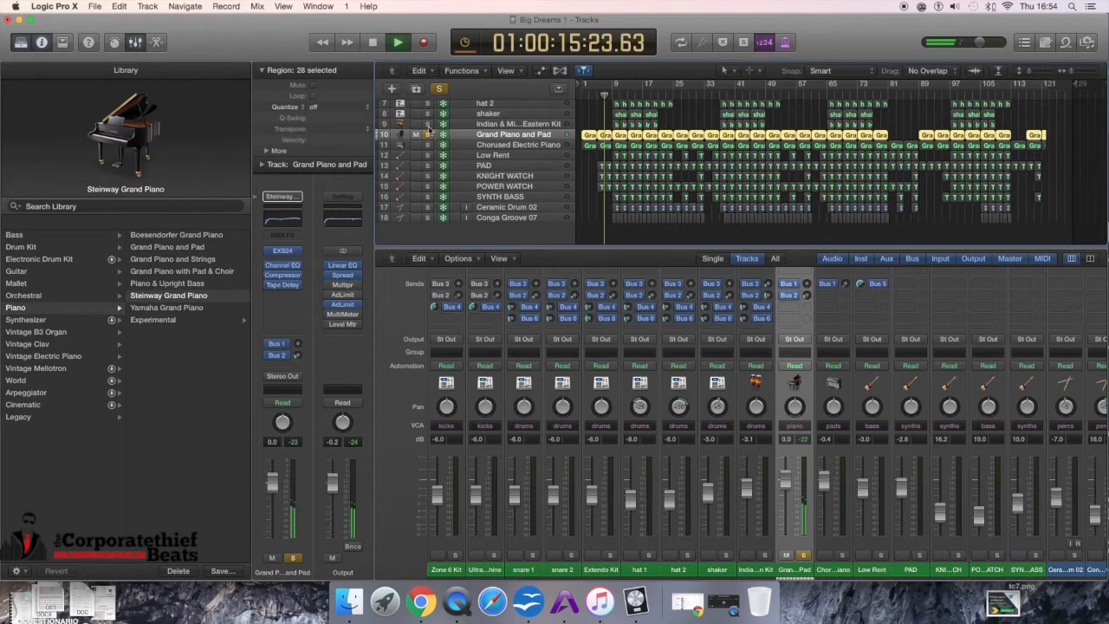
pyautogui.press('space')
# Step: Switch the solo from Grand Piano and Pad to Chorused Electric Piano and play it from the start
pyautogui.click(427, 145)
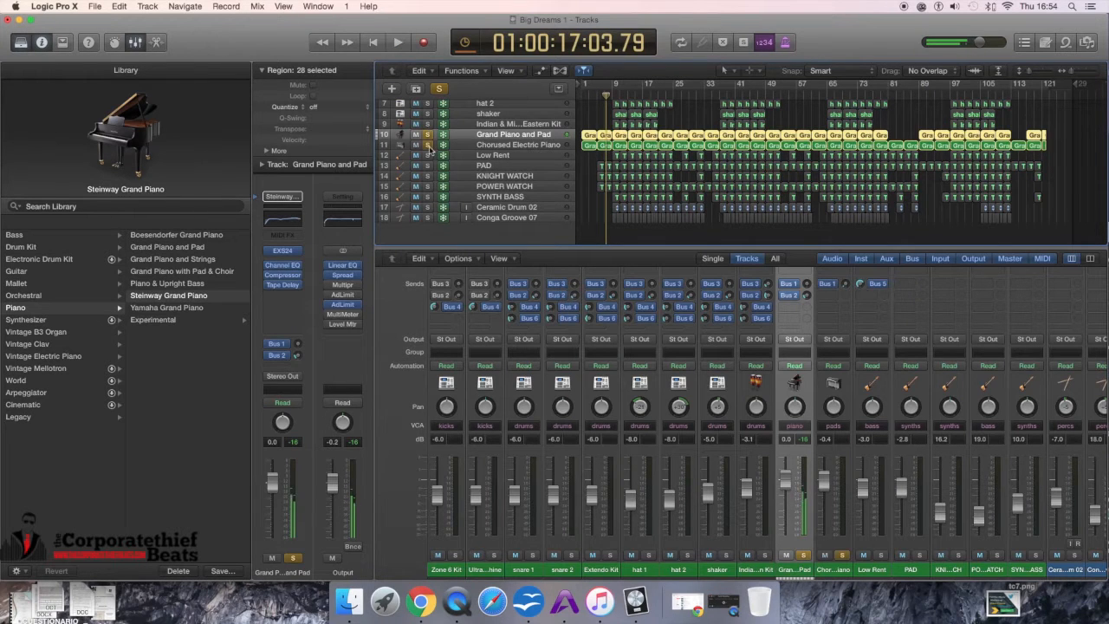
pyautogui.click(427, 135)
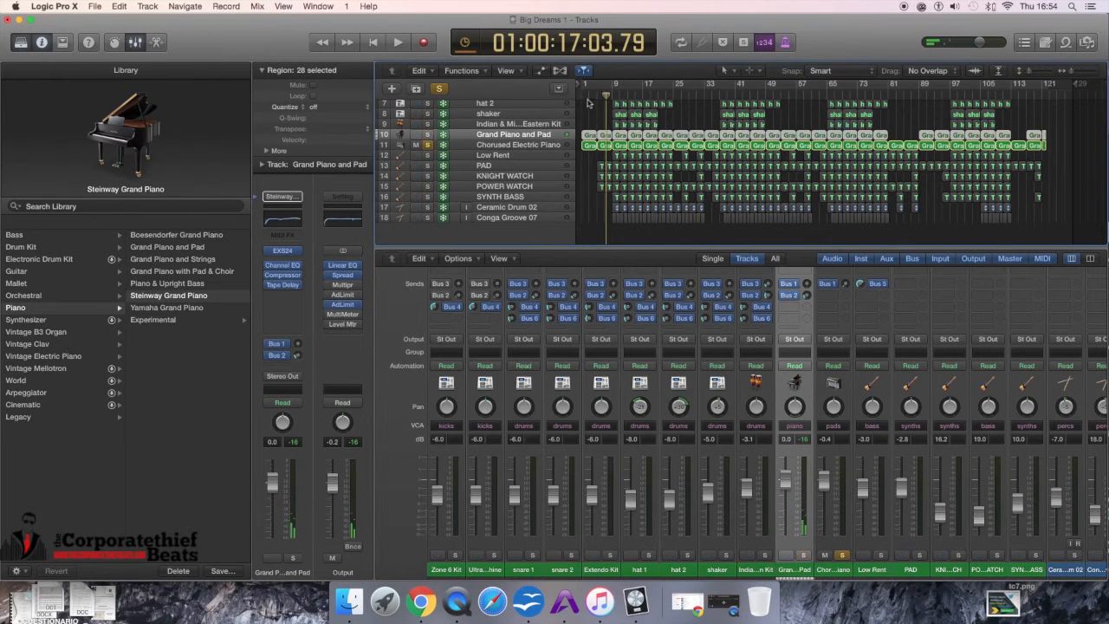
pyautogui.click(585, 95)
pyautogui.press('space')
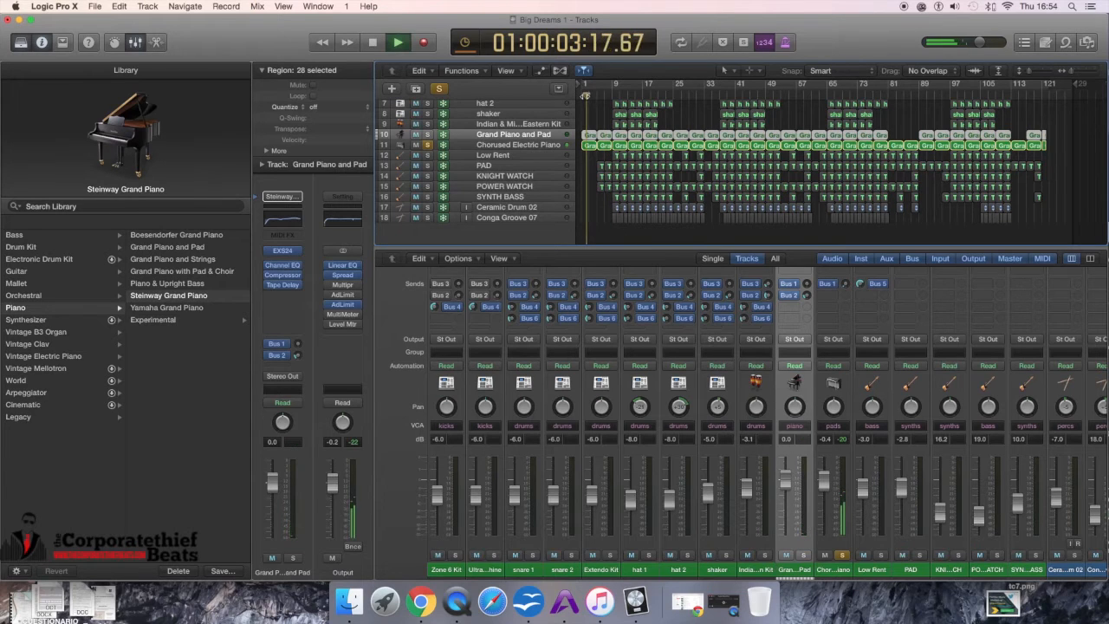
pyautogui.press('space')
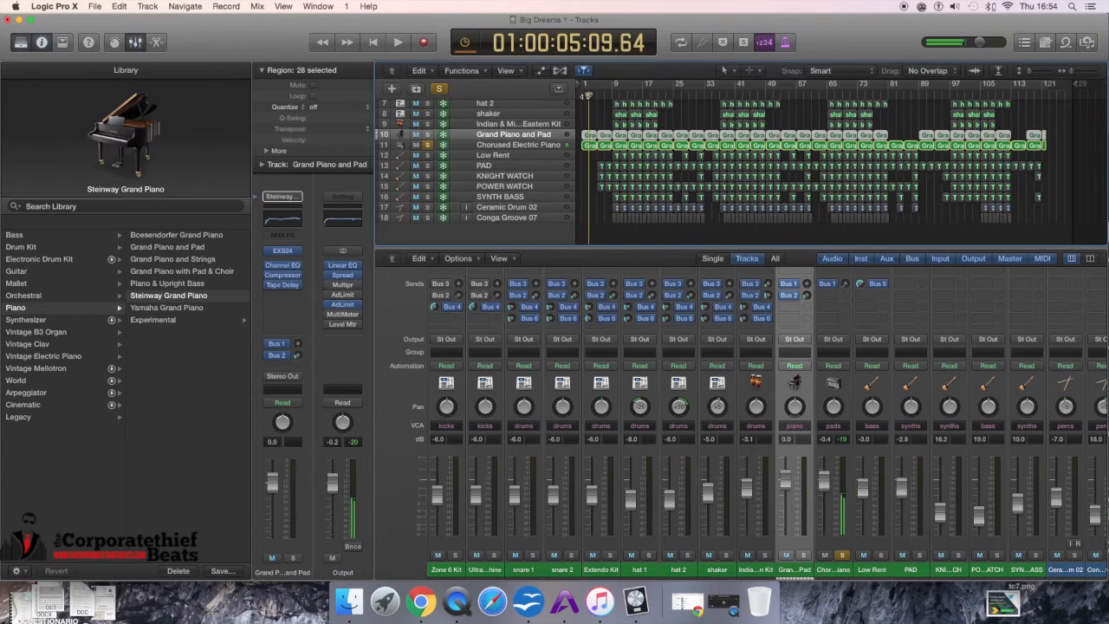
# Step: Play from the beginning of the song and re-solo the Grand Piano and Pad track
pyautogui.press('Return')
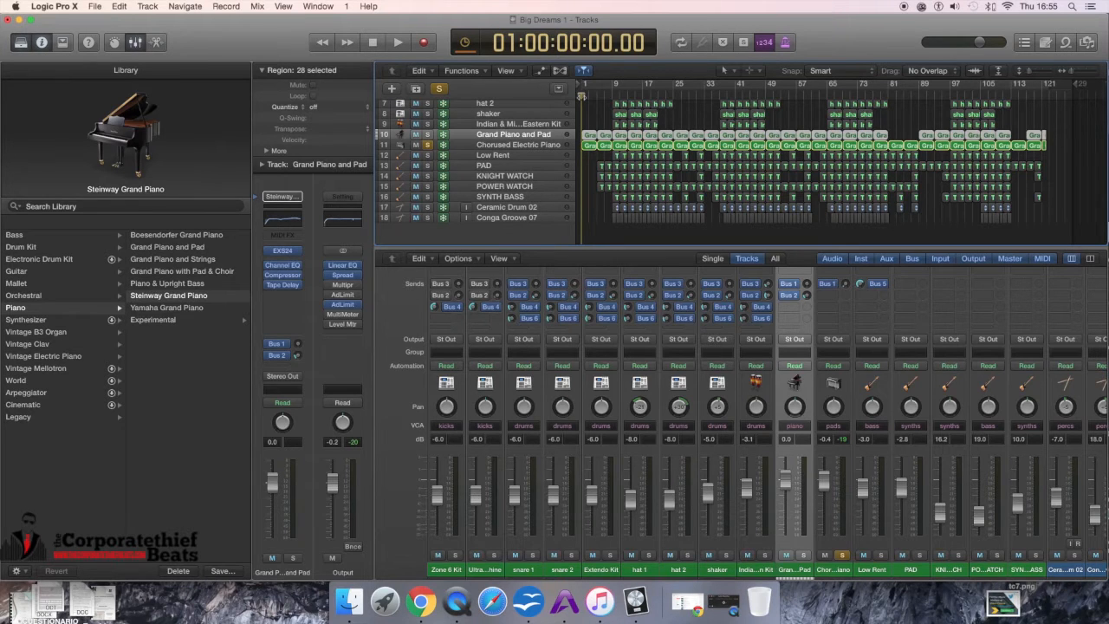
pyautogui.press('space')
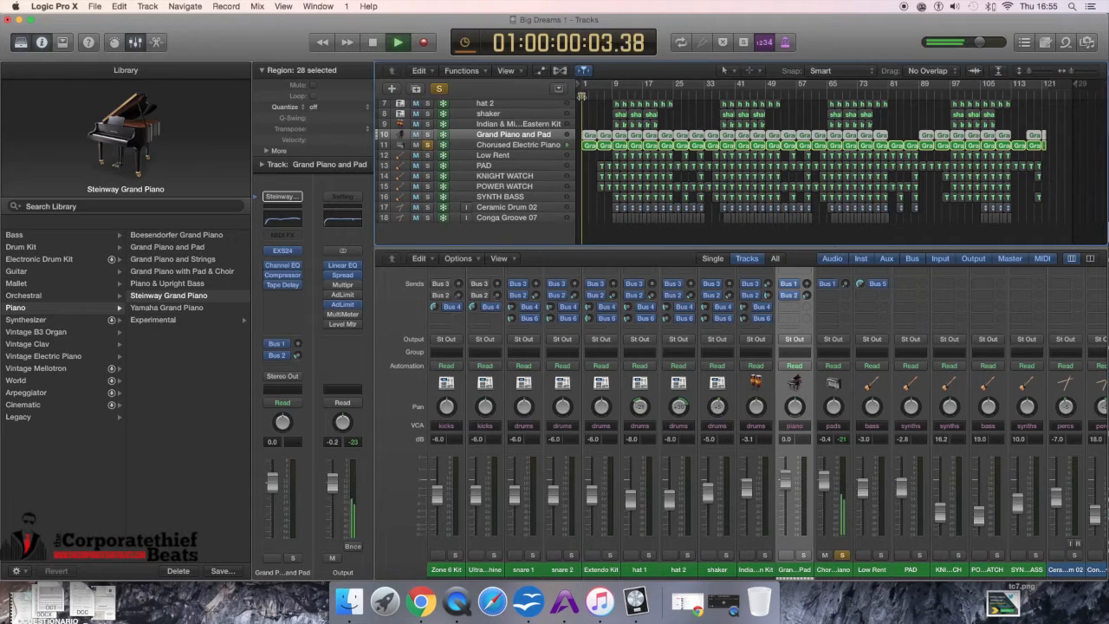
pyautogui.click(428, 136)
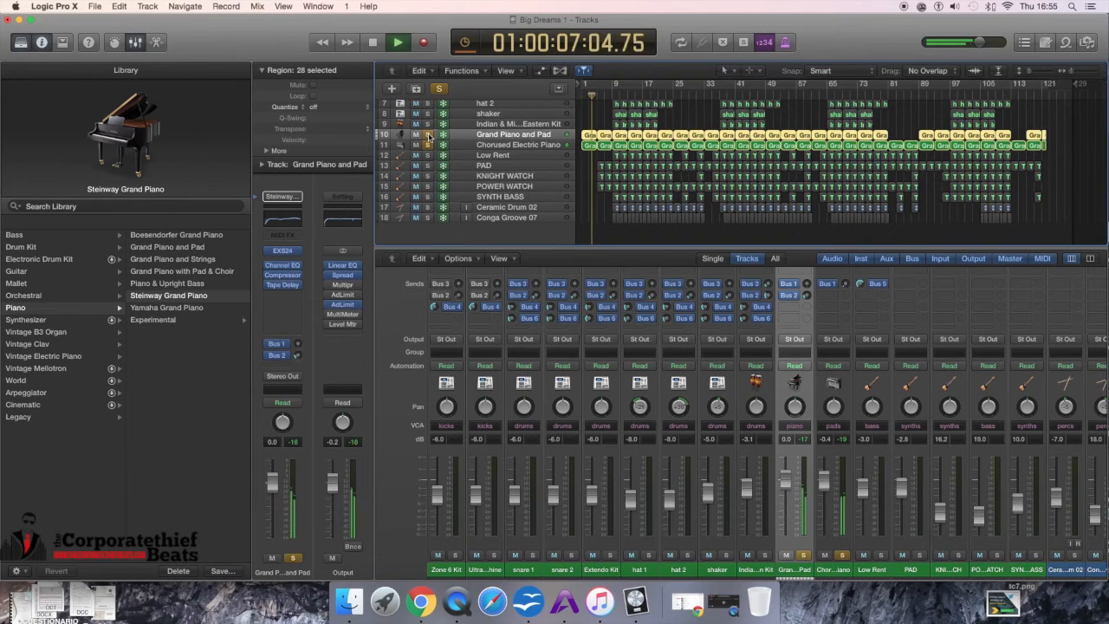
pyautogui.press('space')
# Step: Solo the KNIGHT WATCH, POWER WATCH and PAD tracks
pyautogui.click(428, 177)
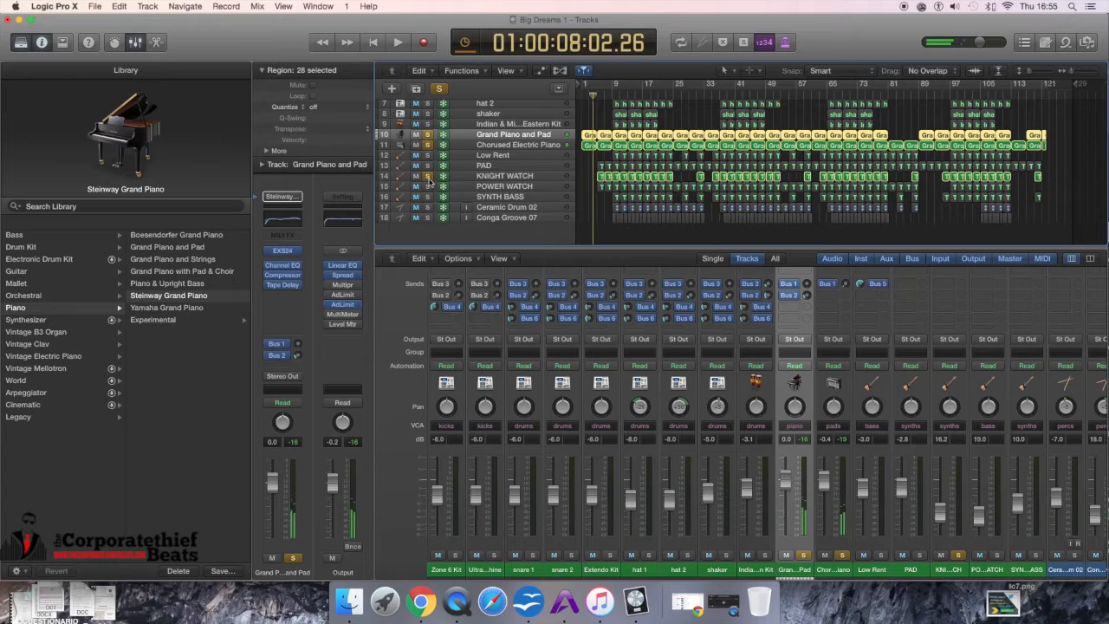
pyautogui.click(428, 186)
pyautogui.click(429, 166)
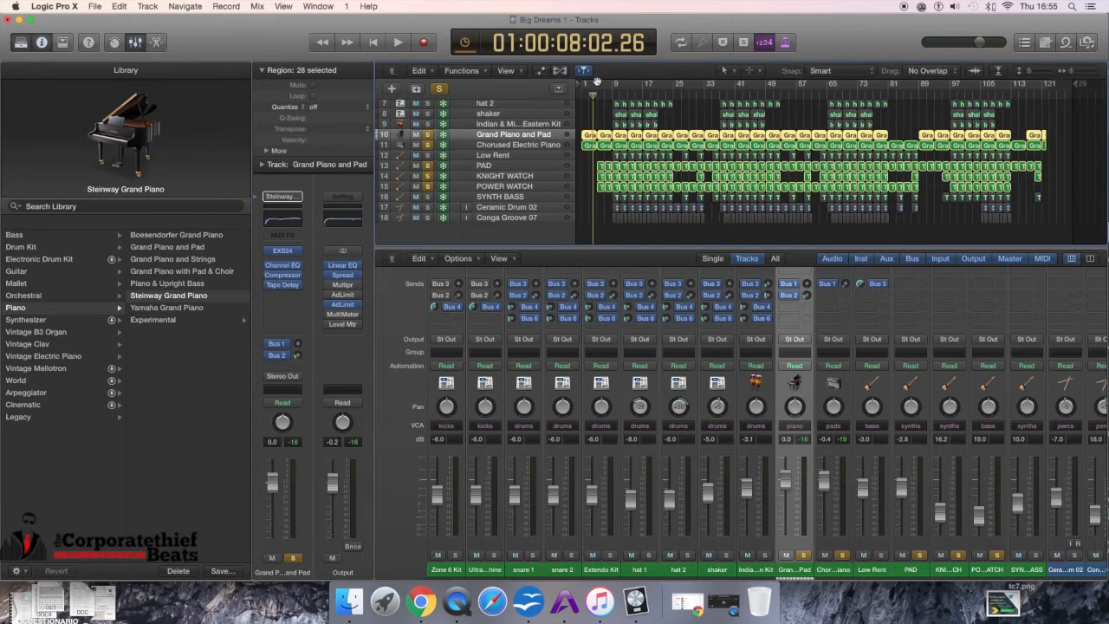
# Step: Select the first region on the PAD track without unfreezing the track
pyautogui.moveTo(1073, 73); pyautogui.dragTo(1037, 75)
pyautogui.press('x')
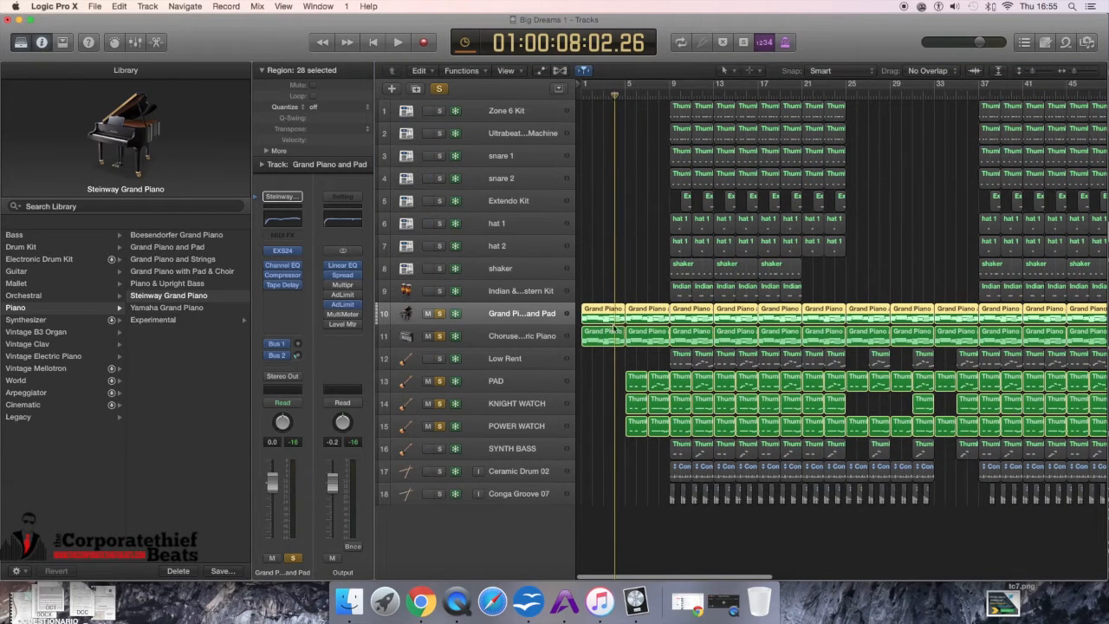
pyautogui.click(607, 333)
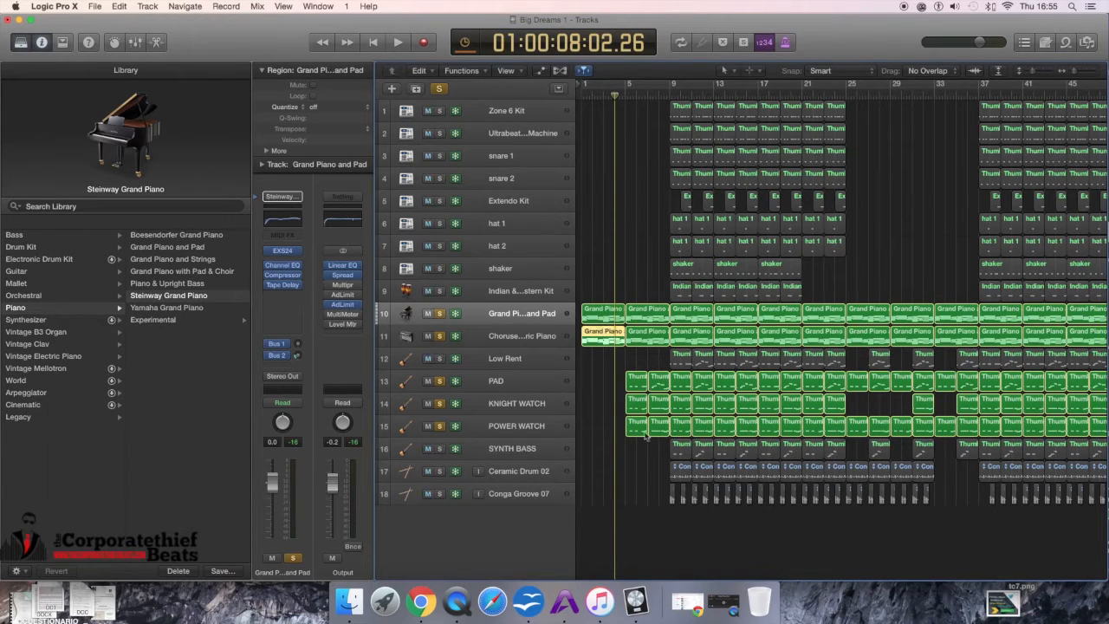
pyautogui.click(640, 387)
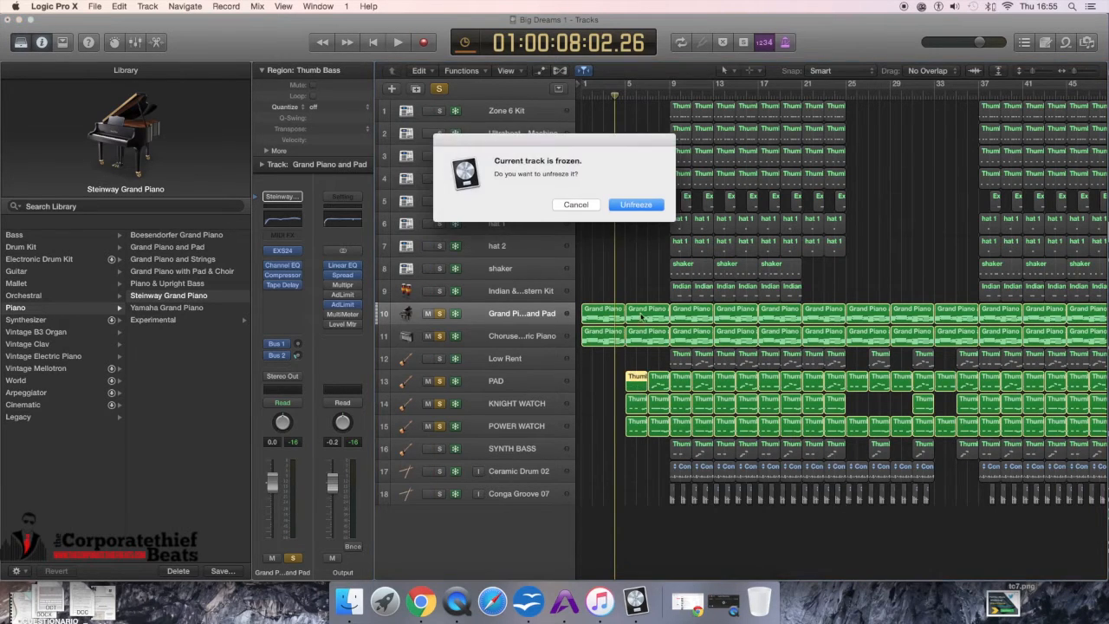
pyautogui.click(575, 204)
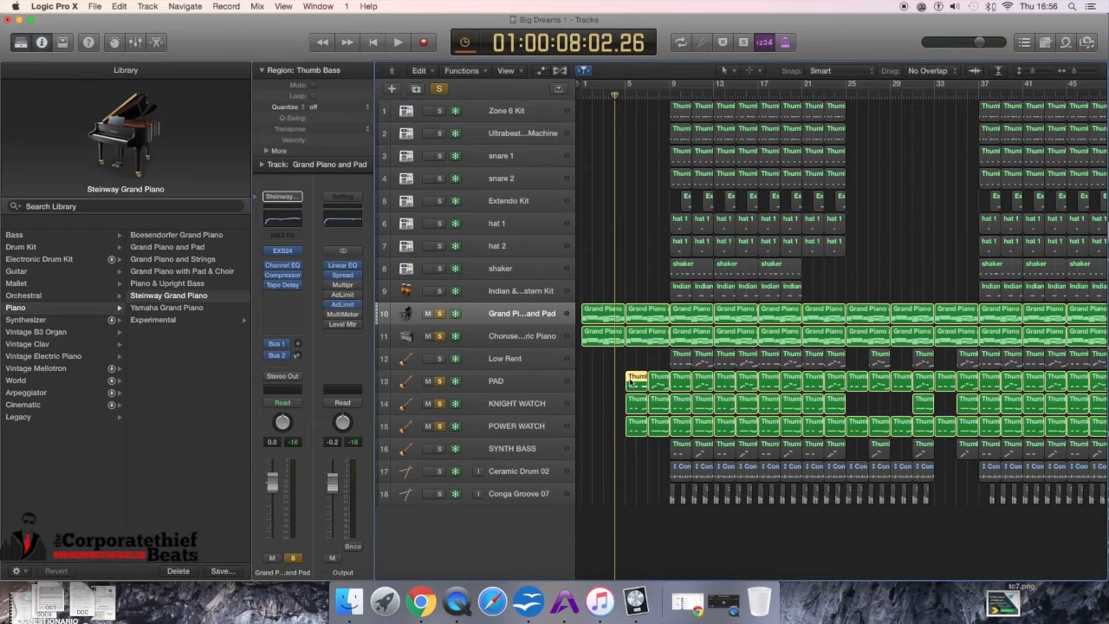
# Step: Play the soloed tracks briefly and unsolo every track except PAD
pyautogui.press('space')
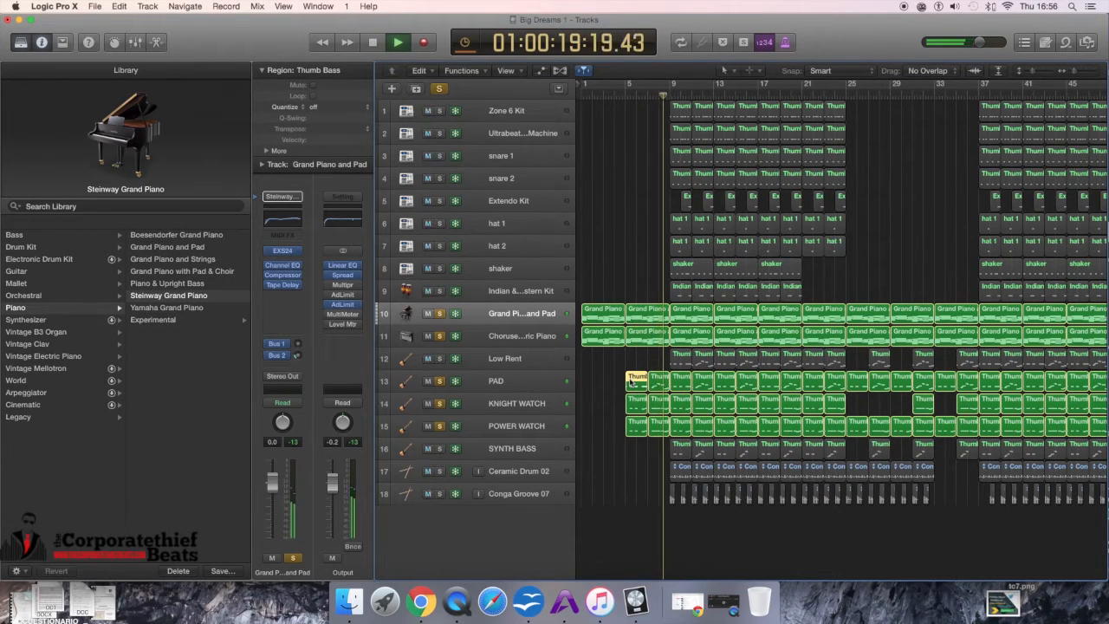
pyautogui.press('space')
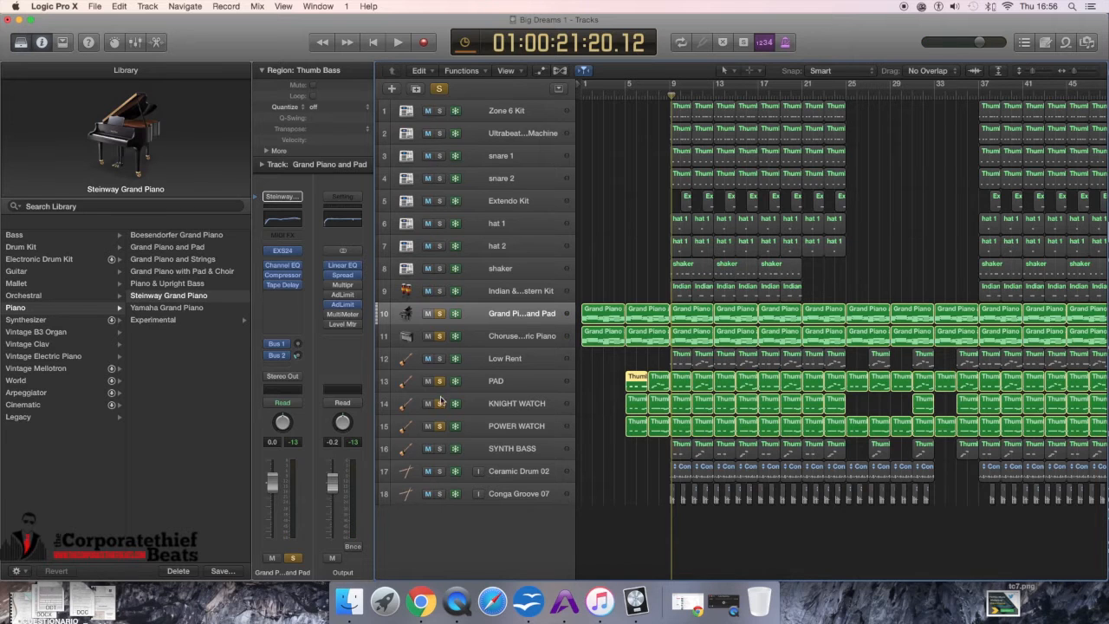
pyautogui.click(437, 335)
pyautogui.click(439, 313)
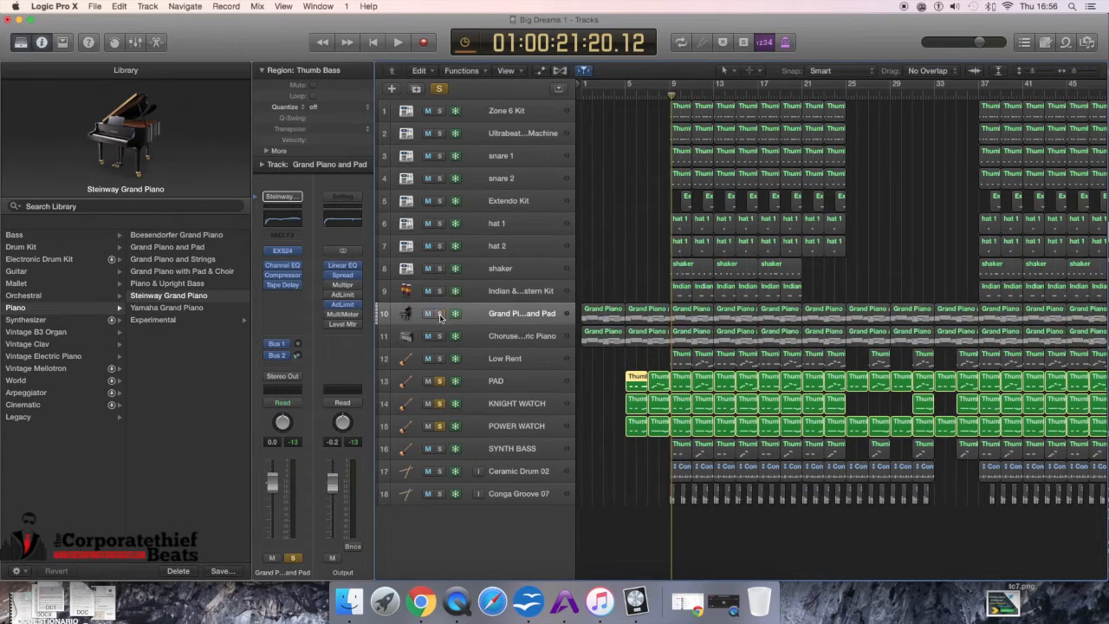
pyautogui.click(440, 403)
pyautogui.click(440, 426)
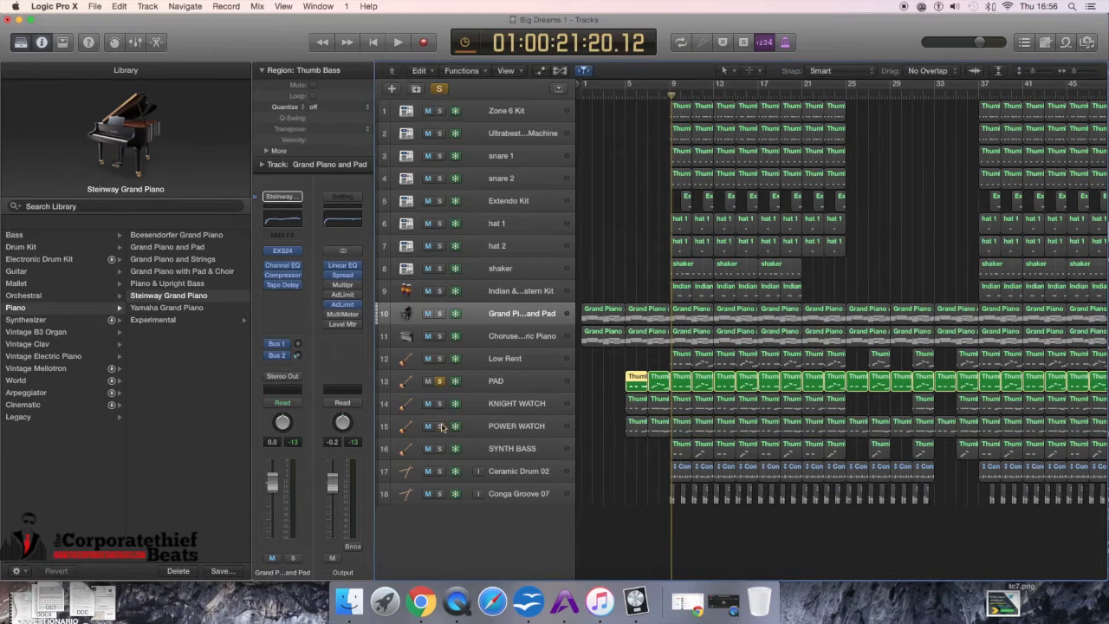
# Step: Move the playhead to bar 5 and play the soloed PAD track
pyautogui.moveTo(672, 95); pyautogui.dragTo(625, 95)
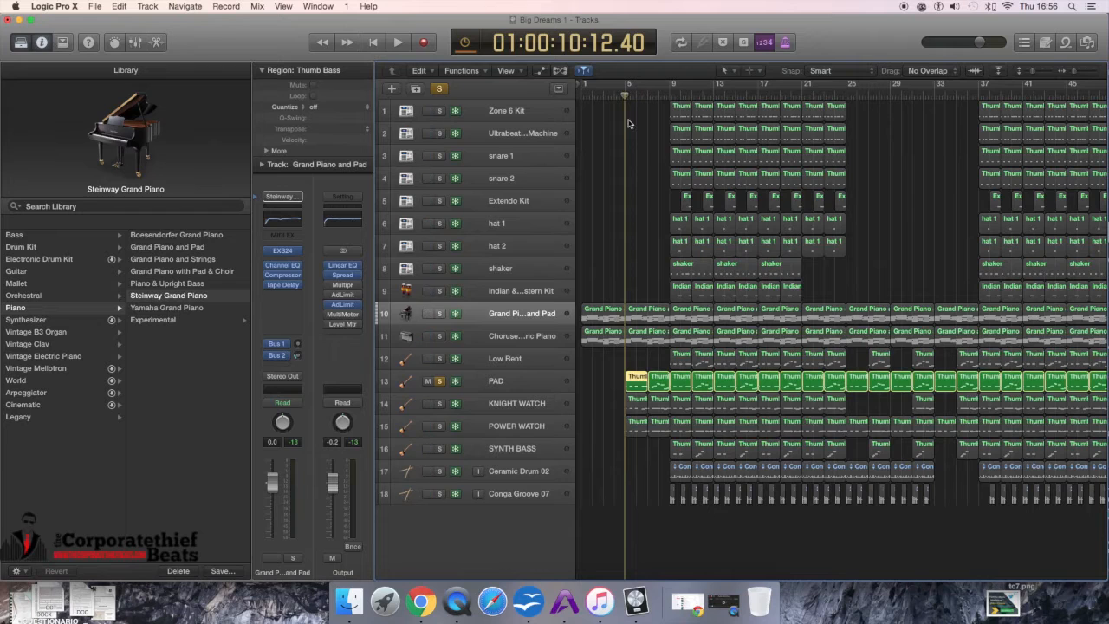
pyautogui.press('space')
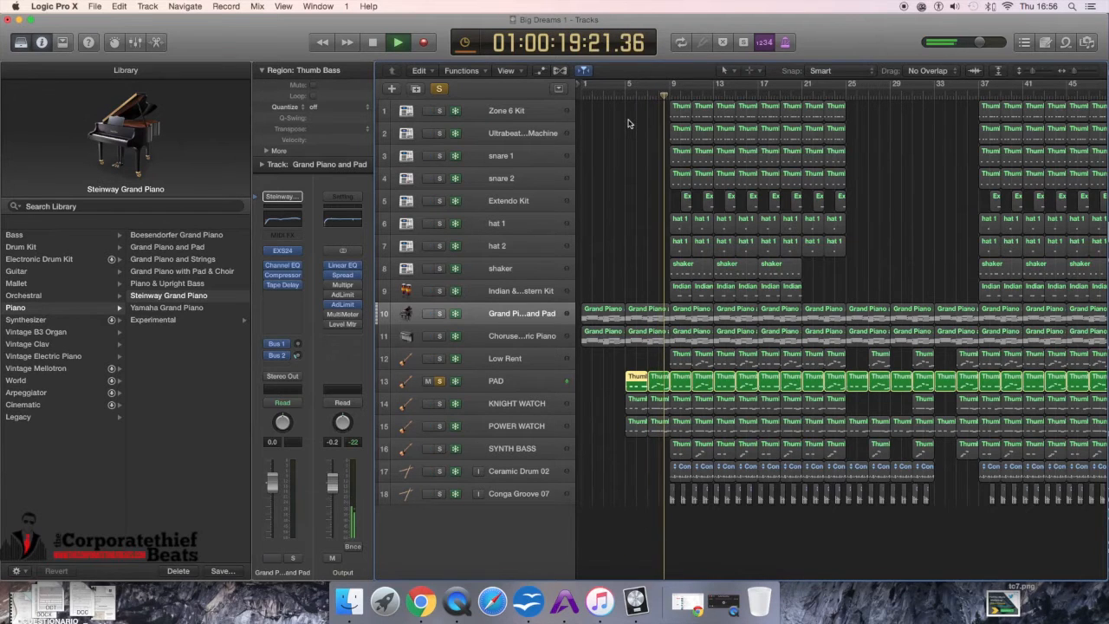
pyautogui.press('space')
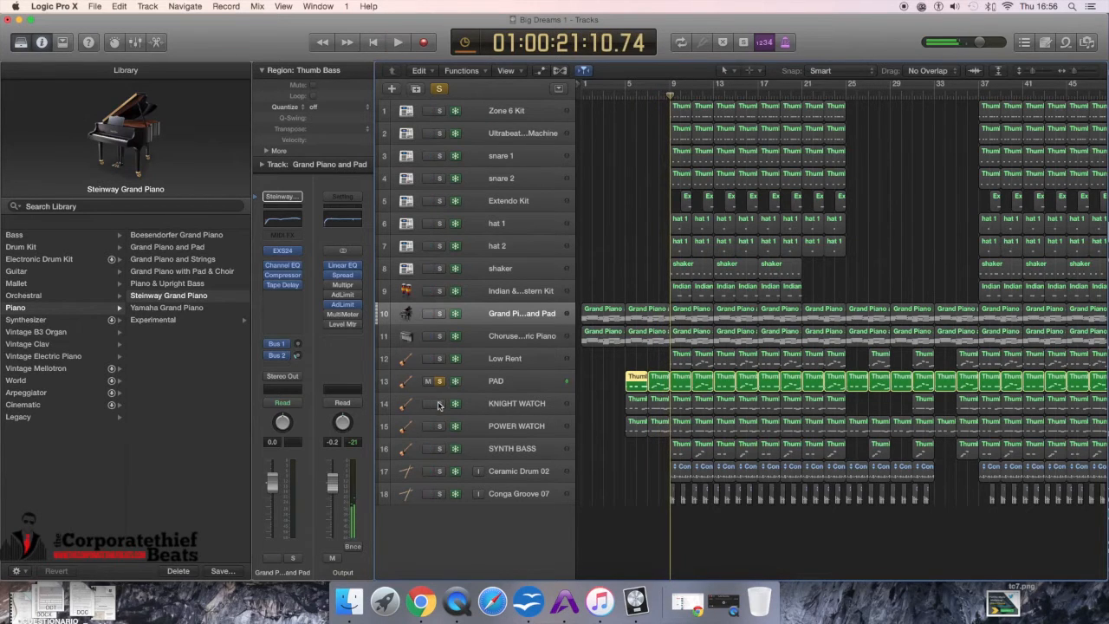
# Step: Solo KNIGHT WATCH alongside PAD and play both tracks from bar 5
pyautogui.click(439, 404)
pyautogui.press('space')
pyautogui.press('space')
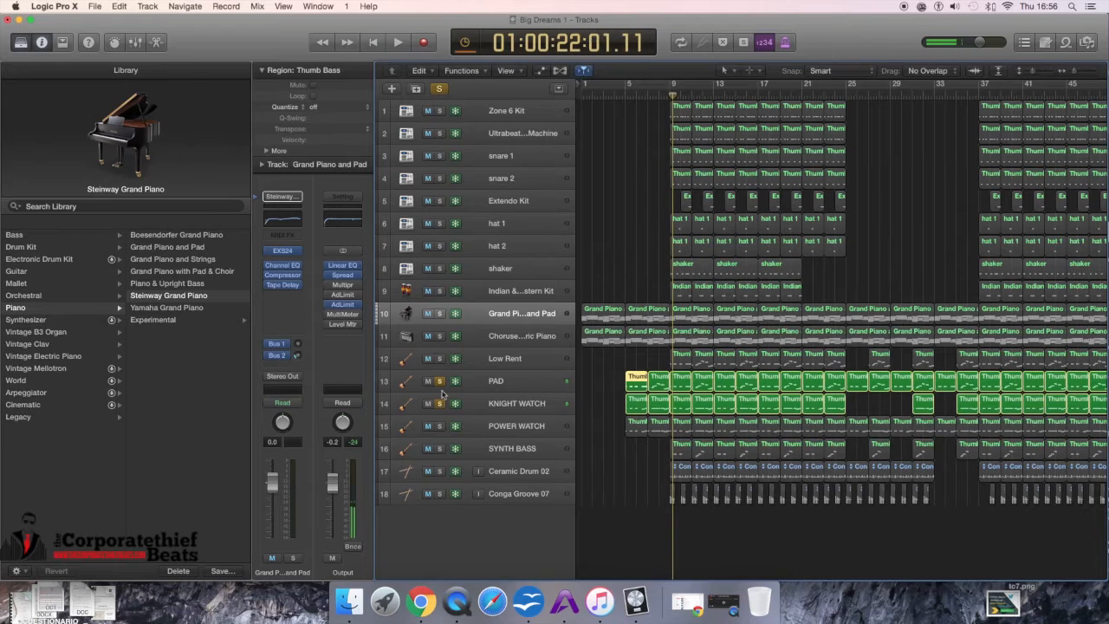
pyautogui.click(617, 96)
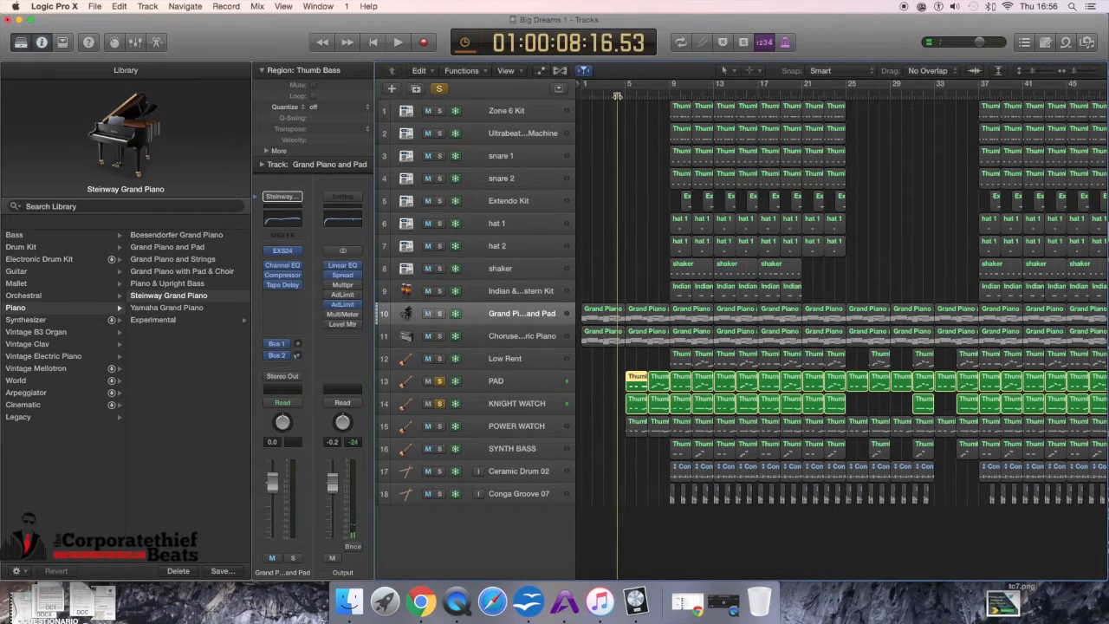
pyautogui.press('space')
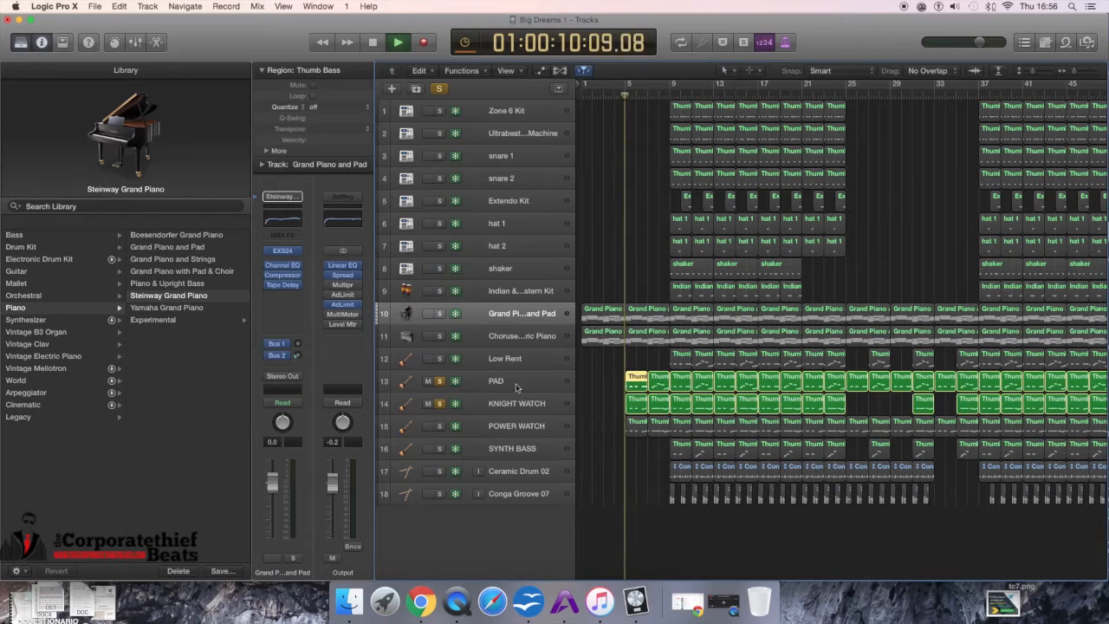
# Step: Unsolo PAD to hear KNIGHT WATCH alone, then stop playback
pyautogui.click(440, 380)
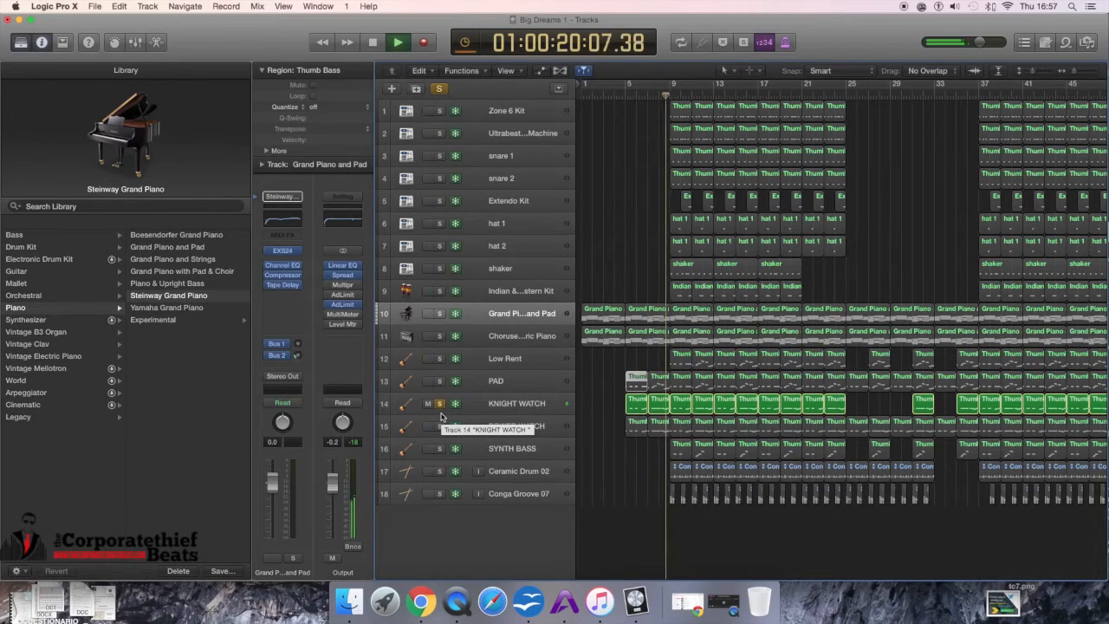
pyautogui.press('space')
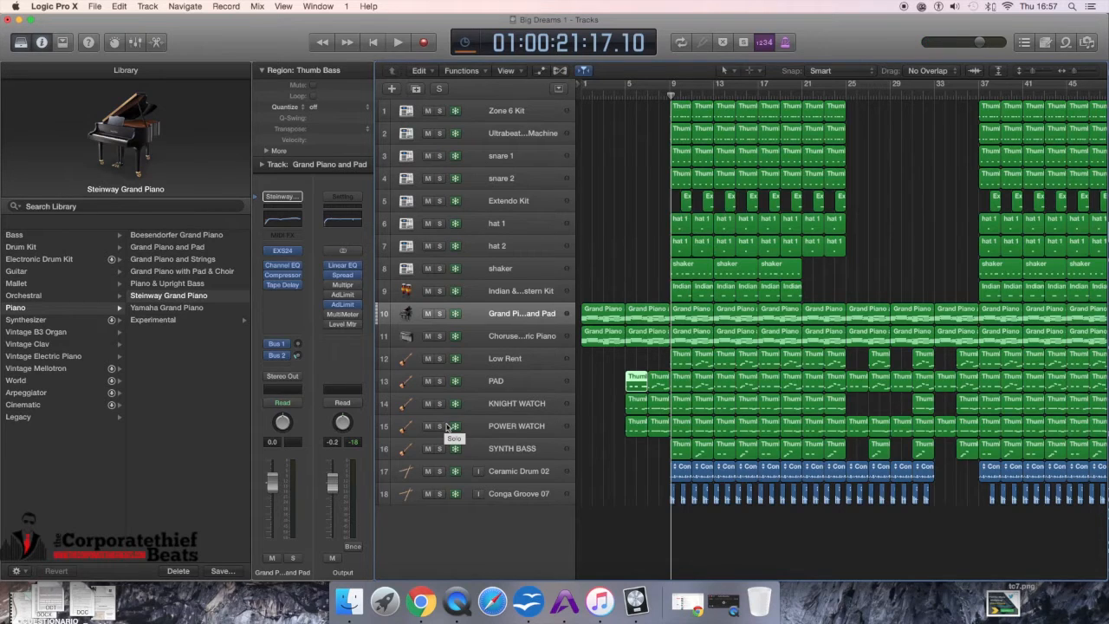
# Step: Solo the POWER WATCH track alone and play it from bar 5
pyautogui.click(441, 426)
pyautogui.click(625, 95)
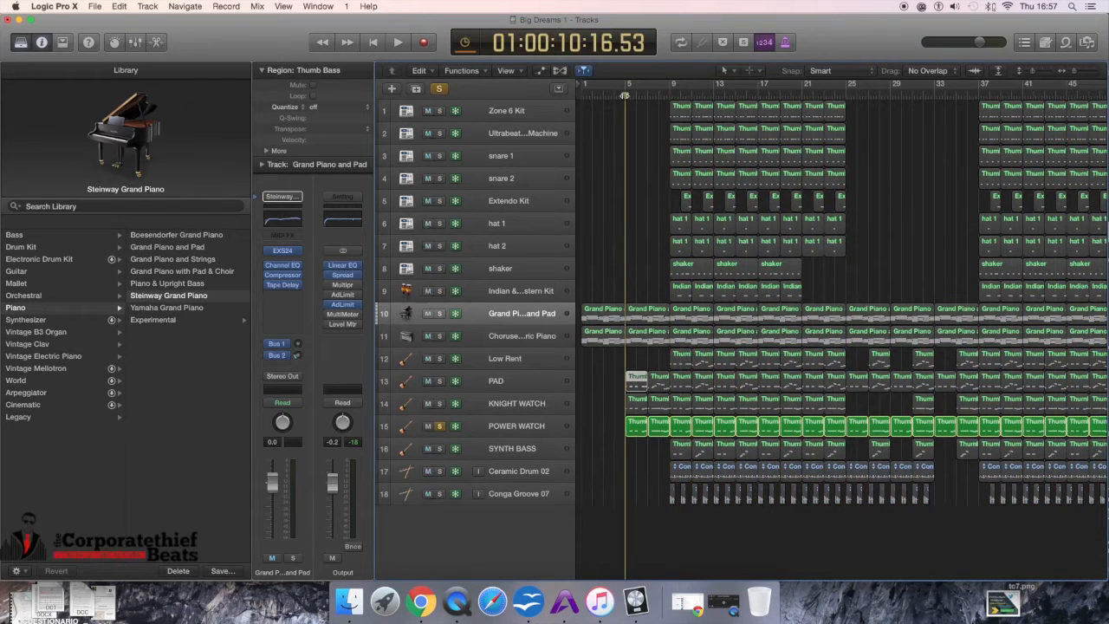
pyautogui.press('space')
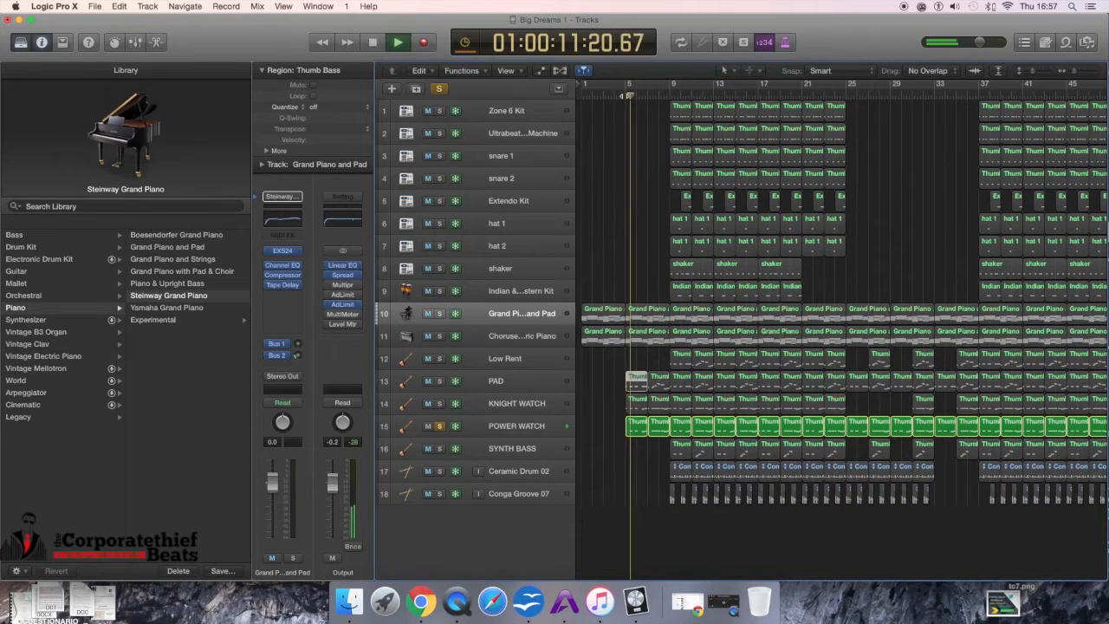
# Step: Adjust the system output volume and stop playback
pyautogui.click(955, 7)
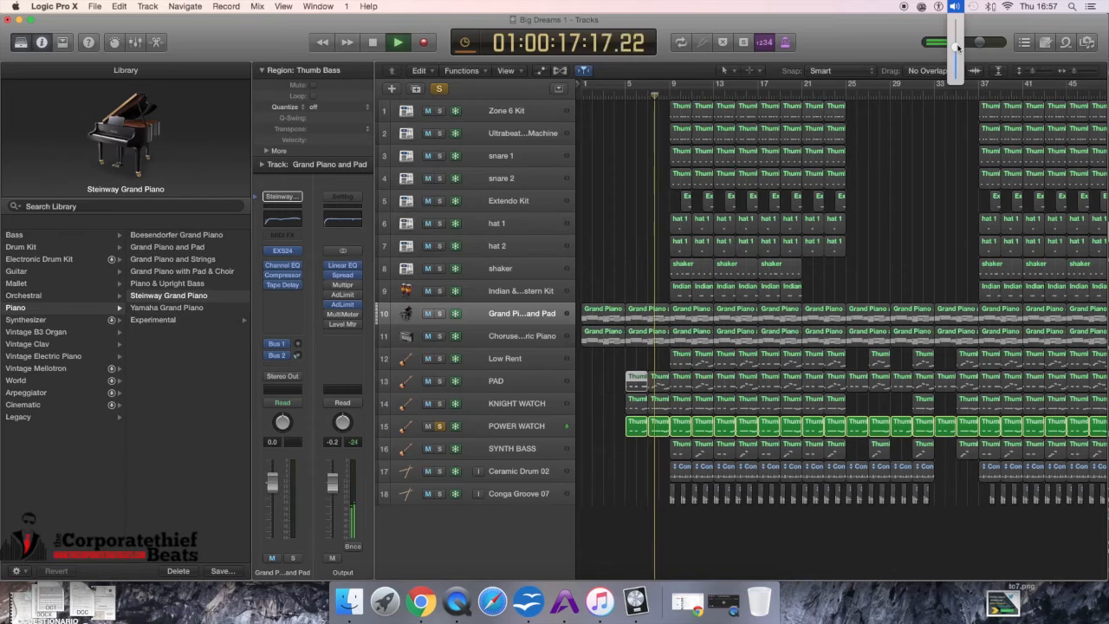
pyautogui.click(958, 47)
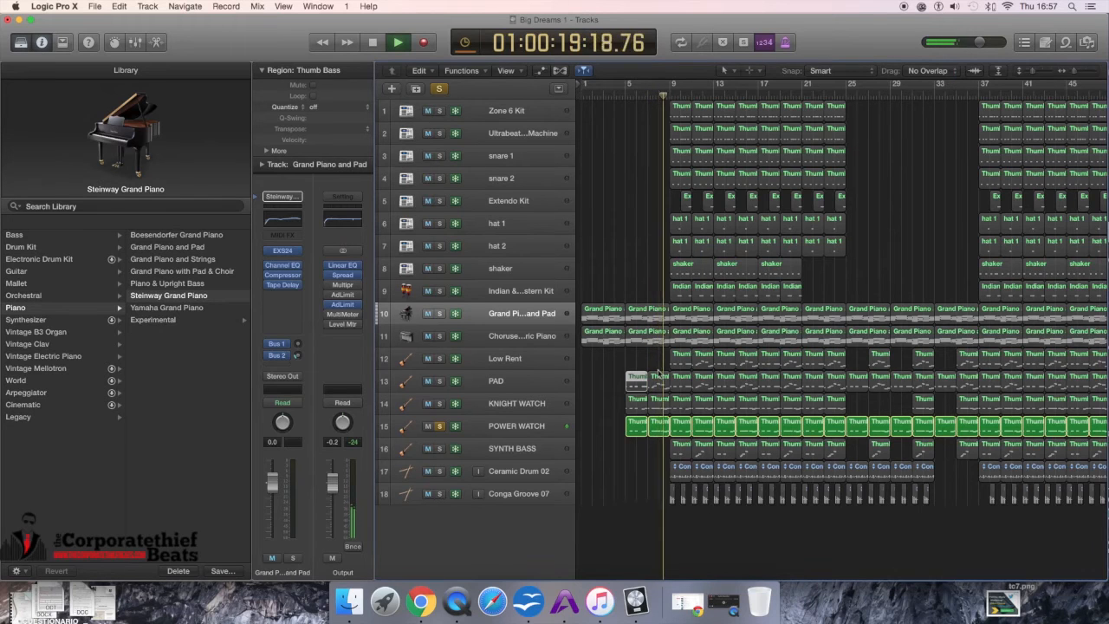
pyautogui.press('space')
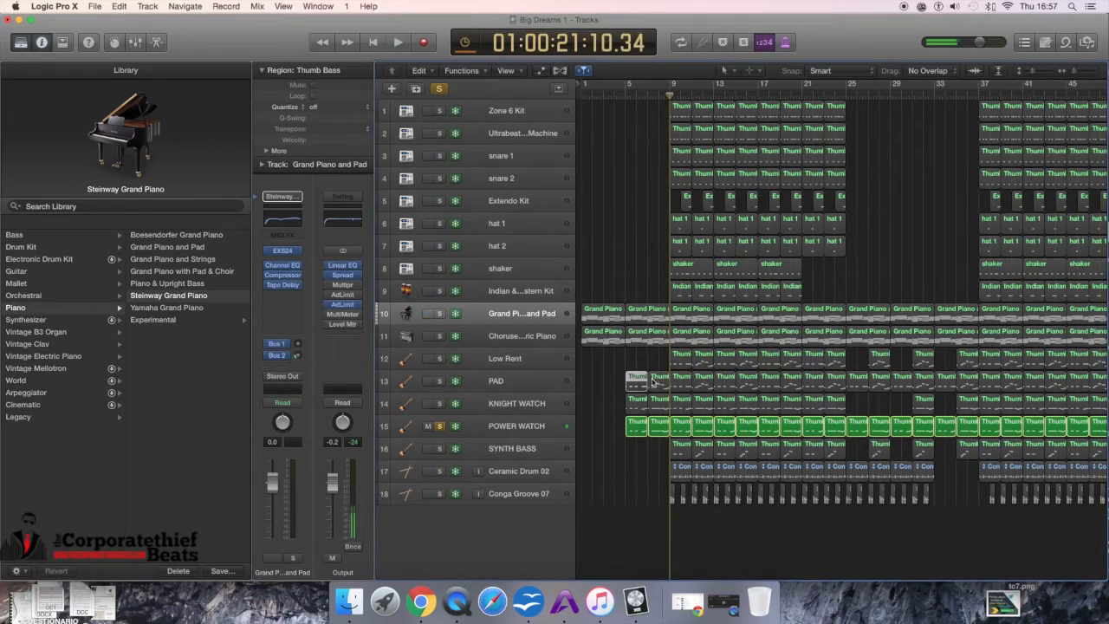
# Step: Open the second PAD region in the Piano Roll to inspect its notes, then return to the tracks
pyautogui.click(662, 384)
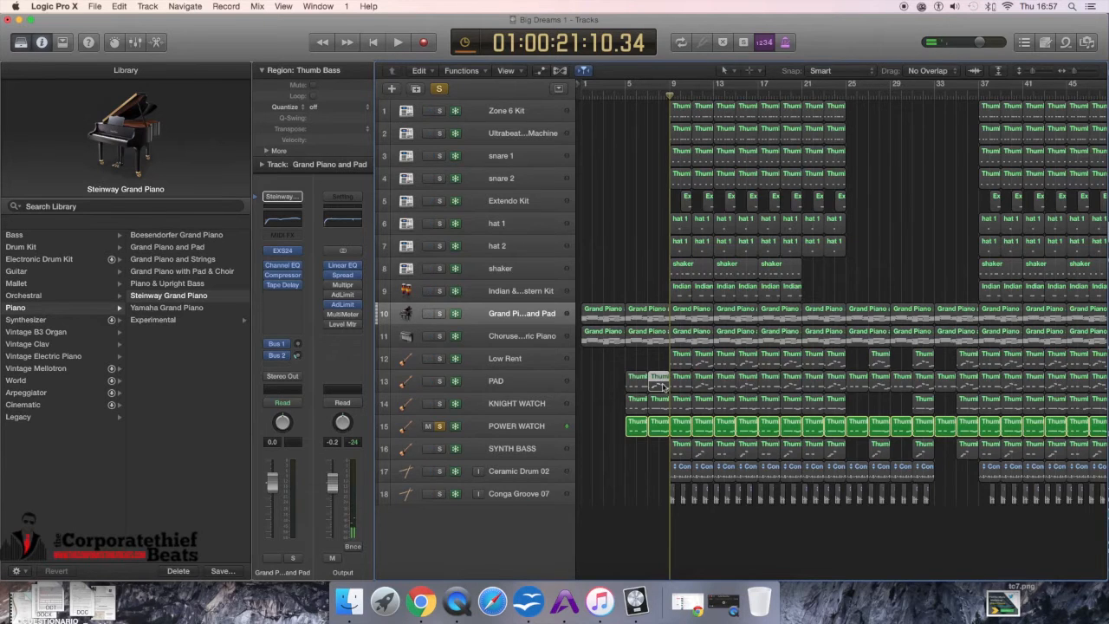
pyautogui.doubleClick(663, 386)
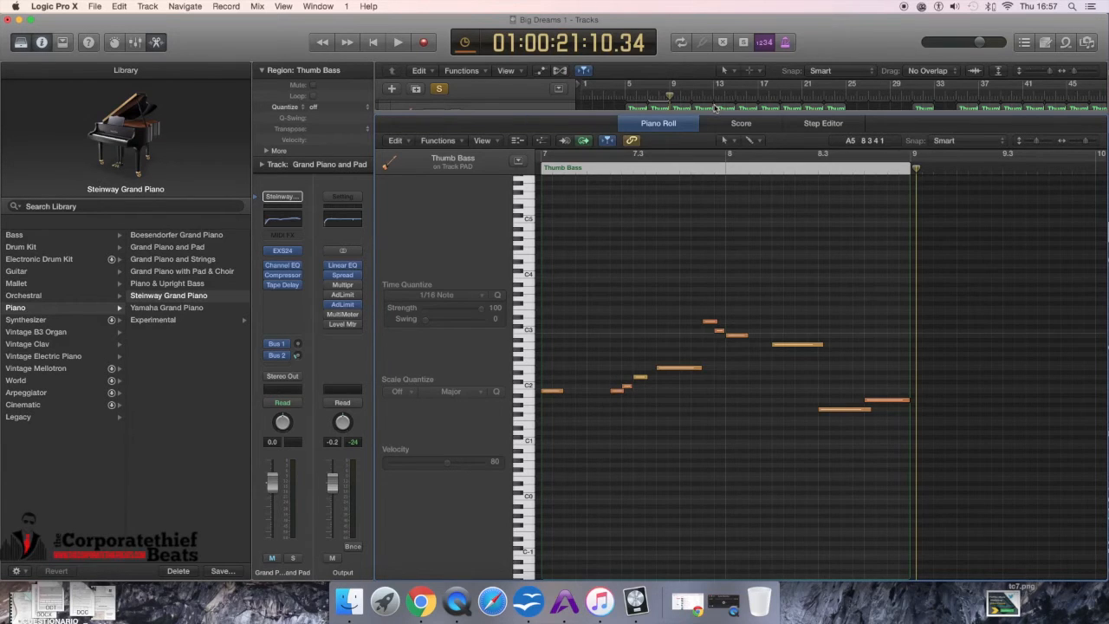
pyautogui.press('x')
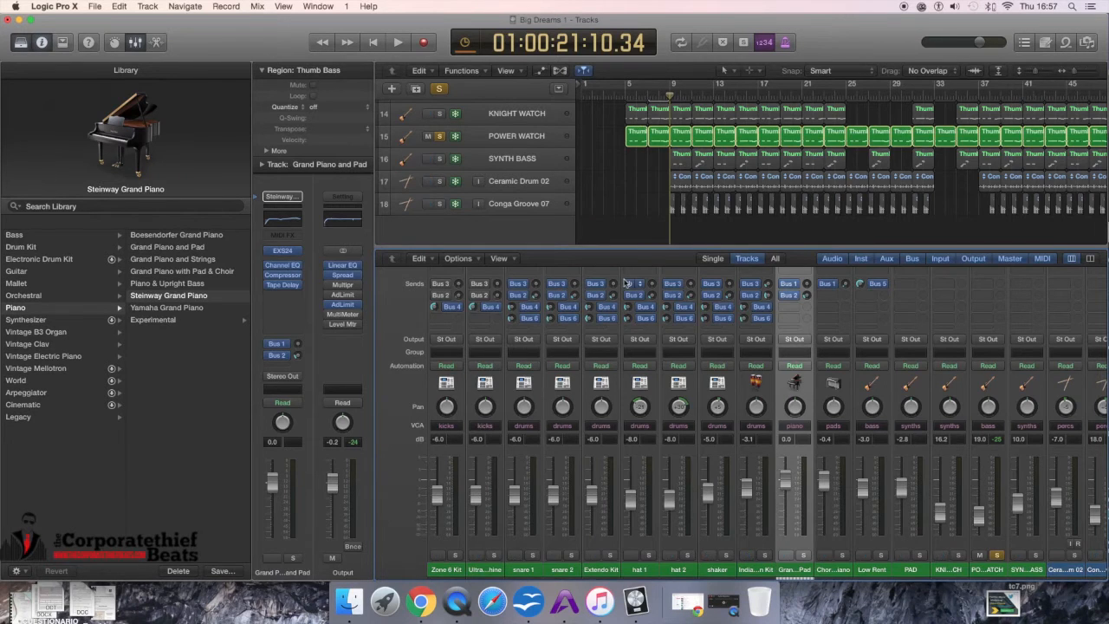
pyautogui.press('x')
# Step: Open the first PAD region in the Piano Roll and zoom in horizontally on its notes
pyautogui.click(636, 379)
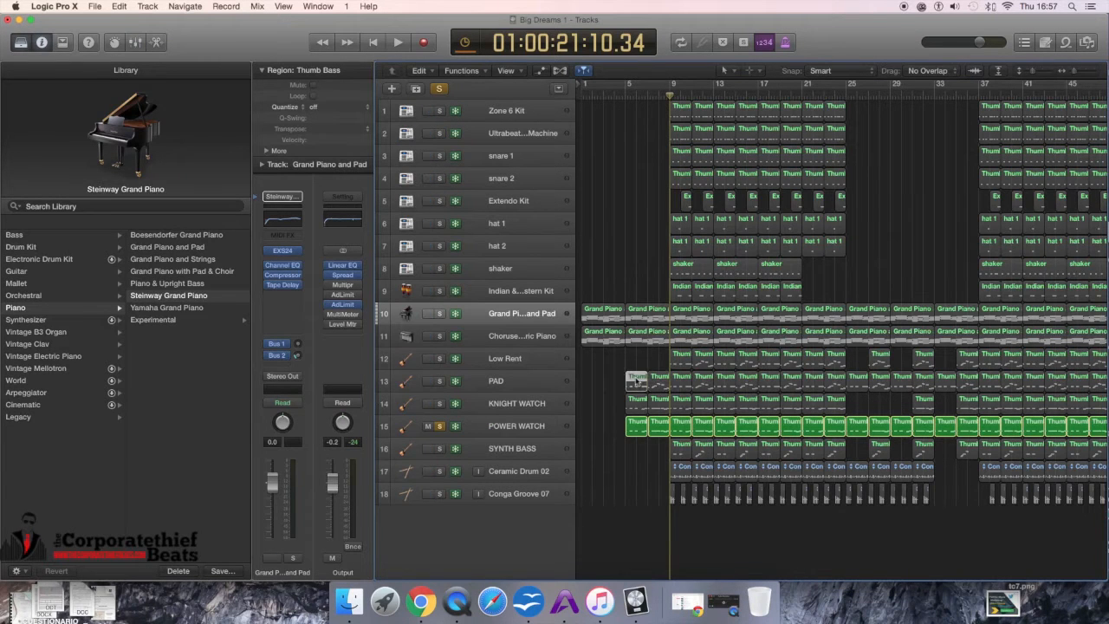
pyautogui.doubleClick(636, 380)
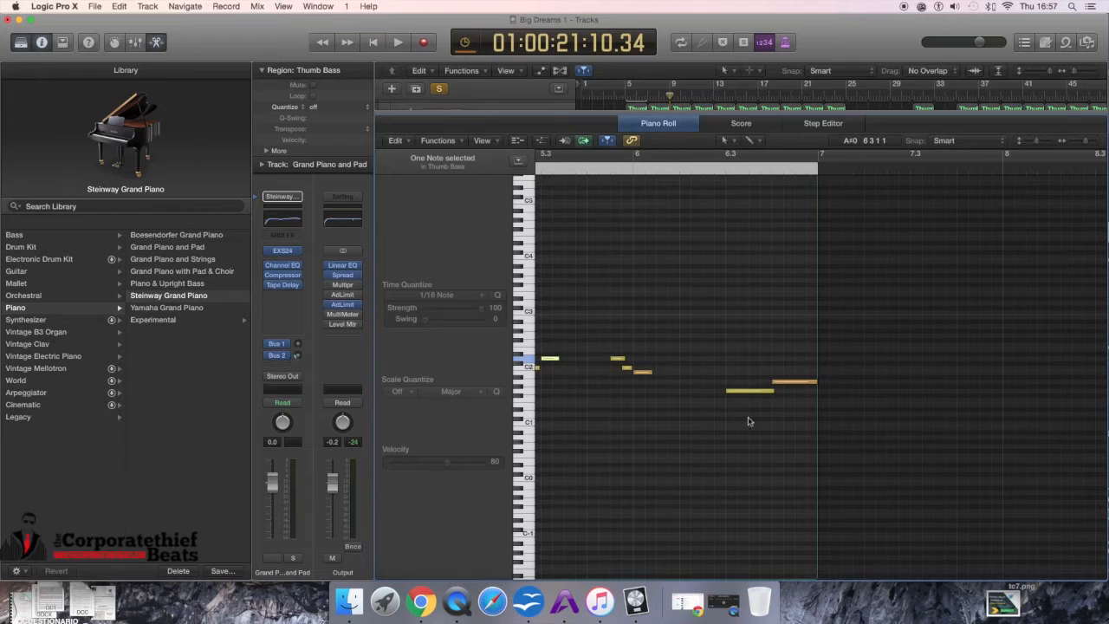
pyautogui.moveTo(1036, 141); pyautogui.dragTo(1085, 144)
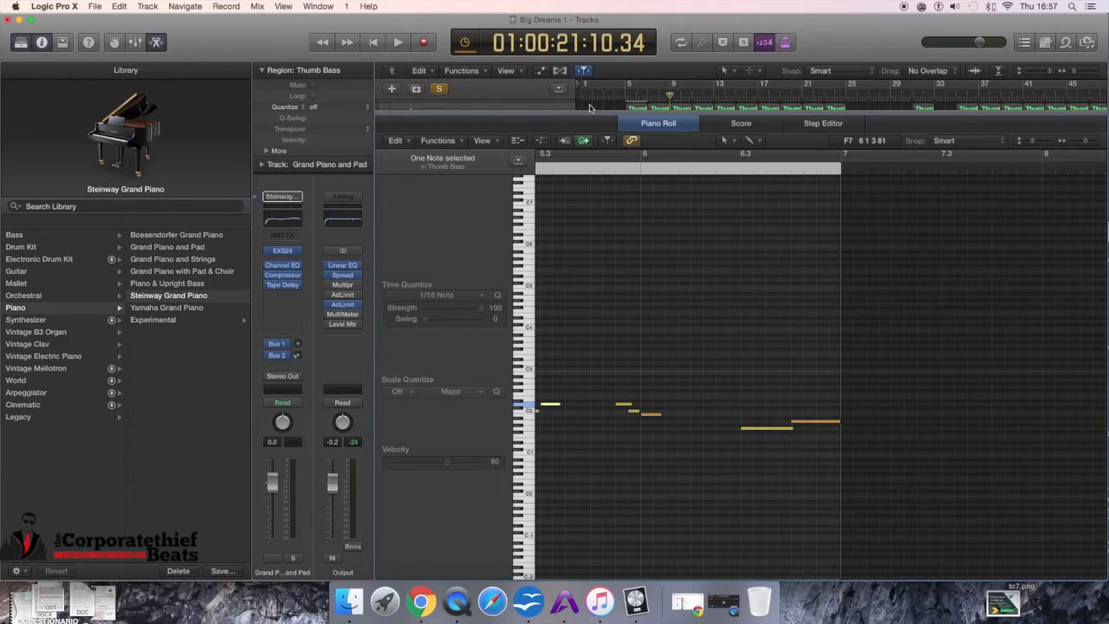
# Step: Select the first two POWER WATCH regions and open their notes together in the Piano Roll
pyautogui.press('x')
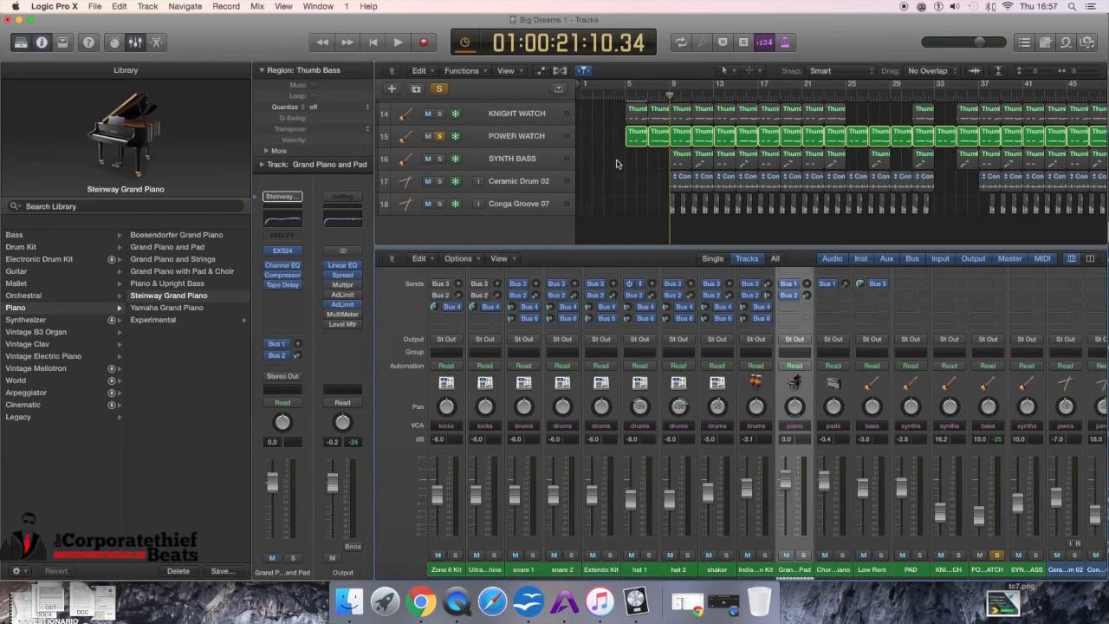
pyautogui.moveTo(617, 162); pyautogui.dragTo(665, 138)
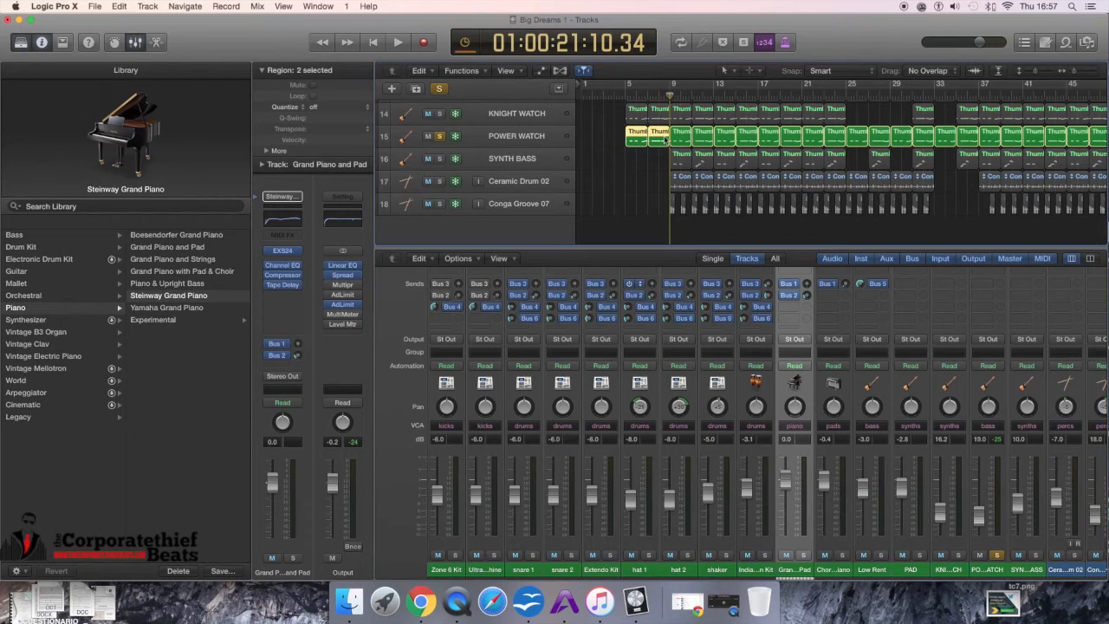
pyautogui.doubleClick(659, 141)
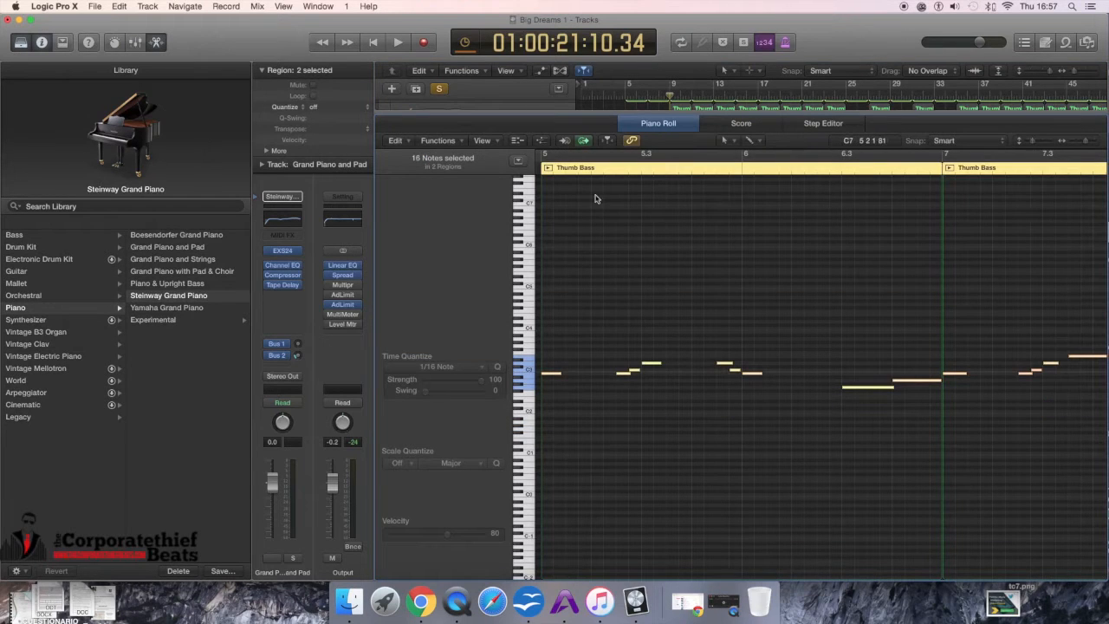
# Step: Play the selection from around bar 5 while viewing the POWER WATCH notes
pyautogui.click(628, 86)
pyautogui.press('space')
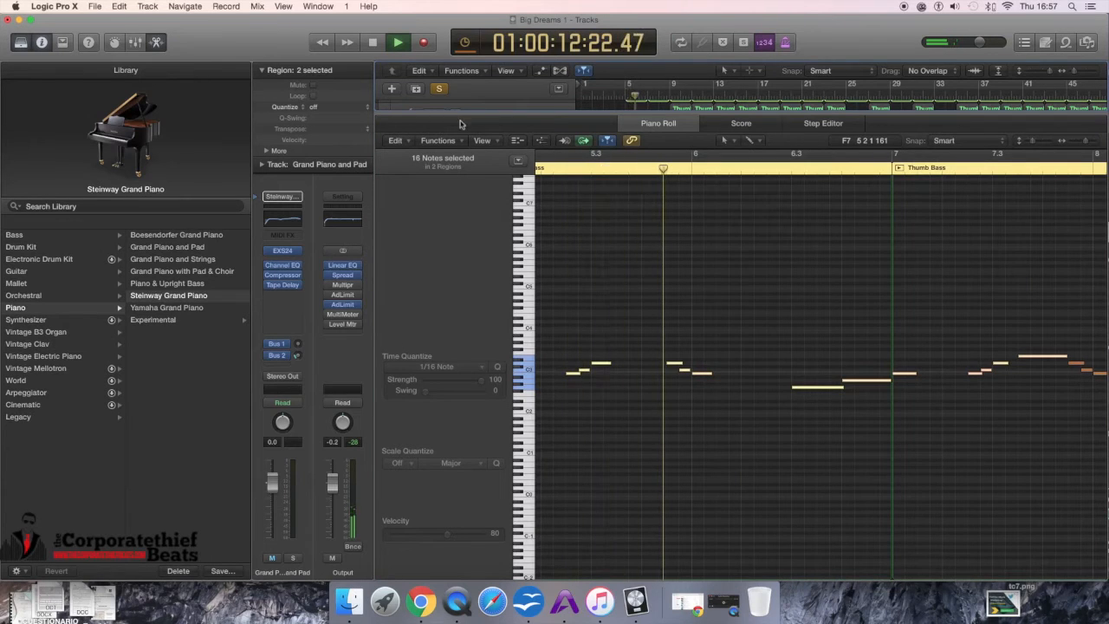
# Step: Solo KNIGHT WATCH and PAD alongside POWER WATCH during playback, then stop
pyautogui.press('x')
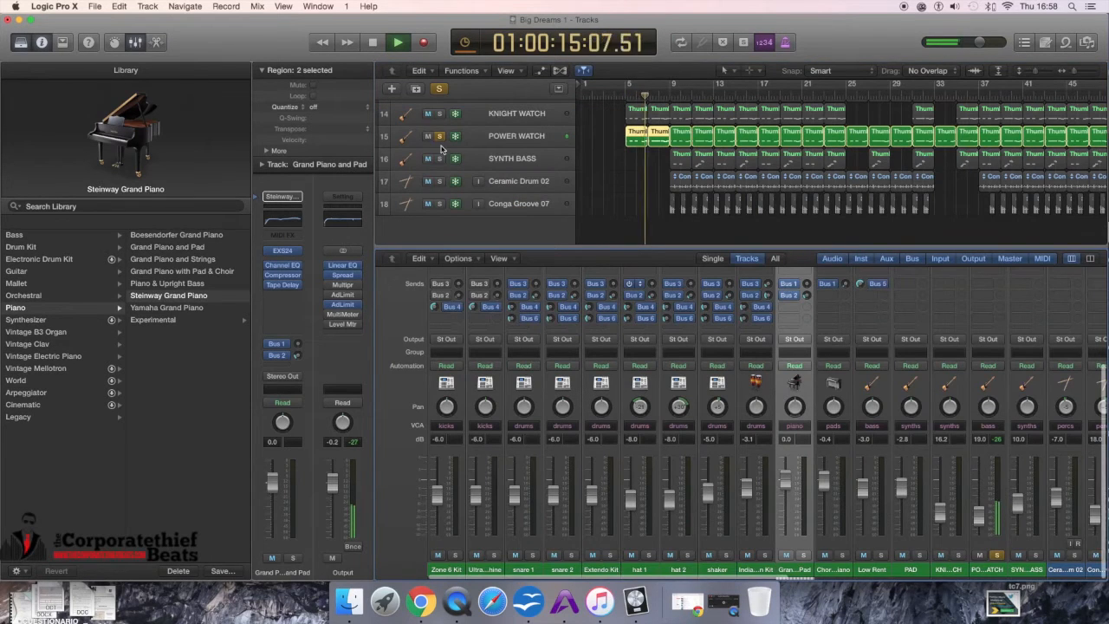
pyautogui.click(441, 114)
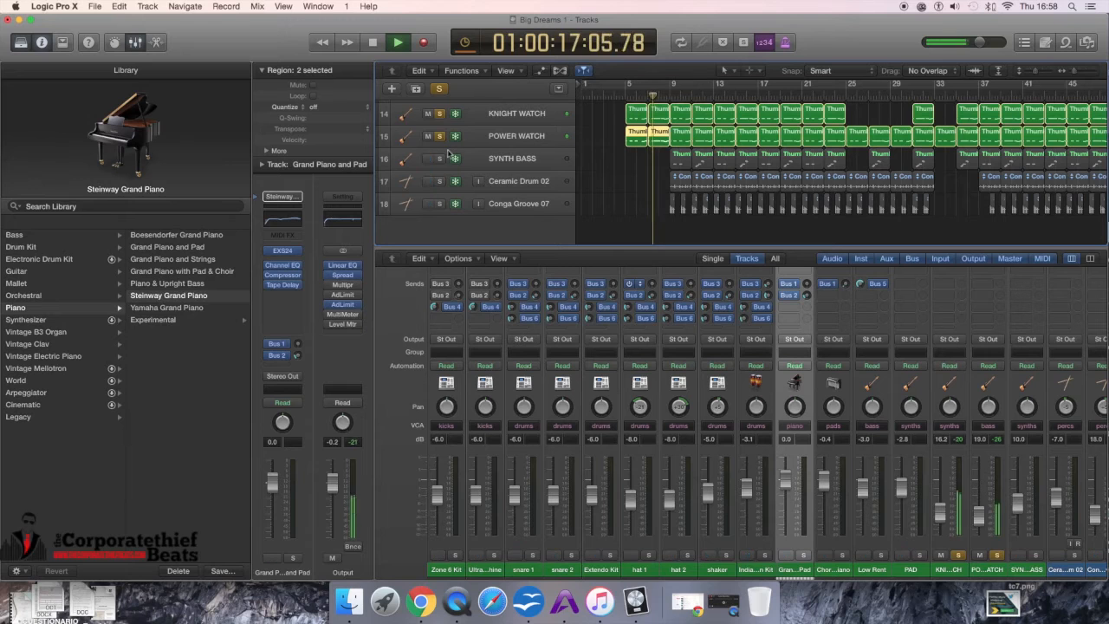
pyautogui.press('x')
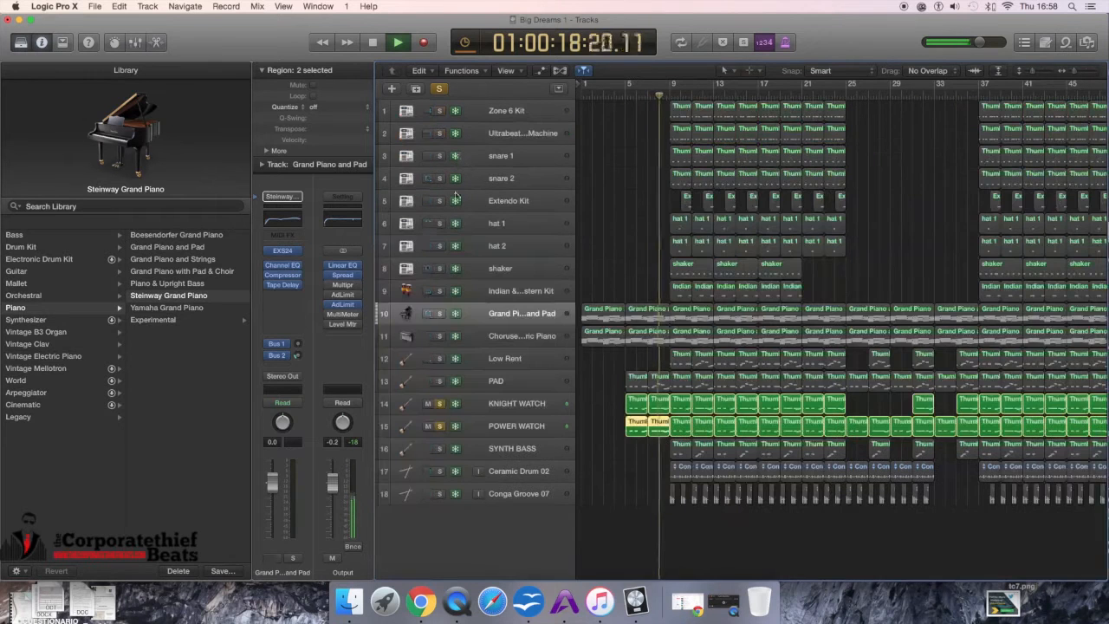
pyautogui.click(439, 381)
pyautogui.press('space')
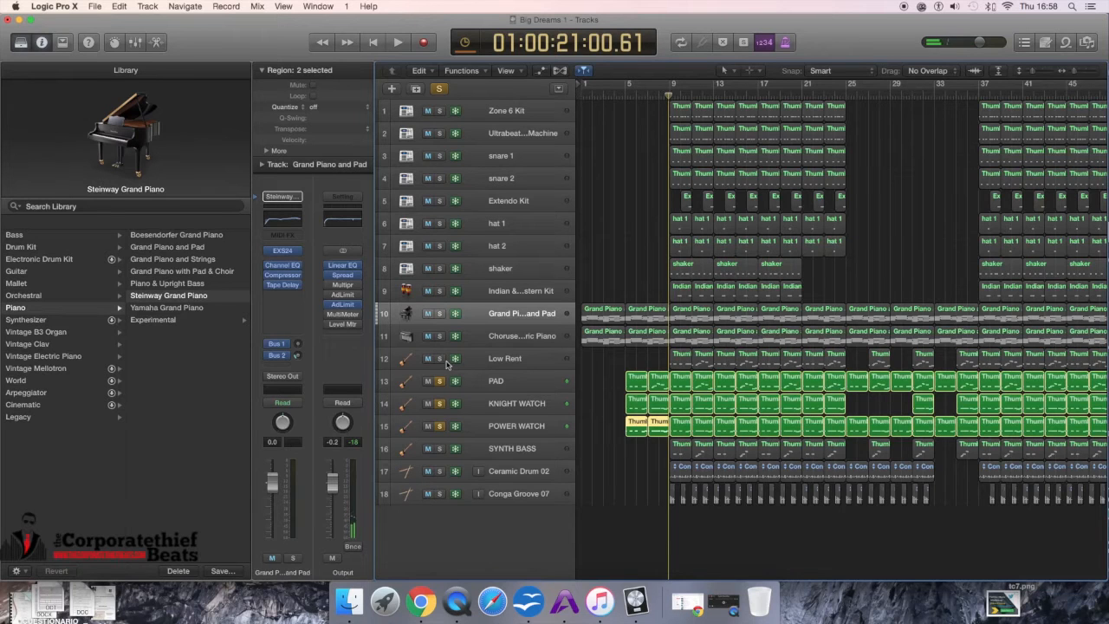
# Step: Unsolo KNIGHT WATCH and PAD, then select the KNIGHT WATCH track
pyautogui.click(438, 405)
pyautogui.click(440, 385)
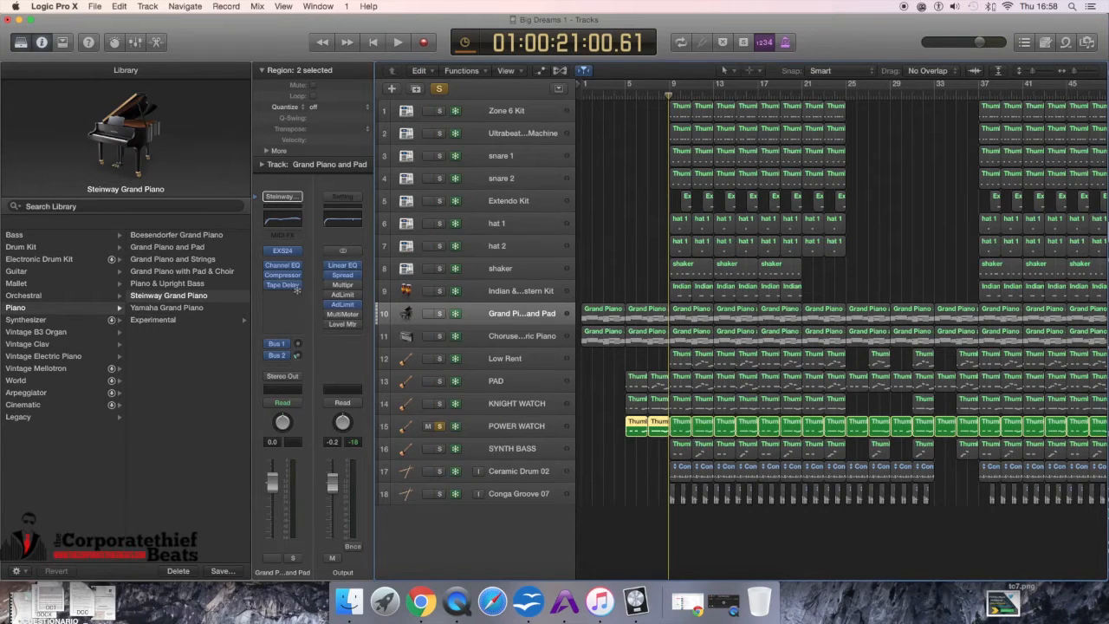
pyautogui.click(539, 421)
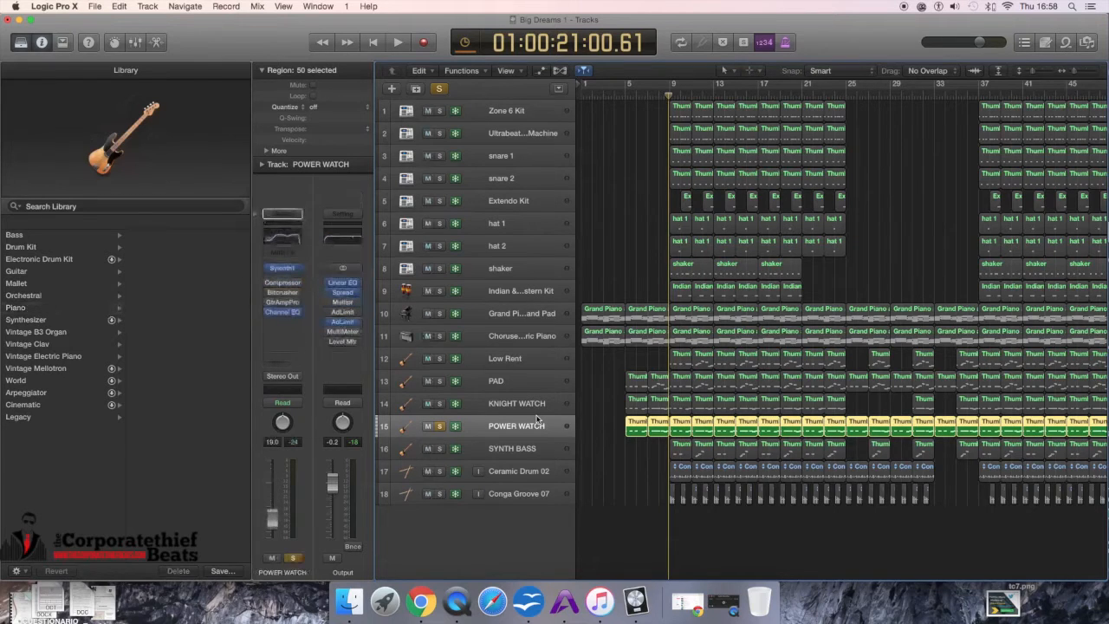
pyautogui.click(517, 410)
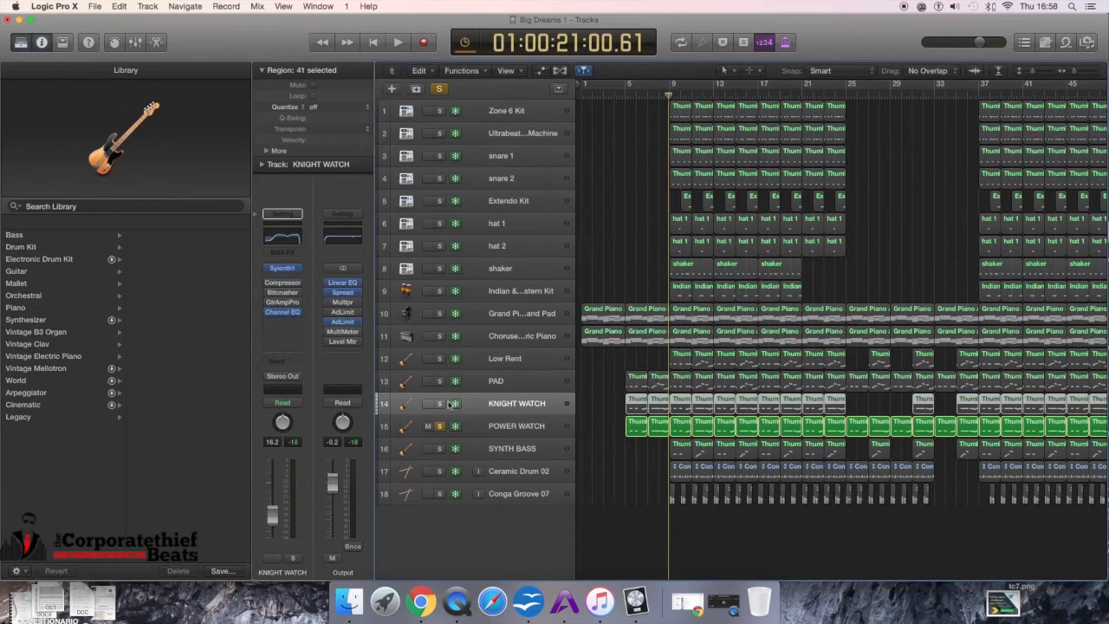
# Step: Solo KNIGHT WATCH and PAD again with POWER WATCH and play them from bar 5 briefly
pyautogui.click(440, 404)
pyautogui.click(440, 382)
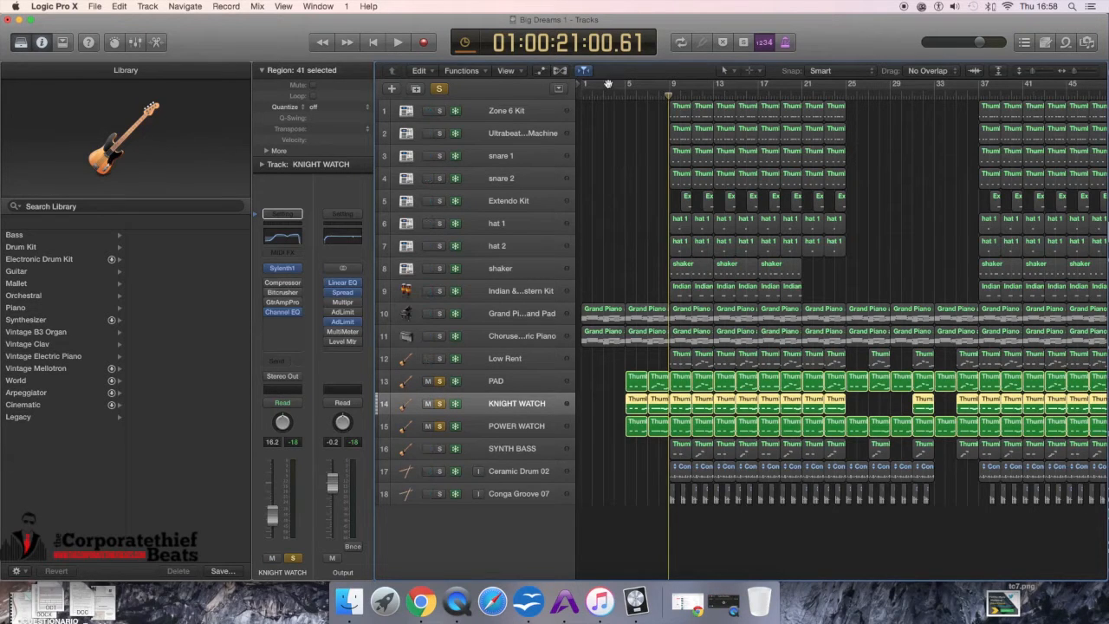
pyautogui.click(628, 99)
pyautogui.press('space')
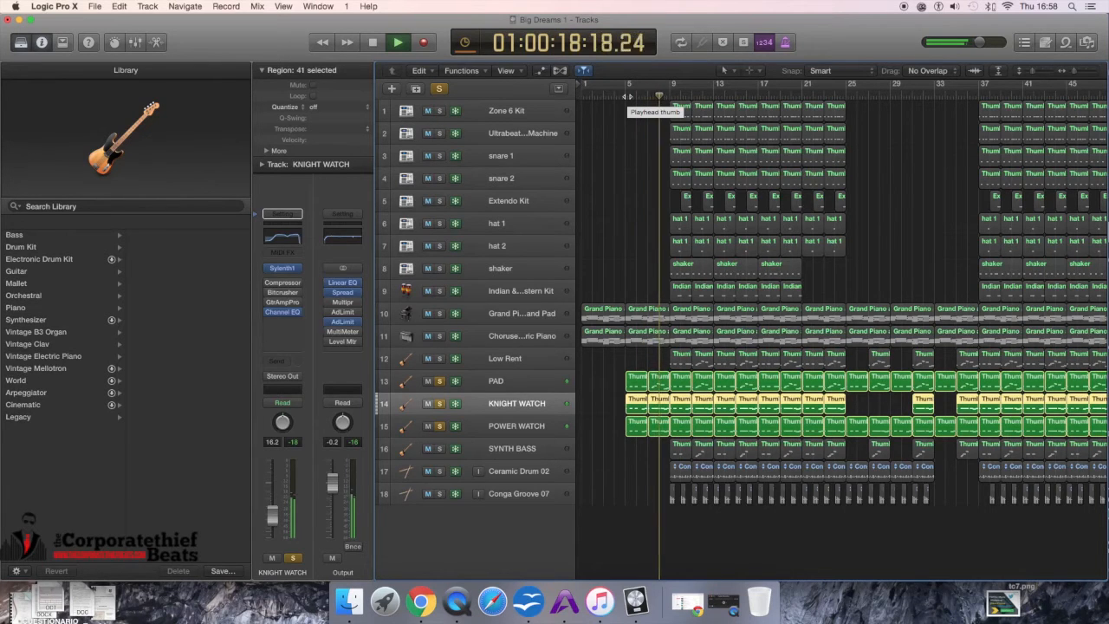
pyautogui.press('space')
# Step: Also solo the Grand Piano and Pad and Chorused piano tracks, then play from bar 5 briefly
pyautogui.click(440, 314)
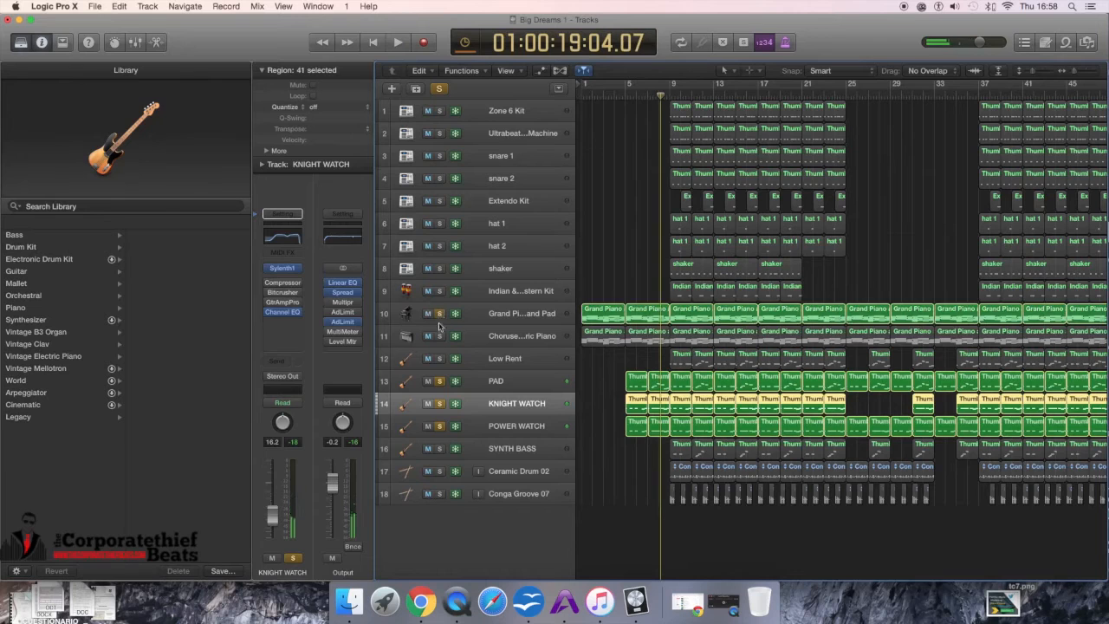
pyautogui.click(439, 336)
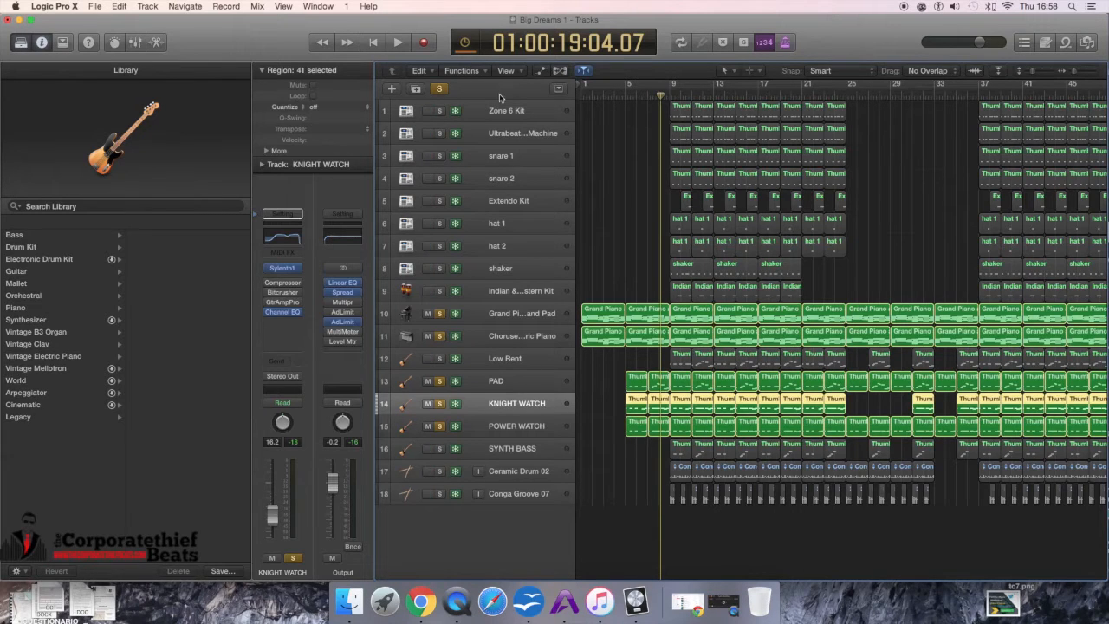
pyautogui.click(626, 94)
pyautogui.press('space')
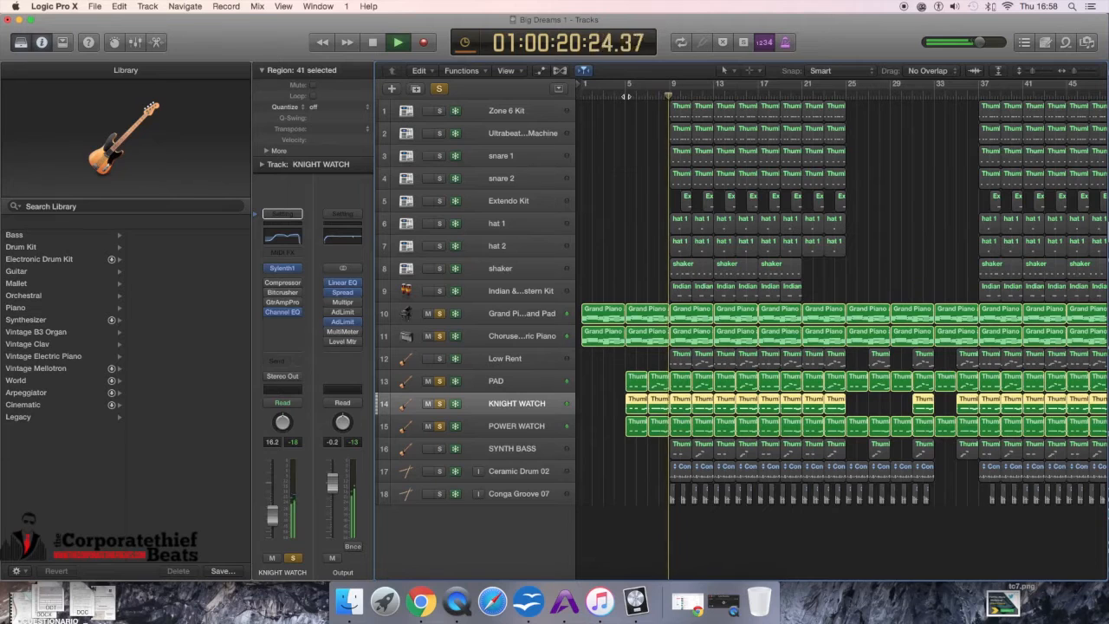
pyautogui.press('space')
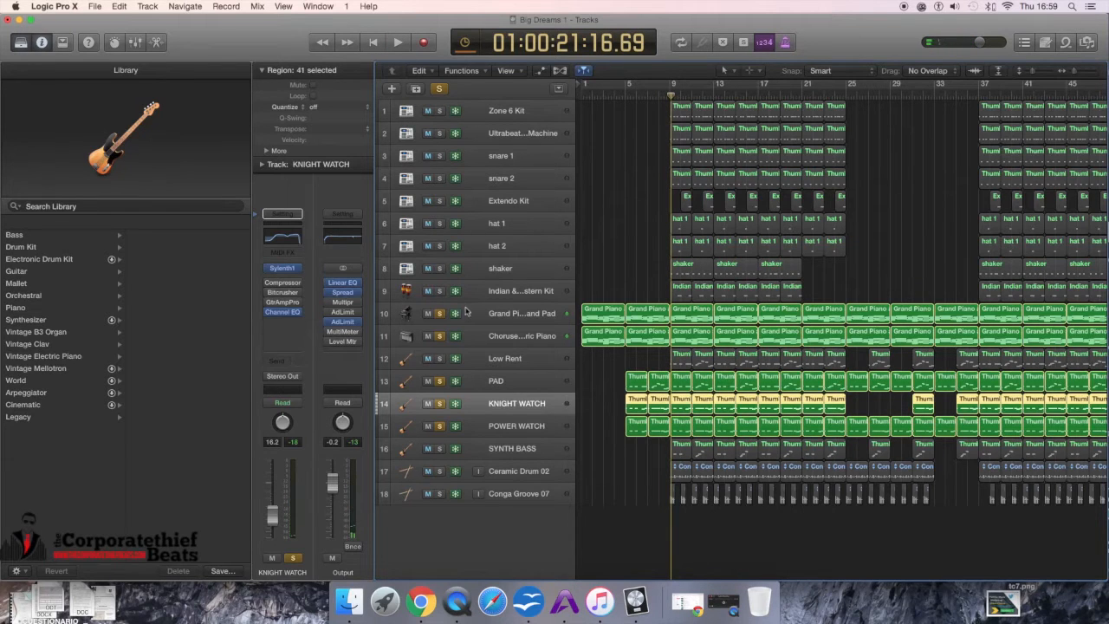
# Step: Unsolo all five soloed tracks: Grand Piano and Pad, Chorused piano, PAD, KNIGHT WATCH and POWER WATCH
pyautogui.click(440, 313)
pyautogui.click(440, 335)
pyautogui.click(439, 381)
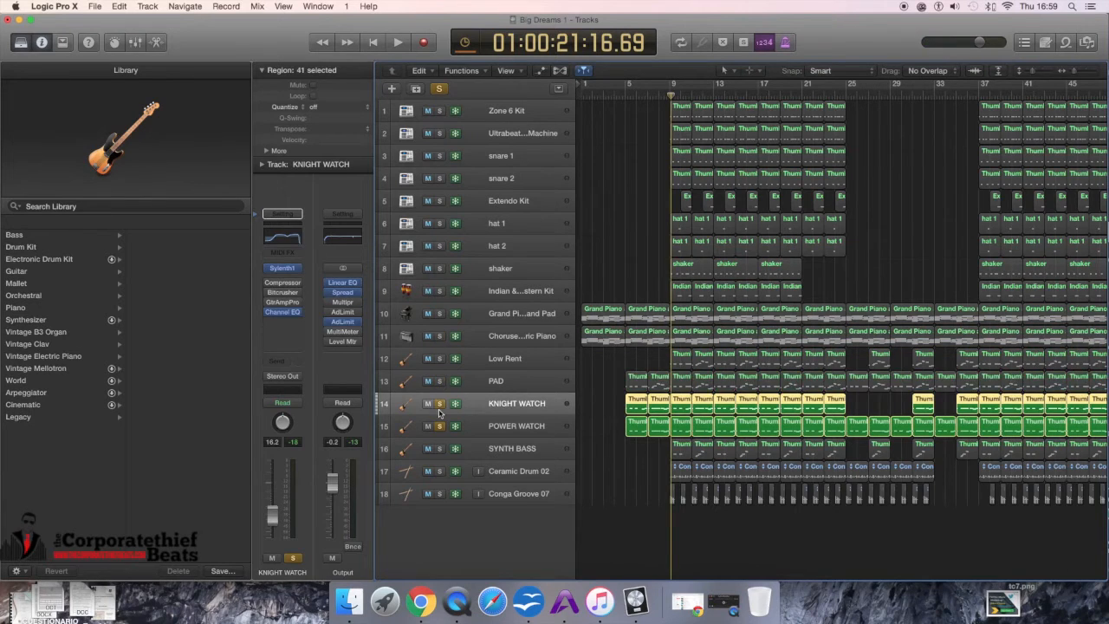
pyautogui.click(439, 403)
pyautogui.click(439, 425)
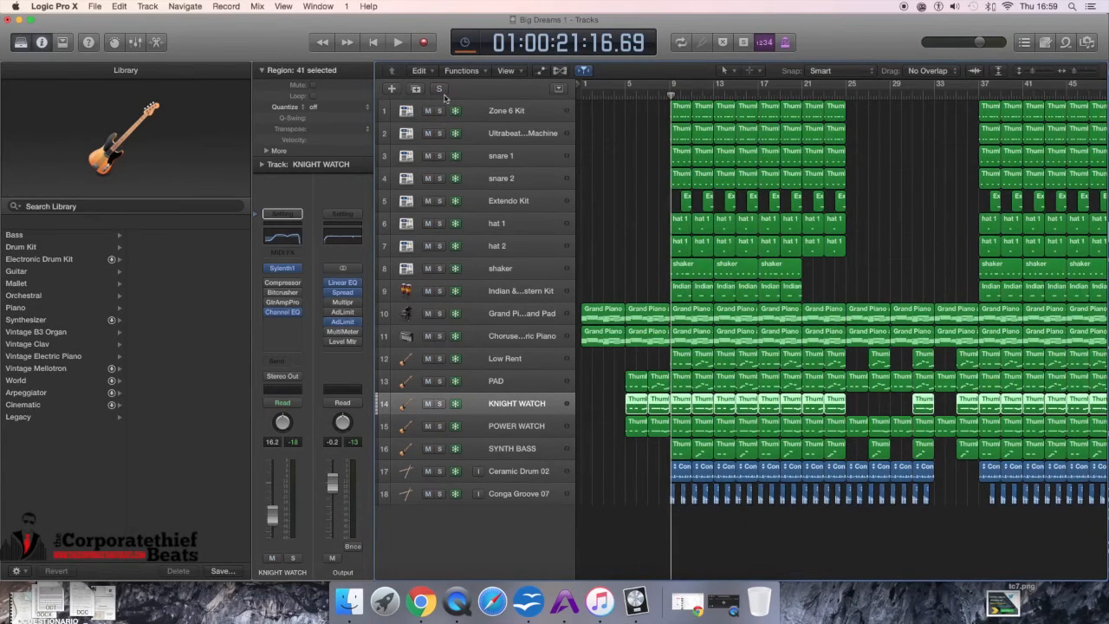
# Step: Play the arrangement briefly from bar 9
pyautogui.click(668, 93)
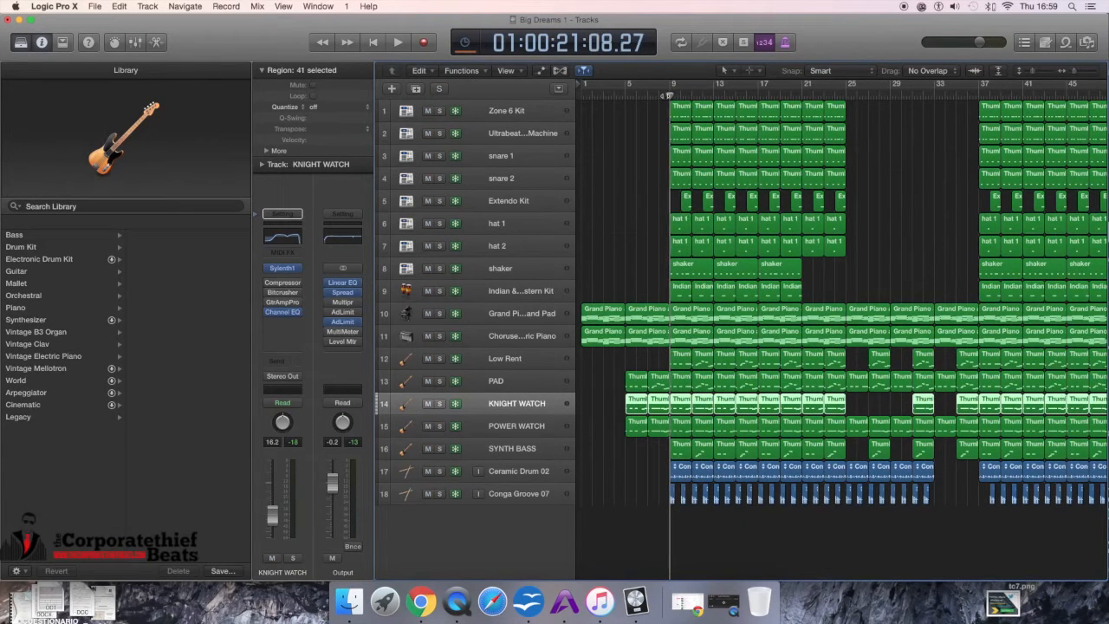
pyautogui.press('space')
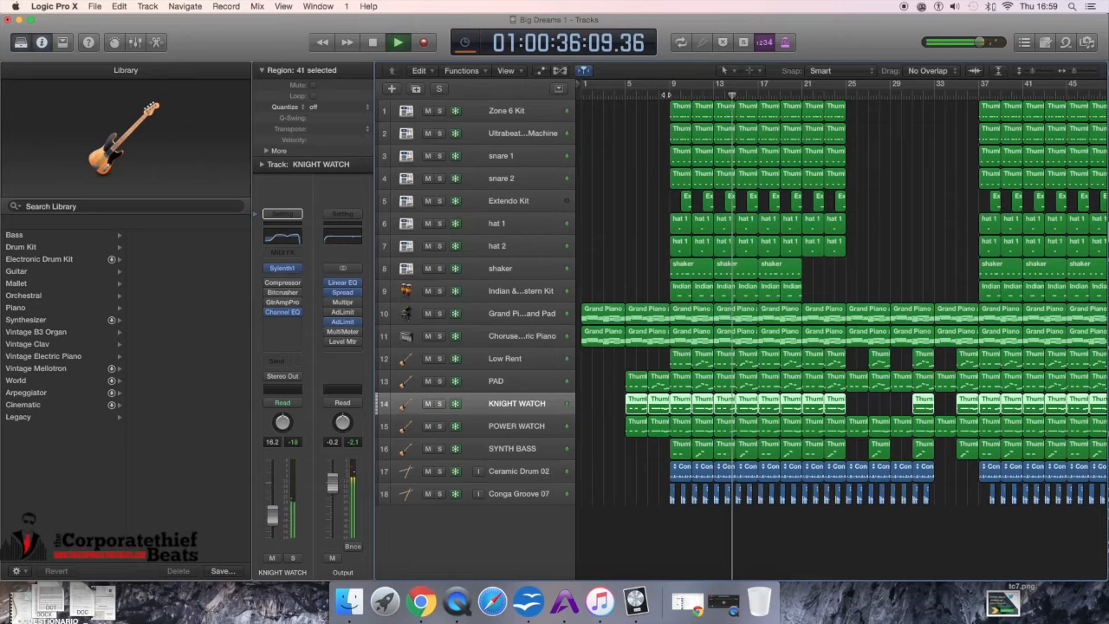
pyautogui.press('space')
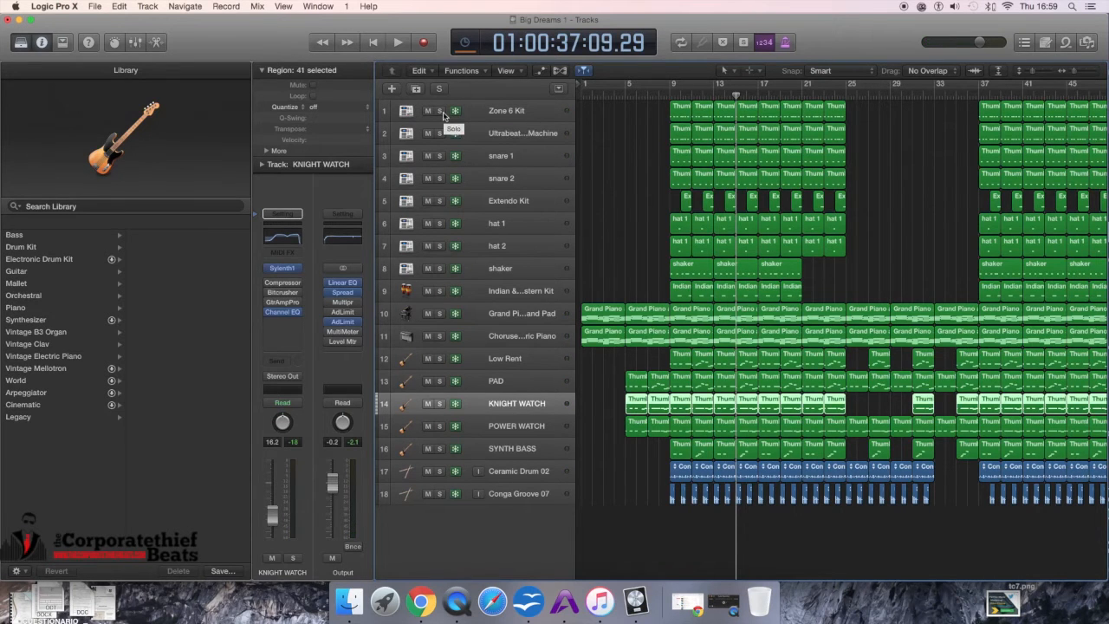
# Step: Solo the Zone 6 Kit and Ultrabeat Machine tracks and play them from bar 9
pyautogui.click(440, 111)
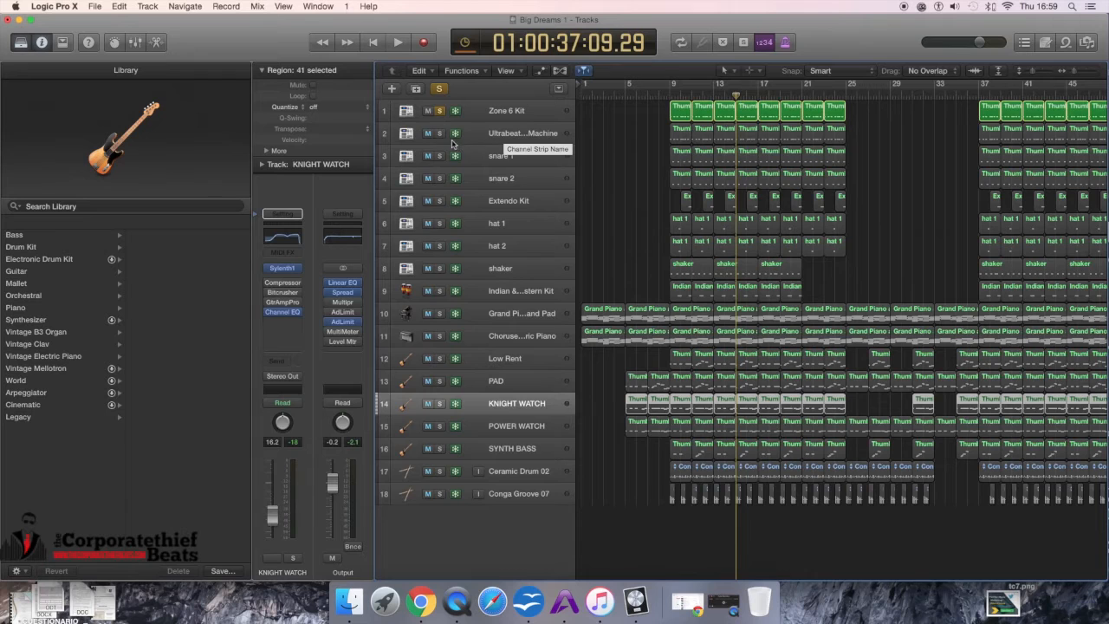
pyautogui.click(440, 133)
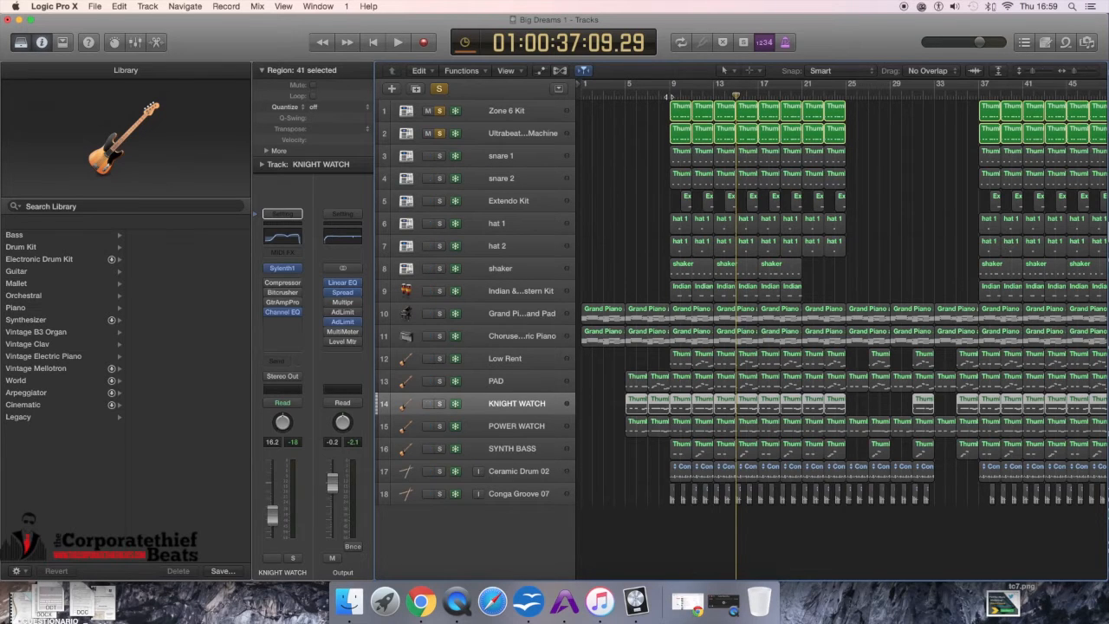
pyautogui.doubleClick(672, 90)
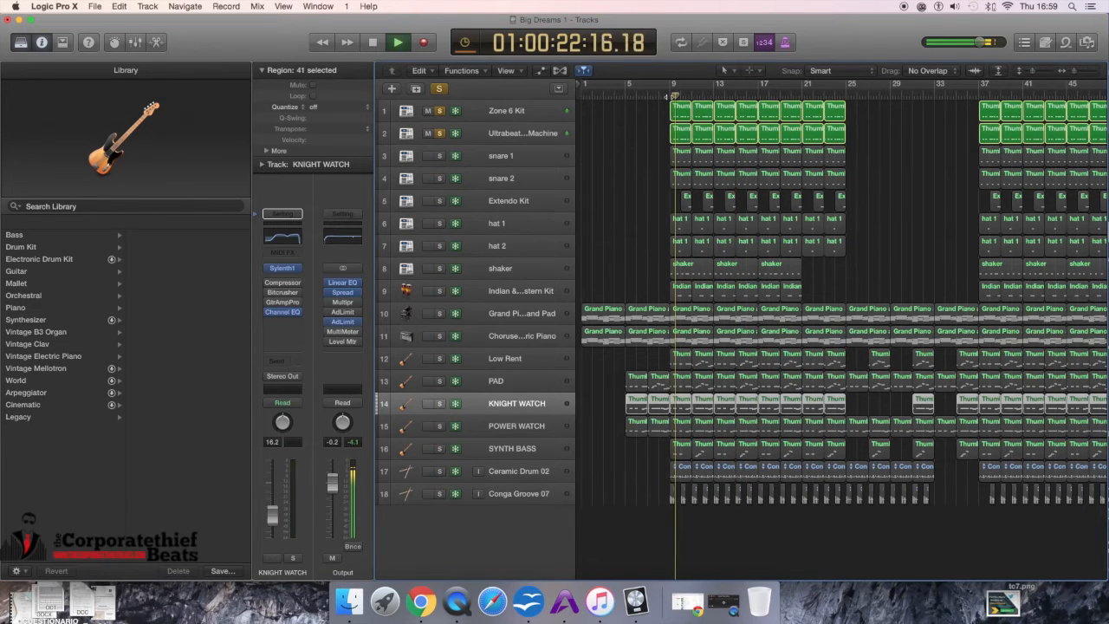
# Step: Unsolo and re-solo Zone 6 Kit and Ultrabeat Machine in turn during playback to compare them
pyautogui.click(440, 111)
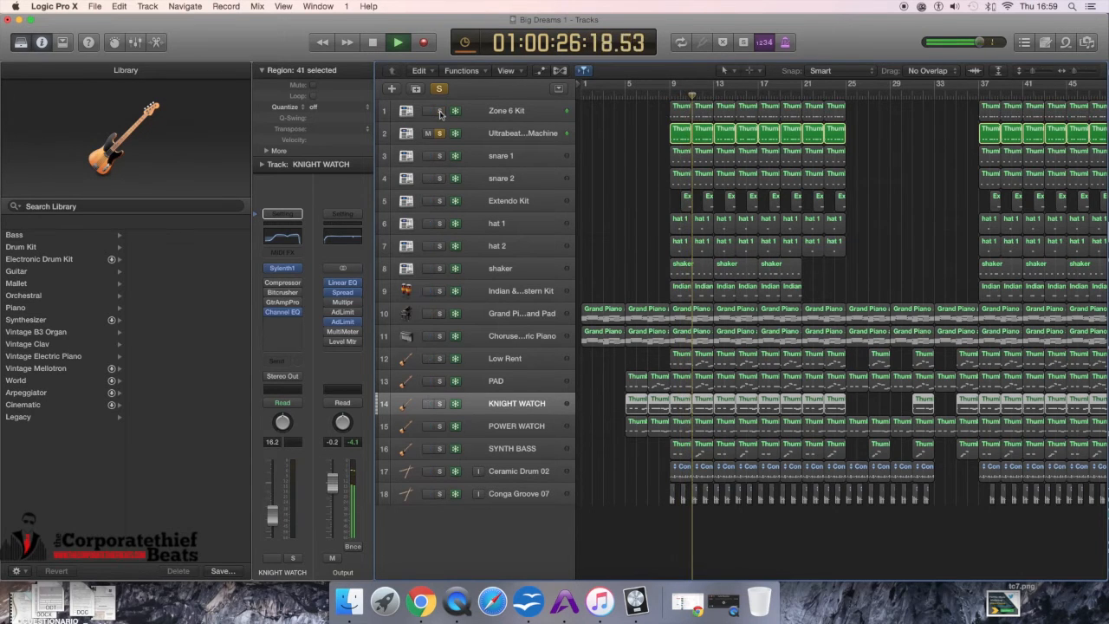
pyautogui.click(439, 112)
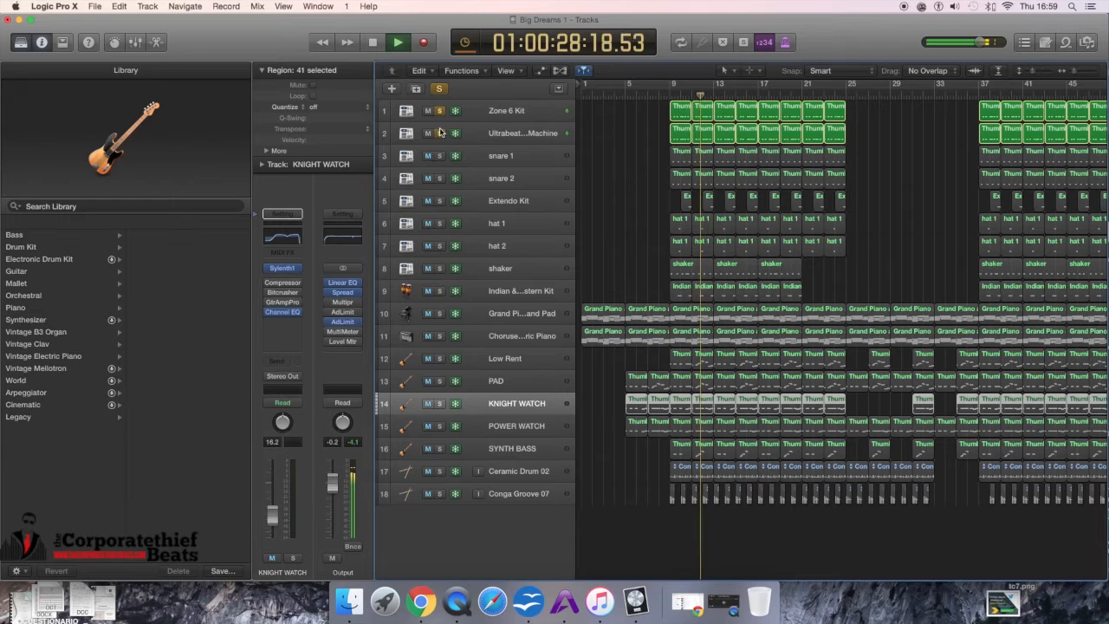
pyautogui.click(439, 133)
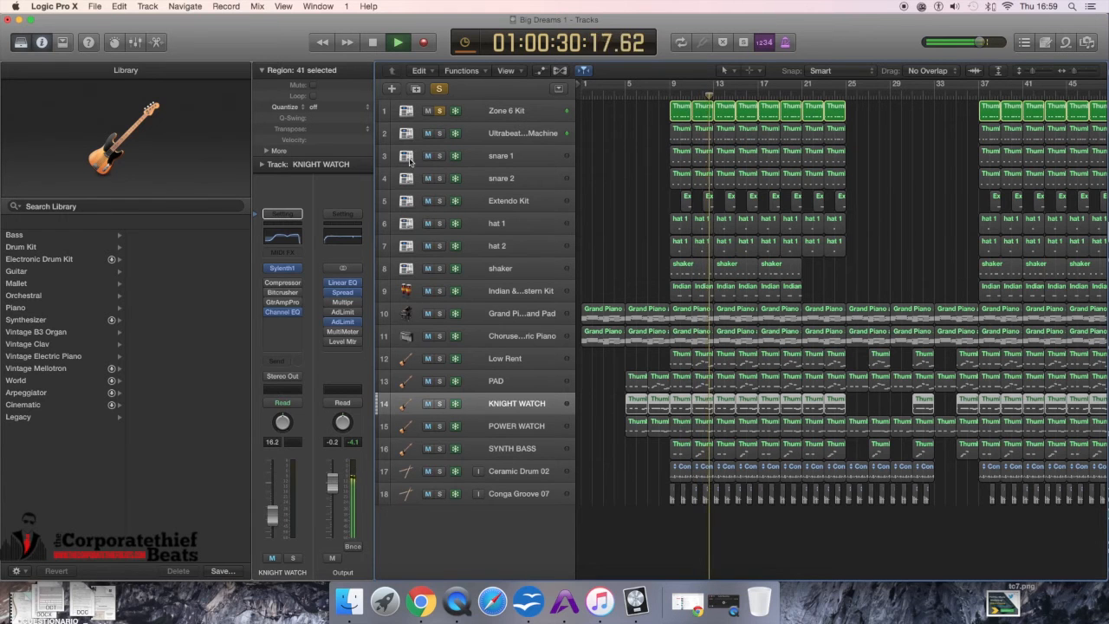
pyautogui.click(439, 133)
# Step: Select the Ultrabeat Machine track, then the Zone 6 Kit track, and stop playback
pyautogui.click(479, 135)
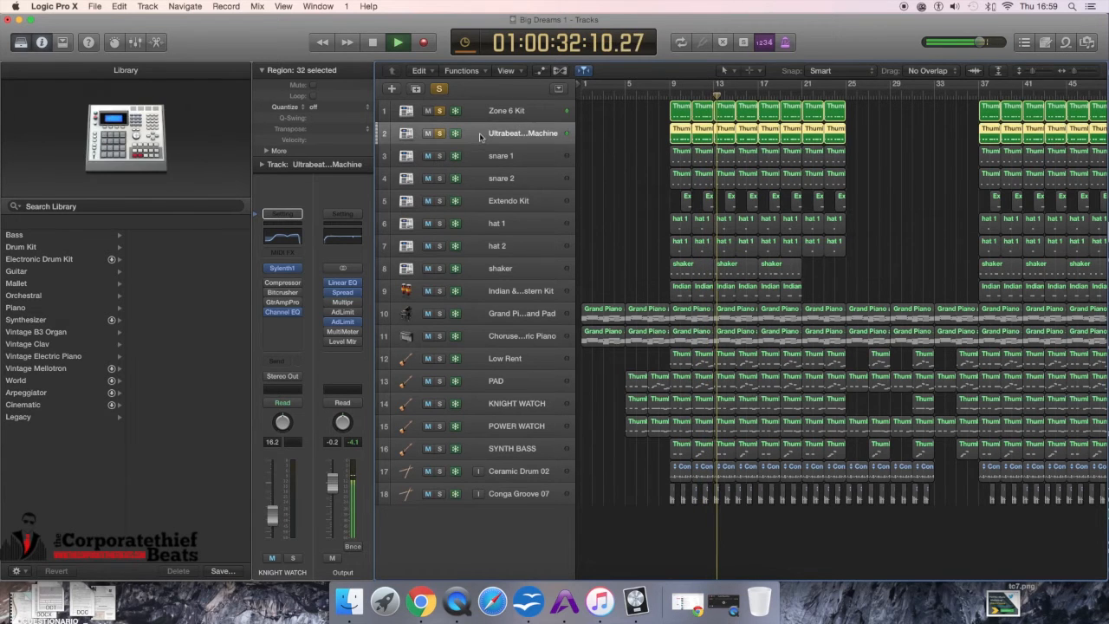
pyautogui.click(501, 114)
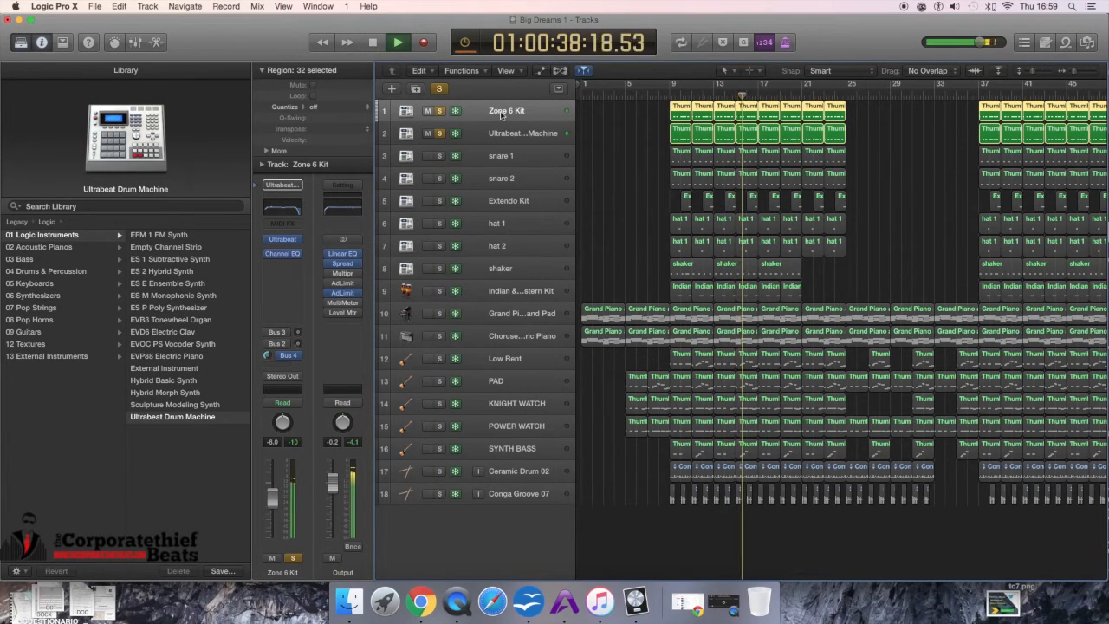
pyautogui.press('space')
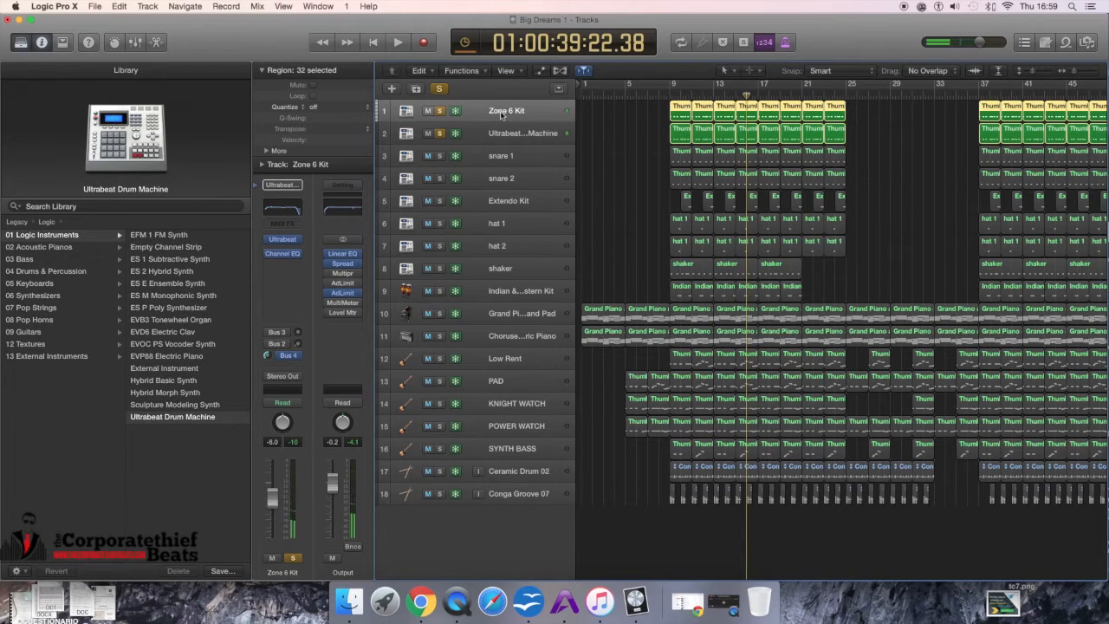
# Step: Open the Zone 6 Kit's Thumb Bass region at bar 9 in the Piano Roll
pyautogui.click(493, 136)
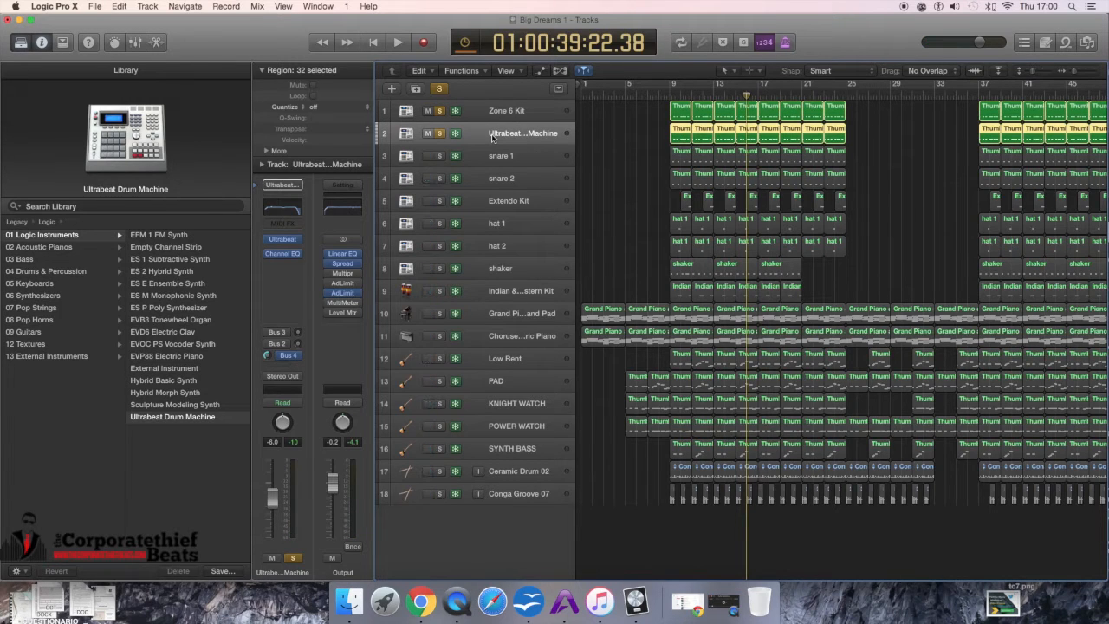
pyautogui.click(511, 155)
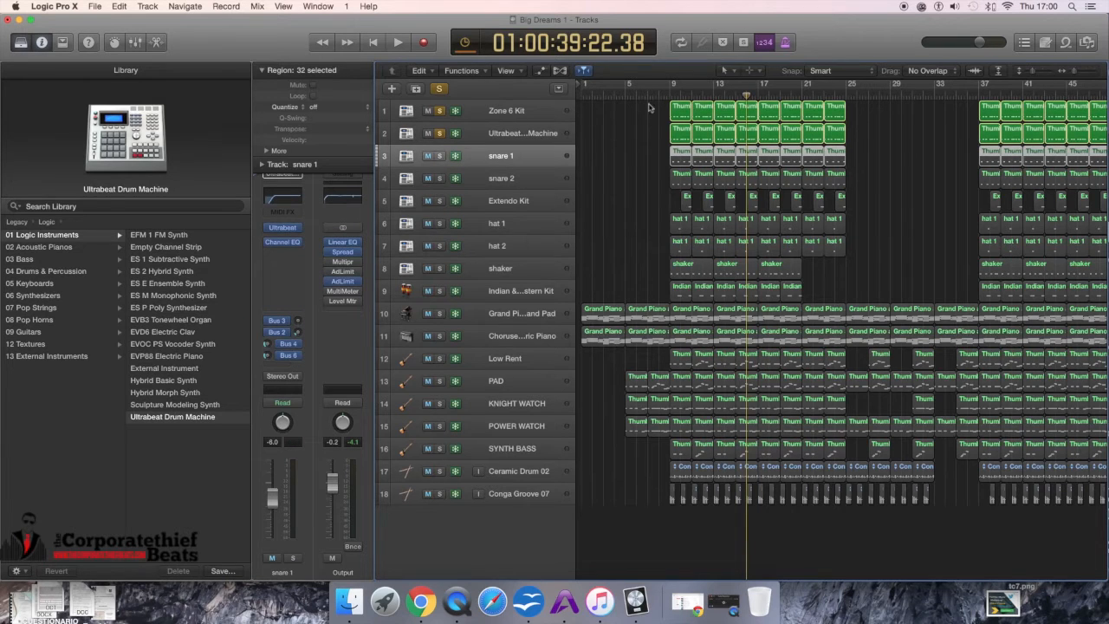
pyautogui.click(685, 109)
pyautogui.doubleClick(684, 110)
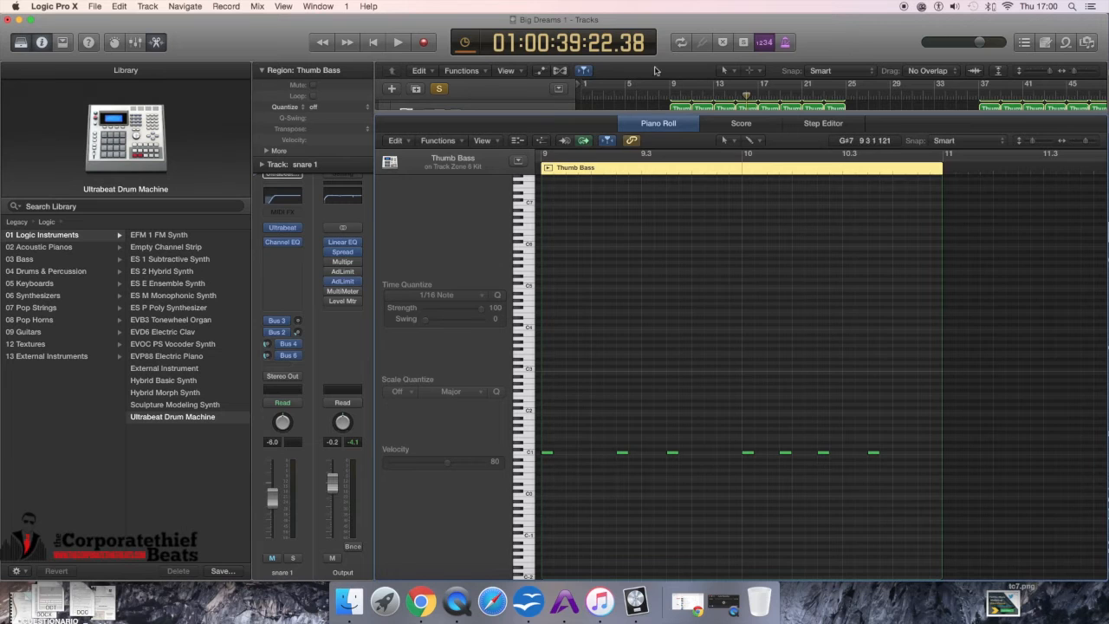
# Step: Set a cycle range from bar 9 to bar 13 and play it briefly
pyautogui.click(667, 83)
pyautogui.moveTo(677, 82); pyautogui.dragTo(708, 85)
pyautogui.press('space')
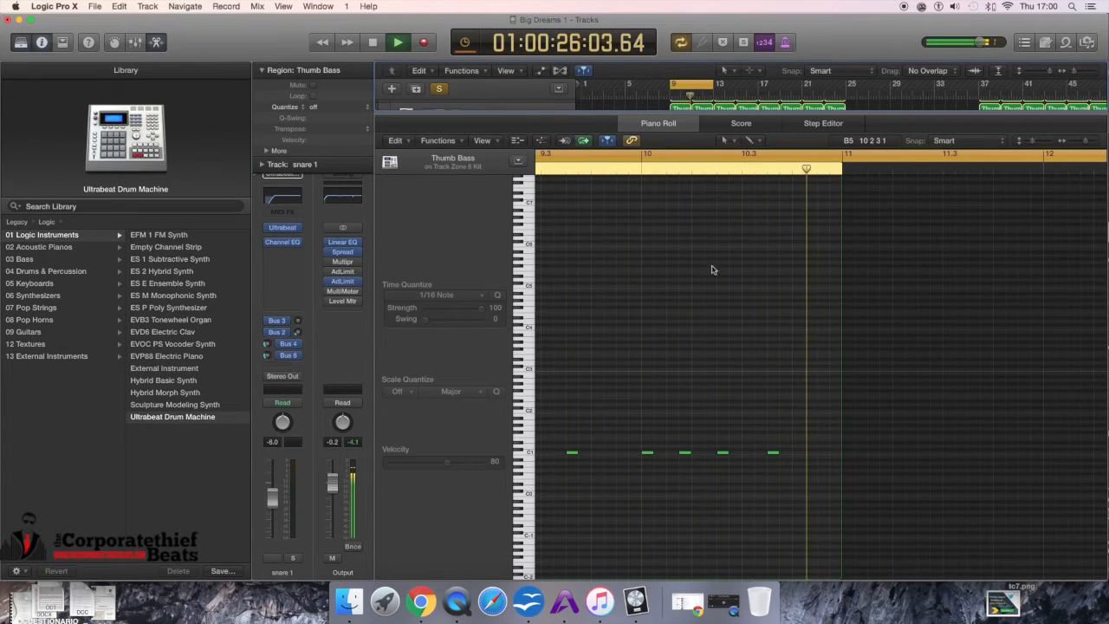
pyautogui.press('space')
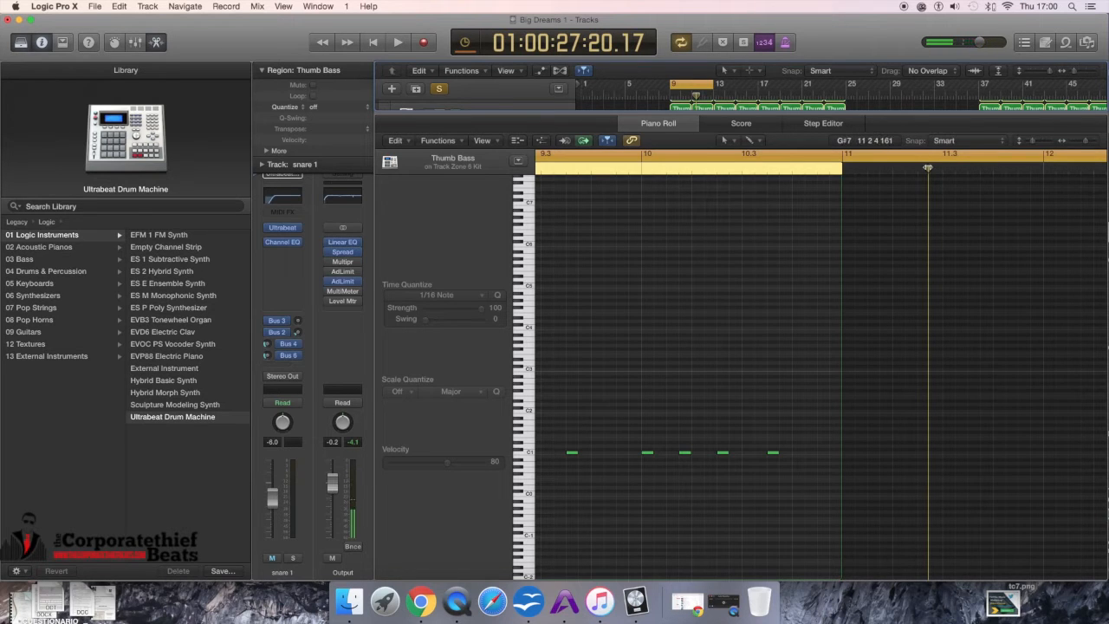
# Step: Move the playhead to the start of the Thumb Bass region and play it briefly
pyautogui.moveTo(929, 167); pyautogui.dragTo(600, 208)
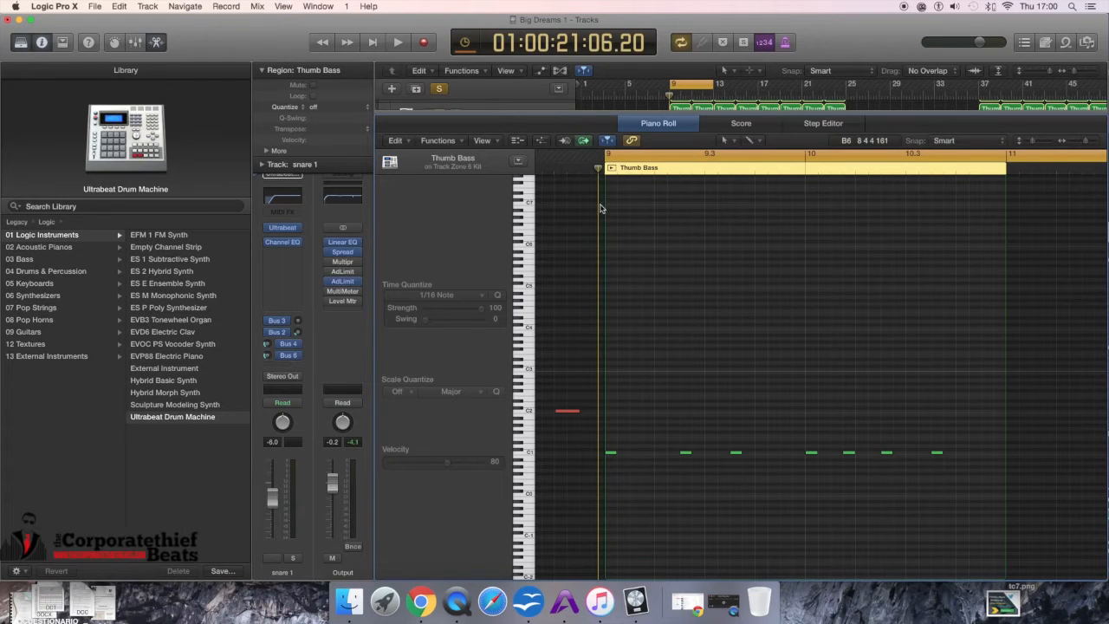
pyautogui.press('space')
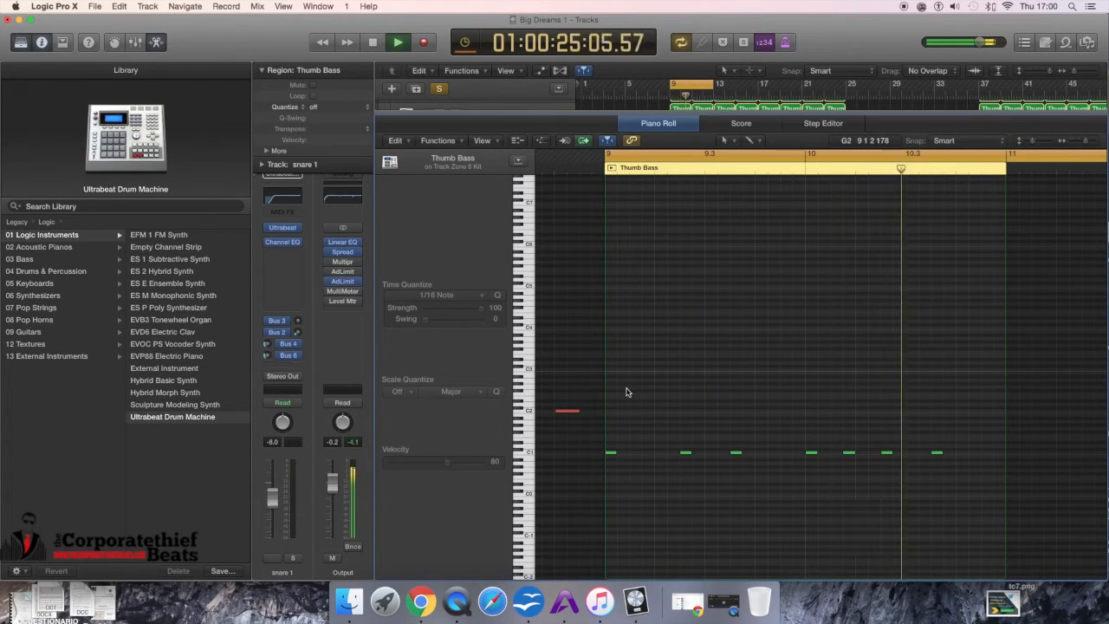
pyautogui.press('space')
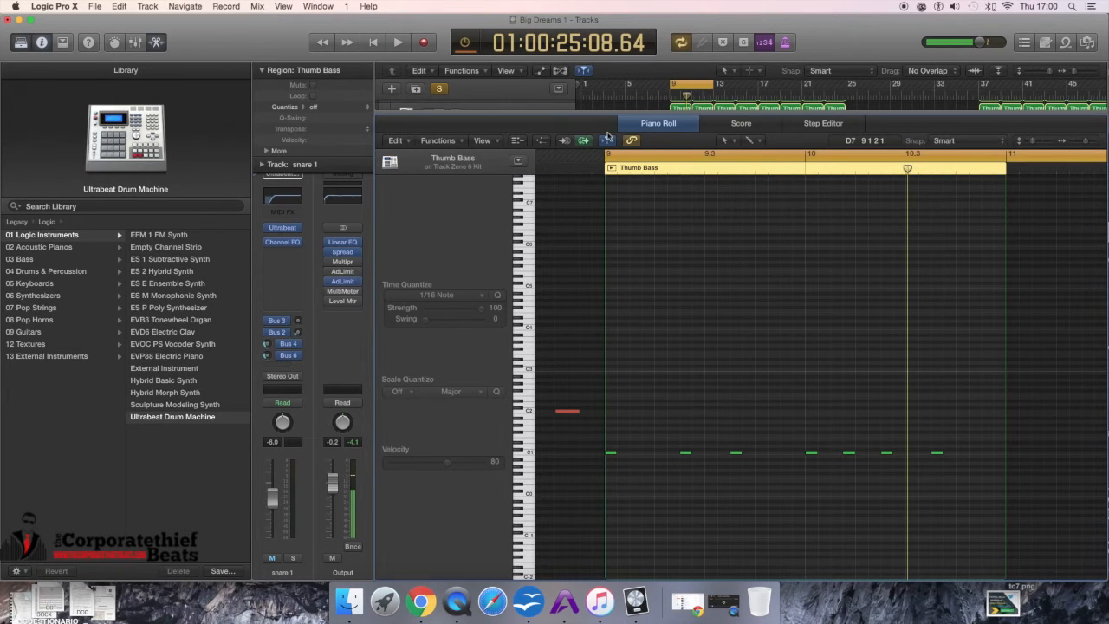
# Step: Return to the tracks area and select the bar 9 regions of the top four drum tracks
pyautogui.press('x')
pyautogui.press('x')
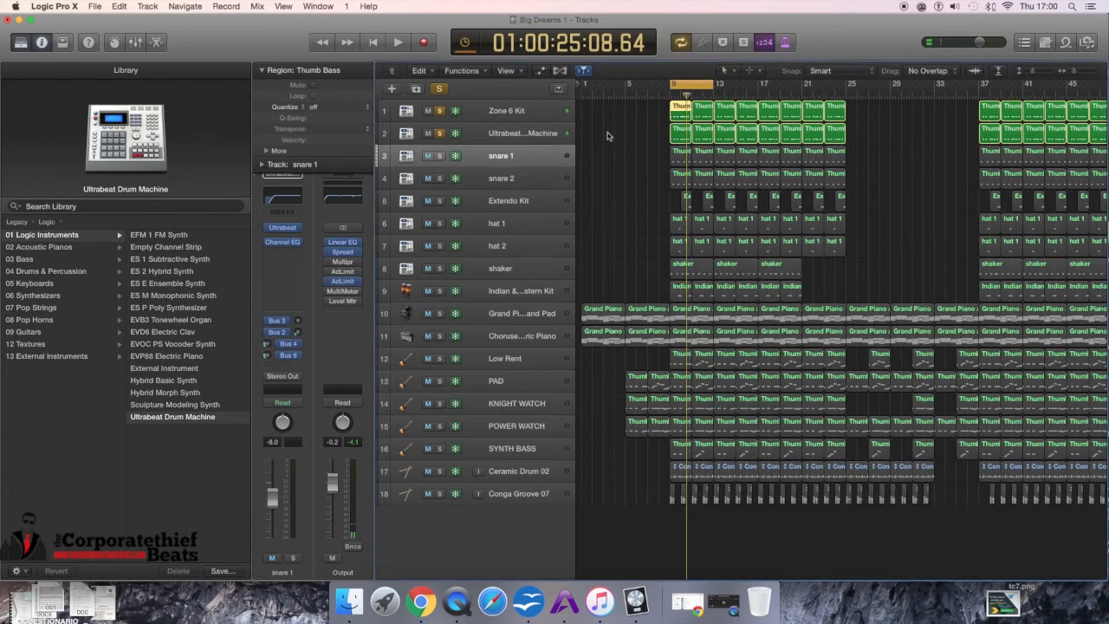
pyautogui.moveTo(656, 108); pyautogui.dragTo(661, 182)
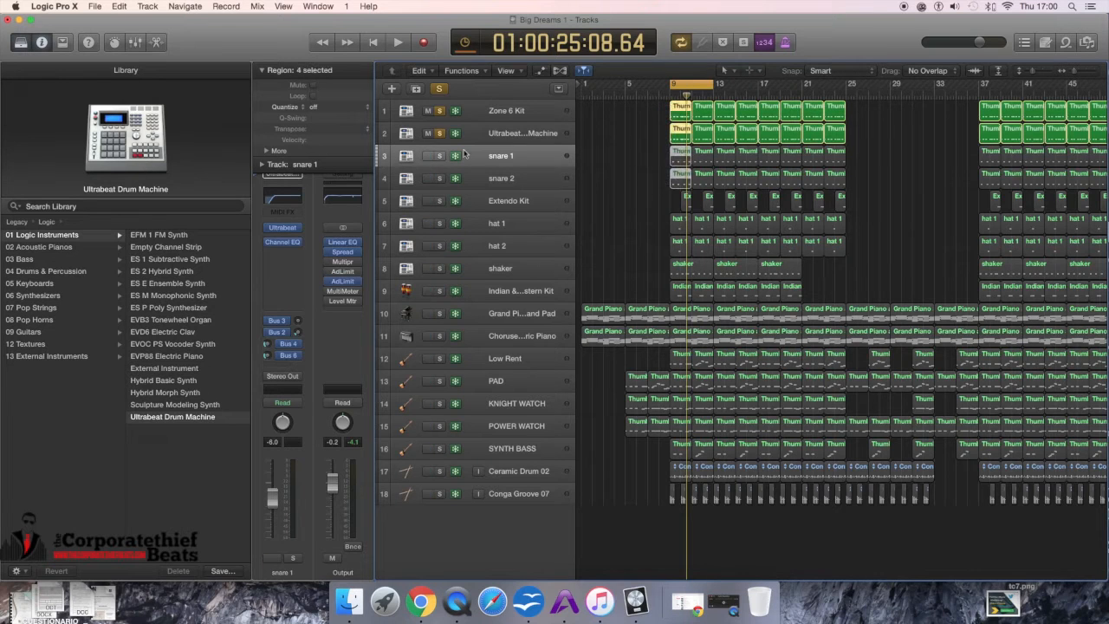
# Step: Also solo snare 1 and snare 2, then play briefly
pyautogui.click(440, 156)
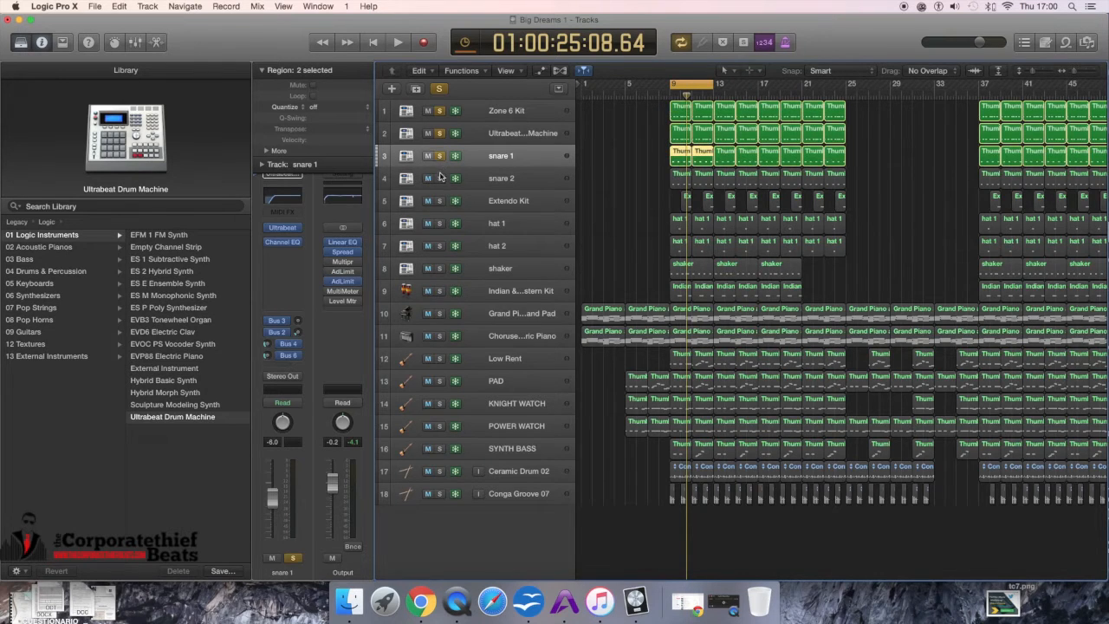
pyautogui.click(440, 178)
pyautogui.press('space')
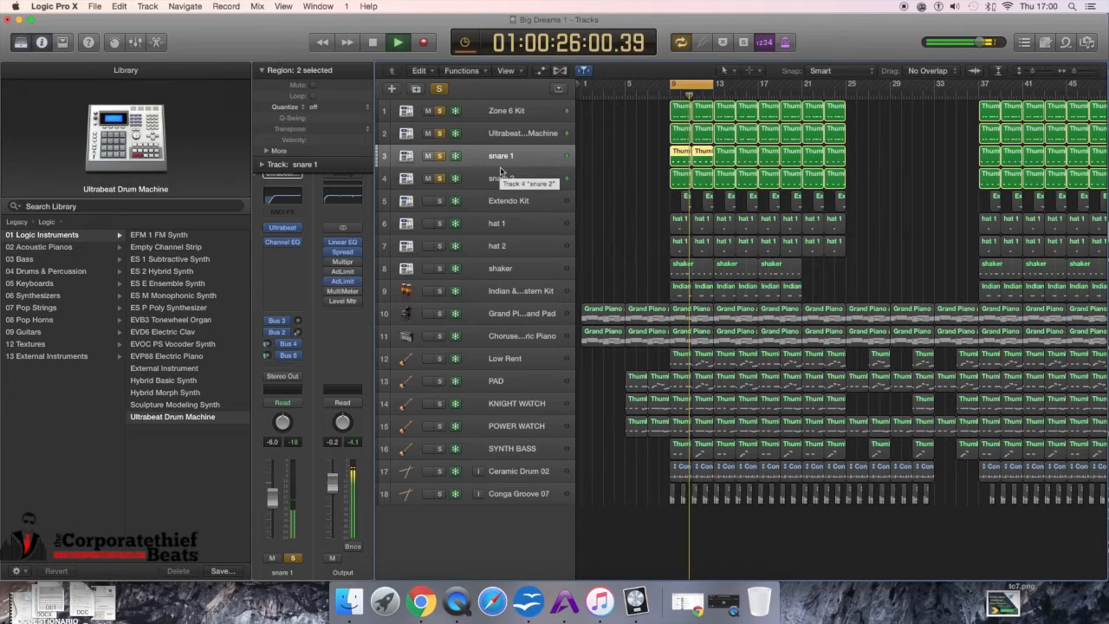
pyautogui.press('space')
# Step: Select snare 2 and open the Mixer to inspect the drum channel strips and their sends, then close it
pyautogui.click(505, 178)
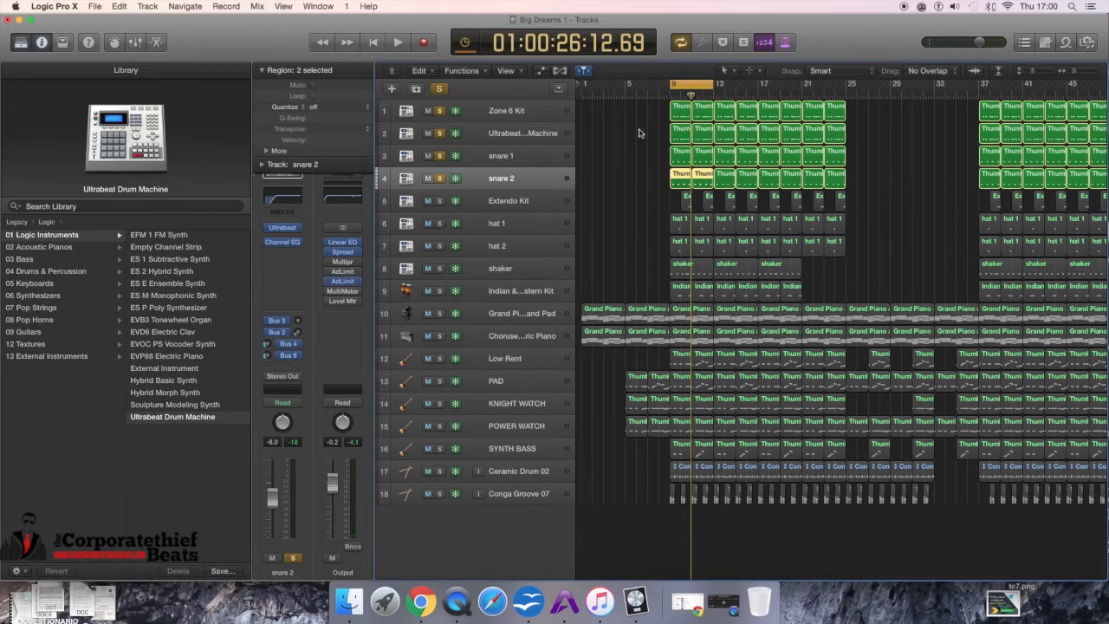
pyautogui.press('x')
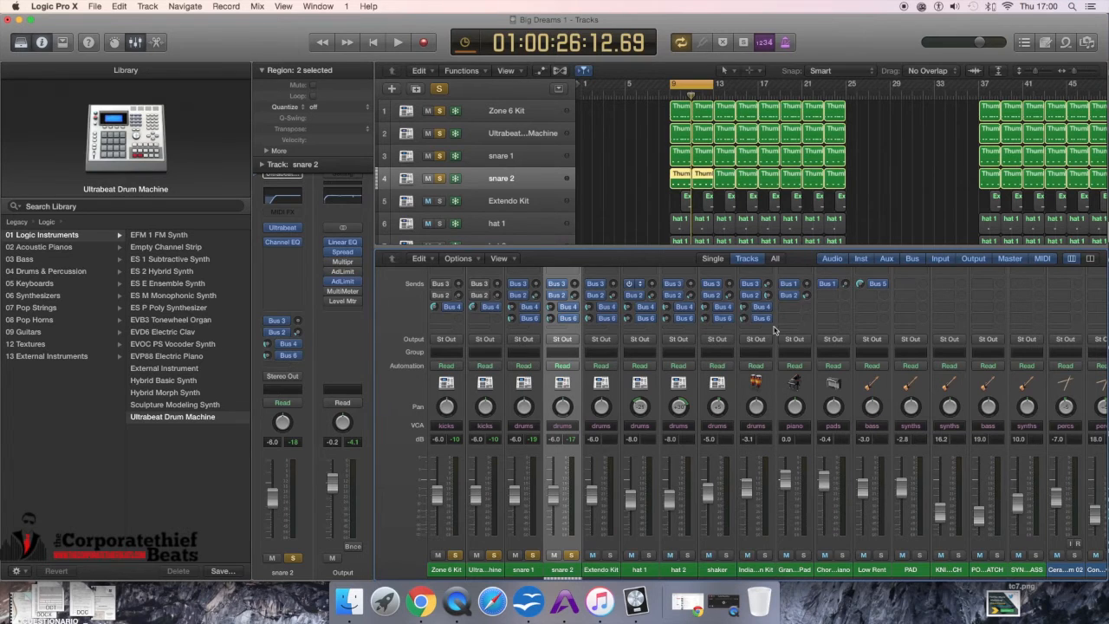
pyautogui.moveTo(813, 15); pyautogui.dragTo(718, 15)
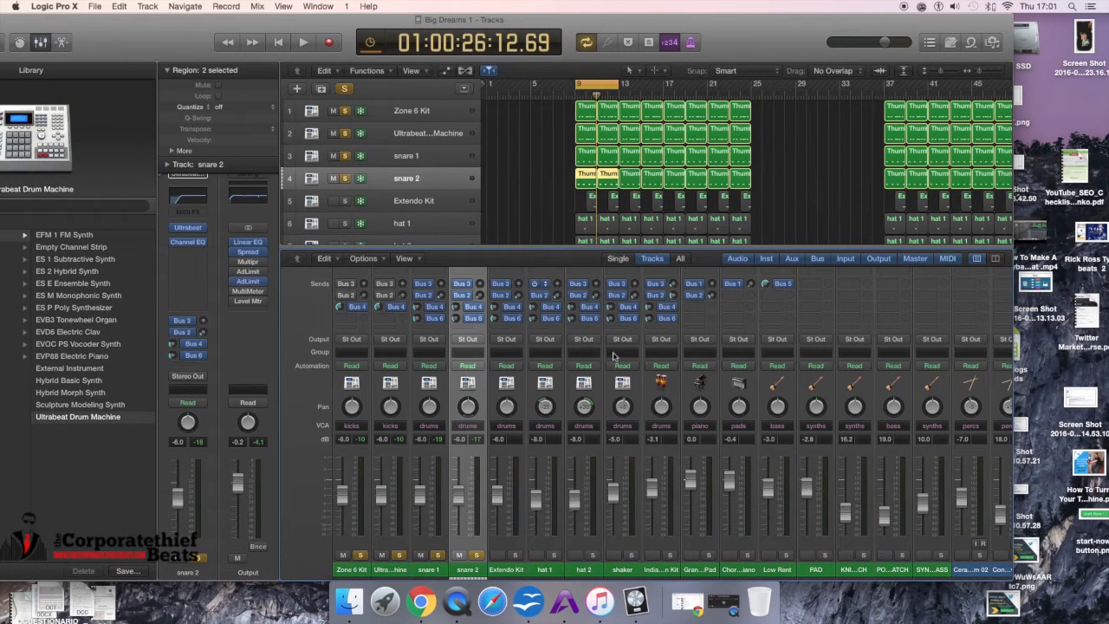
pyautogui.moveTo(573, 247); pyautogui.dragTo(573, 207)
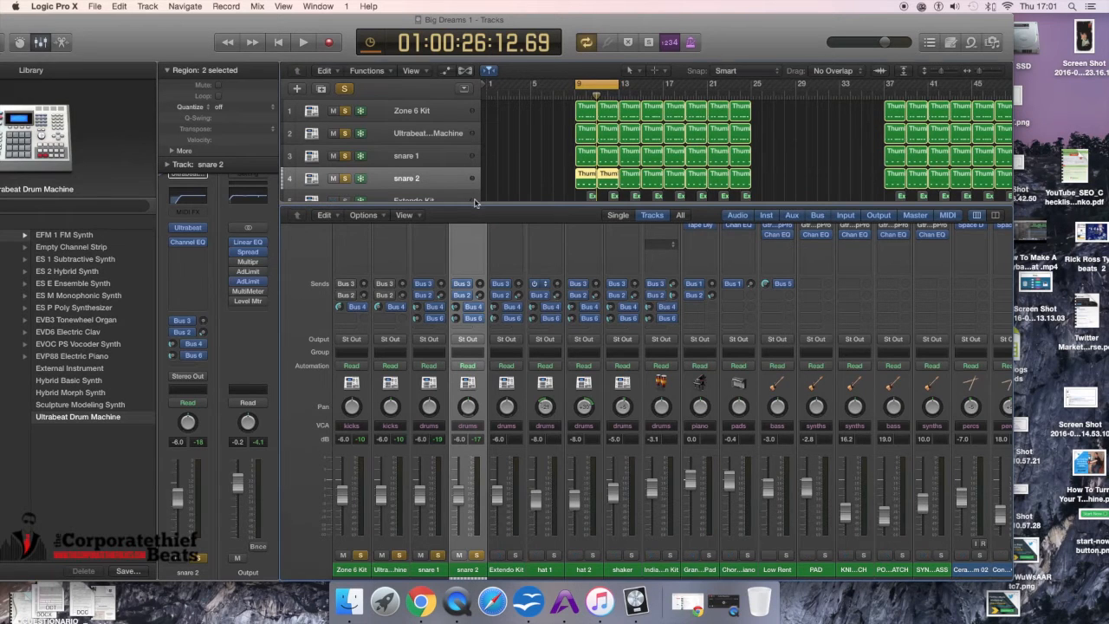
pyautogui.press('x')
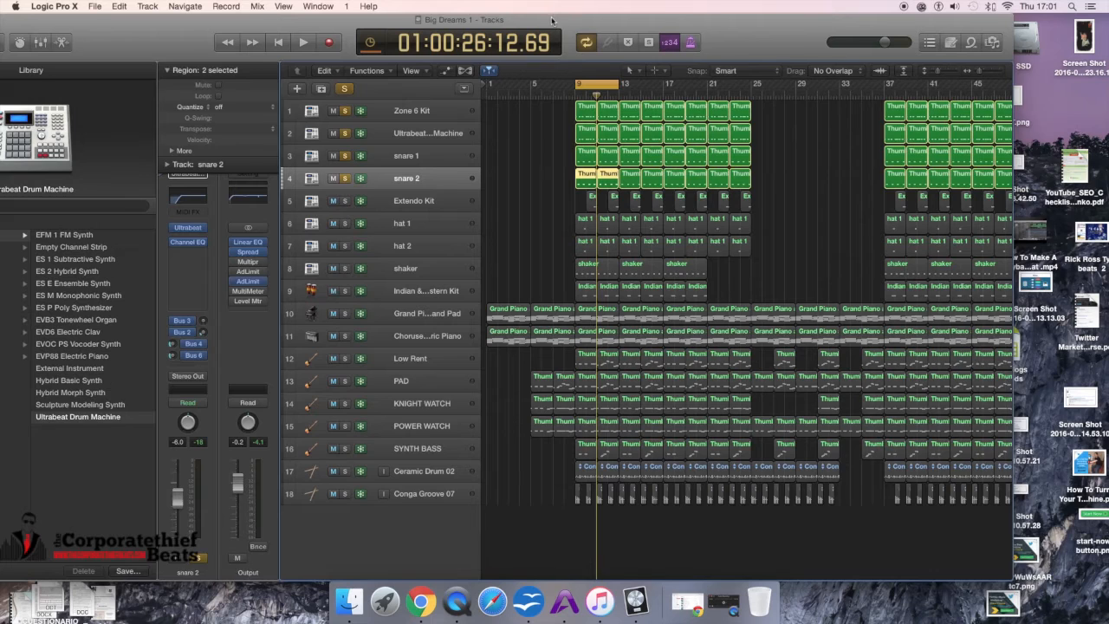
pyautogui.moveTo(552, 19); pyautogui.dragTo(578, 19)
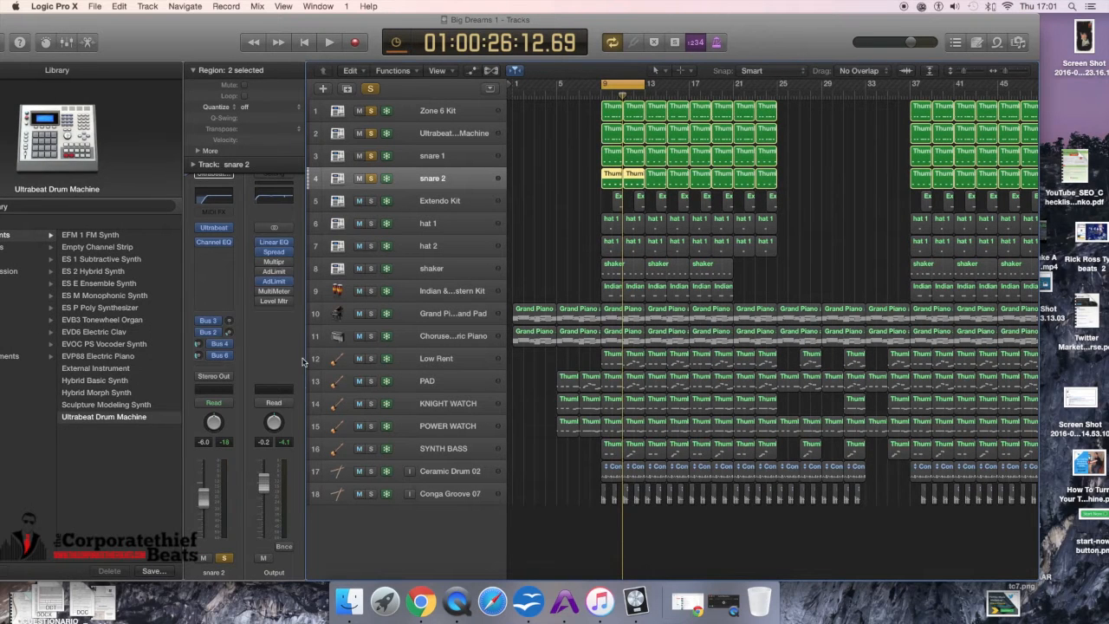
# Step: Show the drum verb aux strip through snare 2's Bus 6 send and open its Space Designer plugin
pyautogui.click(227, 344)
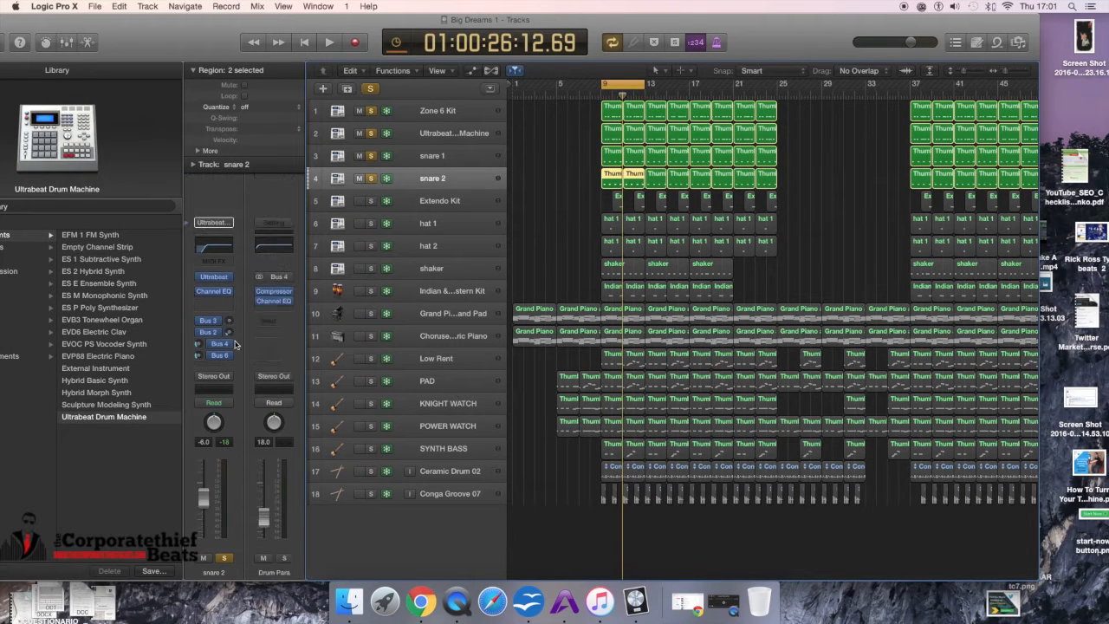
pyautogui.click(221, 356)
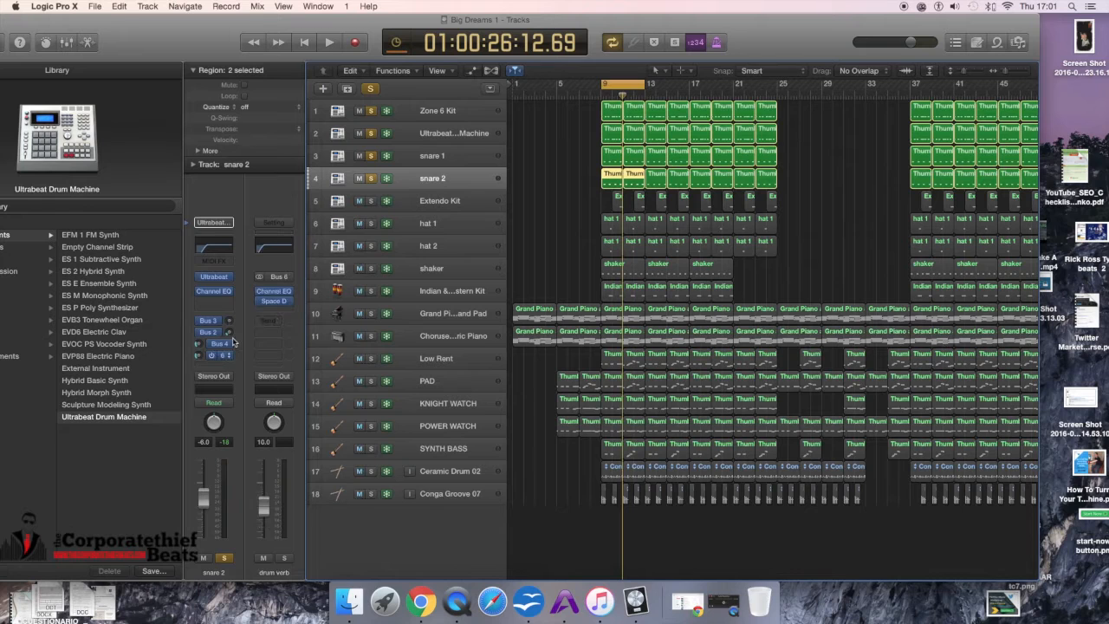
pyautogui.click(276, 302)
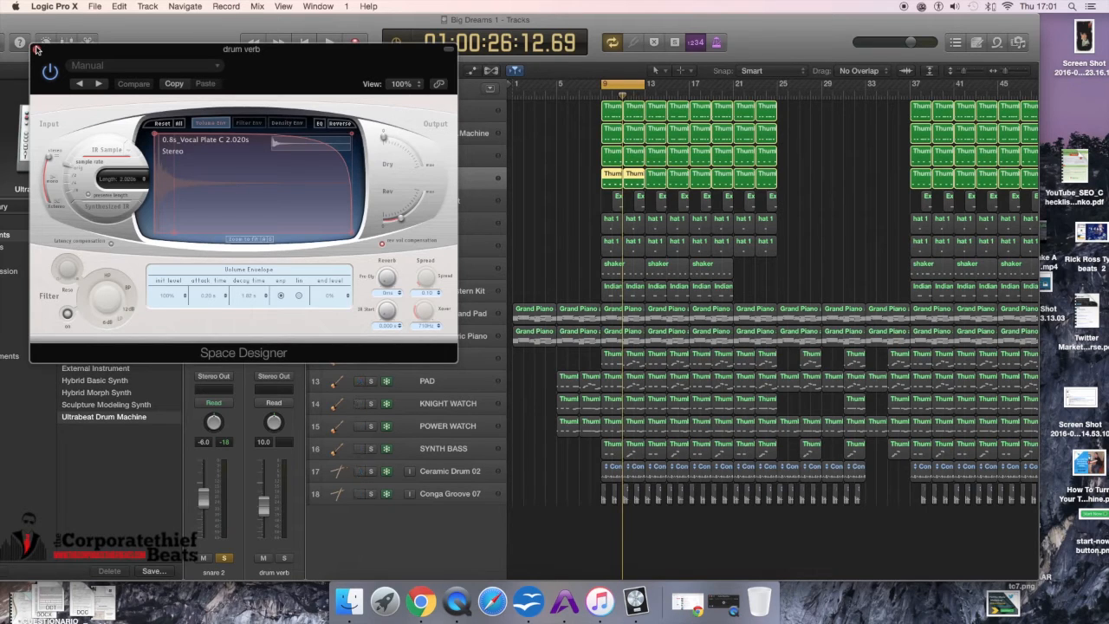
pyautogui.click(36, 49)
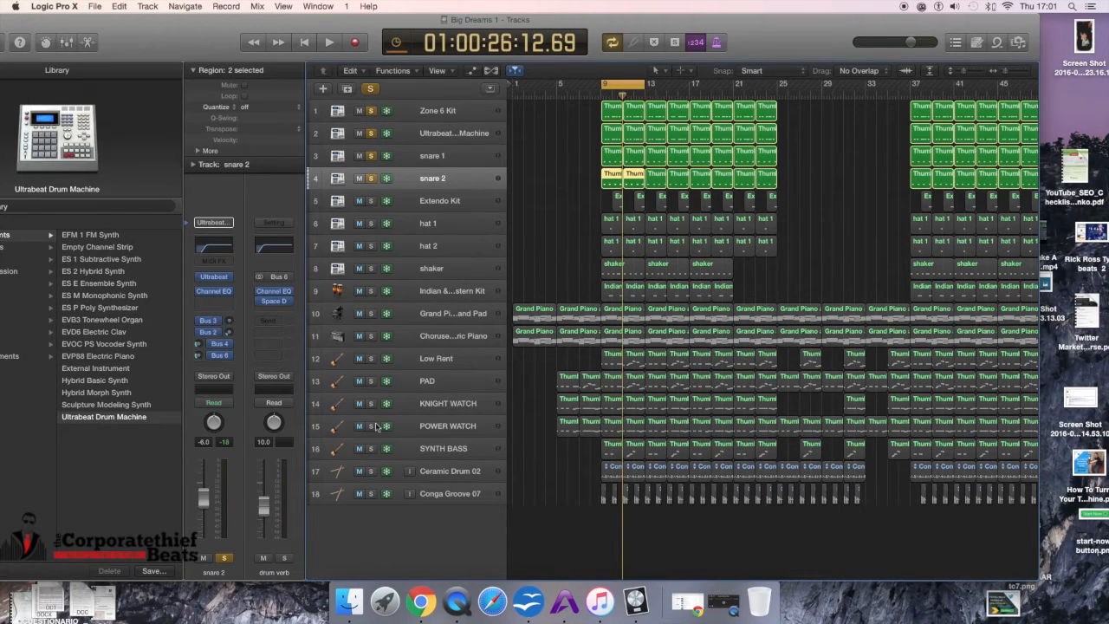
pyautogui.click(275, 302)
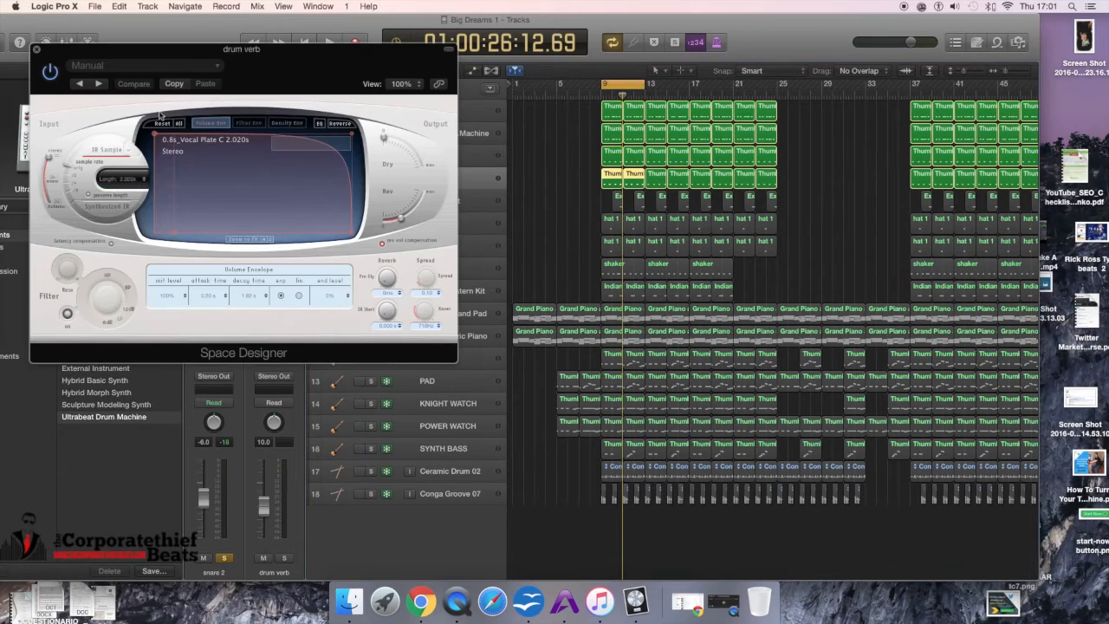
# Step: Open the Space Designer preset menu, dismiss it, and close the drum verb plugin window
pyautogui.click(121, 67)
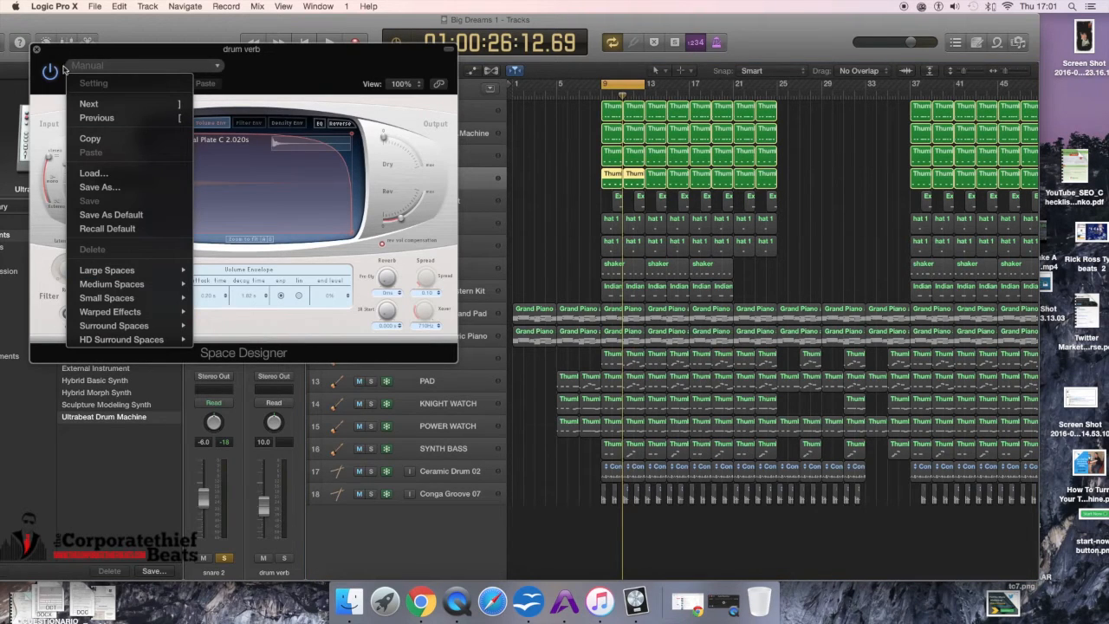
pyautogui.click(34, 51)
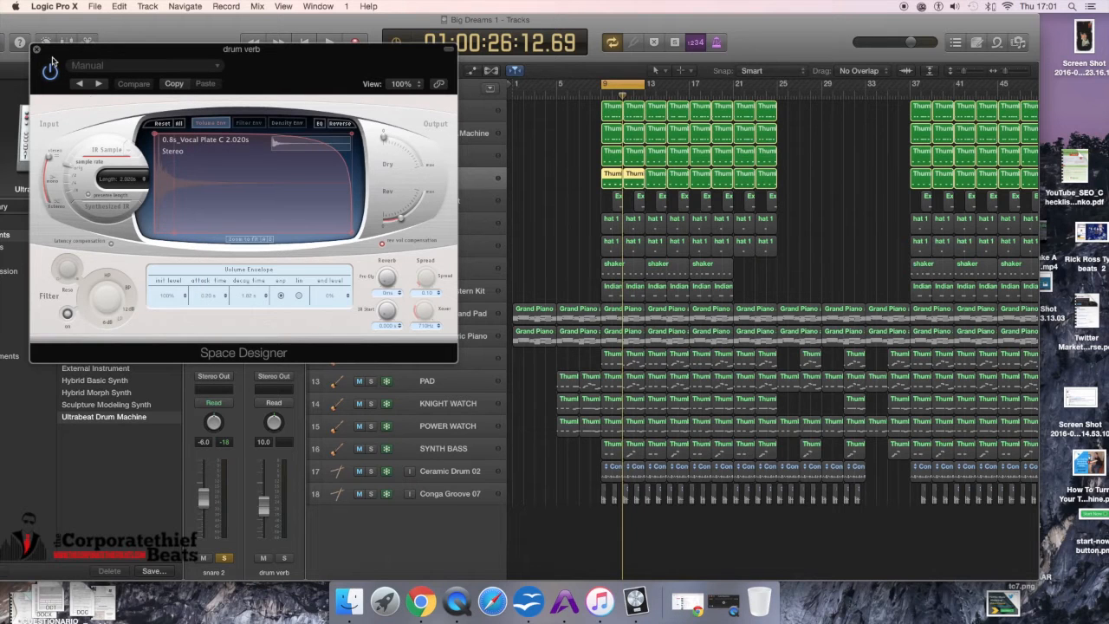
pyautogui.click(36, 52)
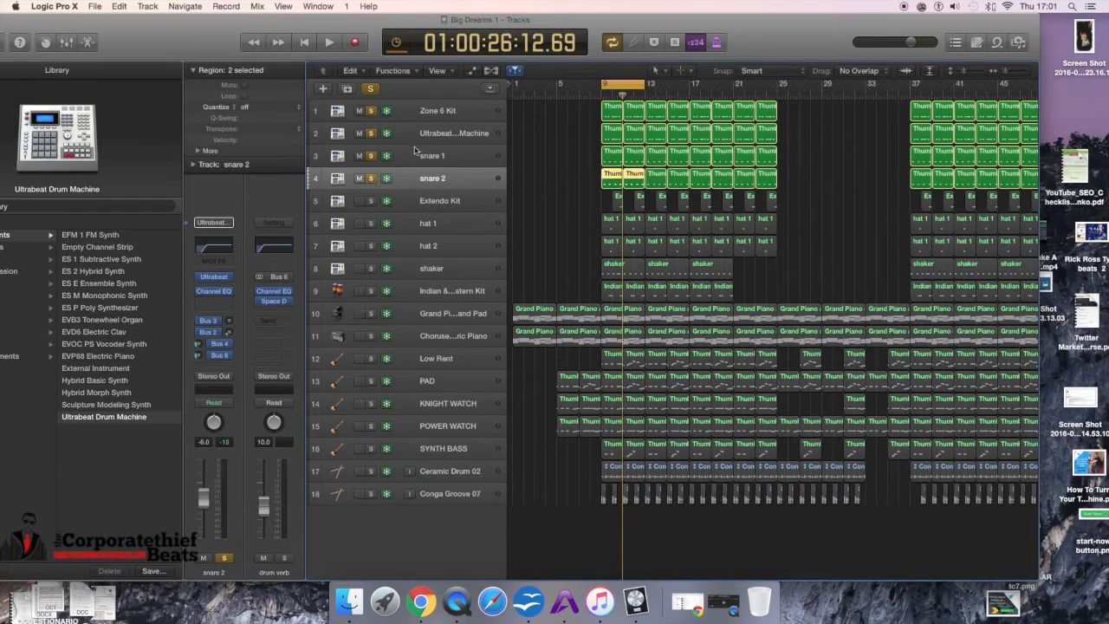
# Step: Play the beat while toggling the solos on snare 2 and snare 1 off and back on
pyautogui.press('space')
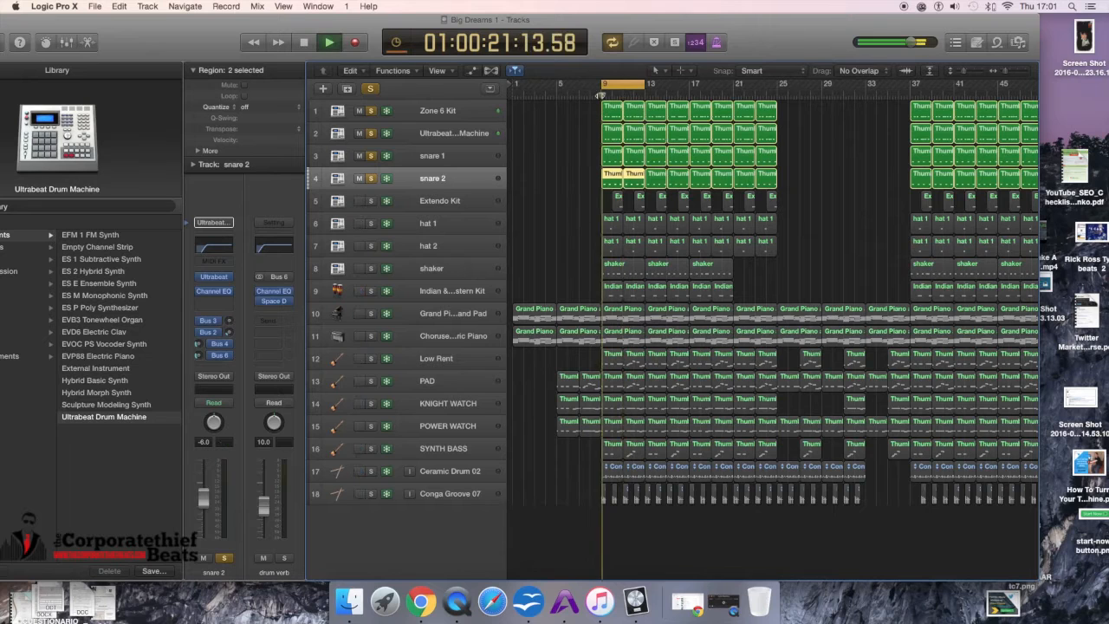
pyautogui.click(371, 178)
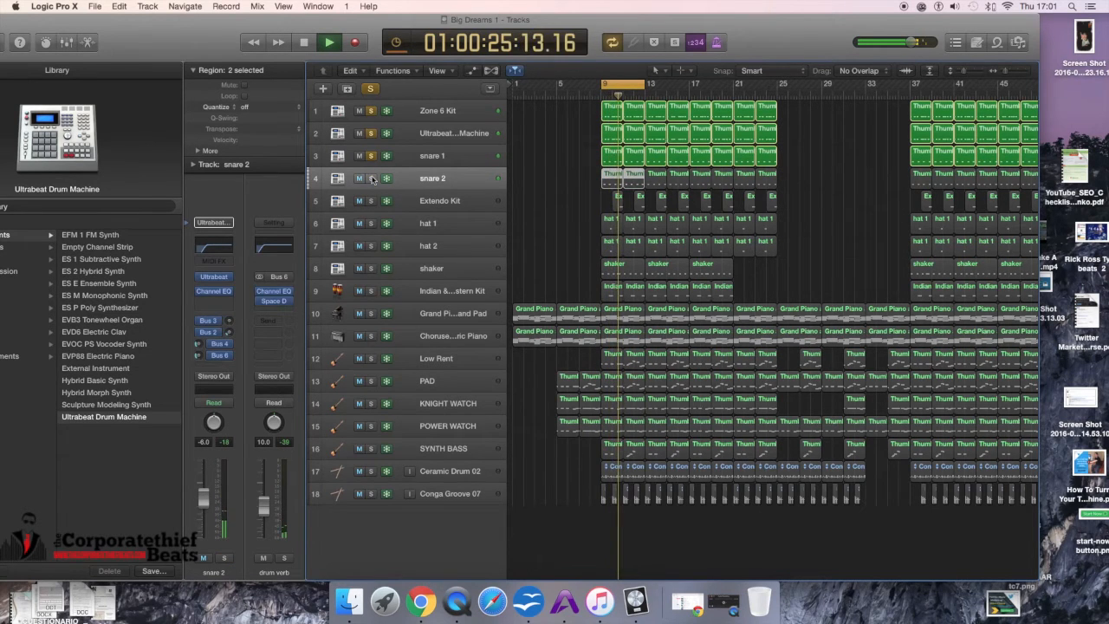
pyautogui.click(370, 179)
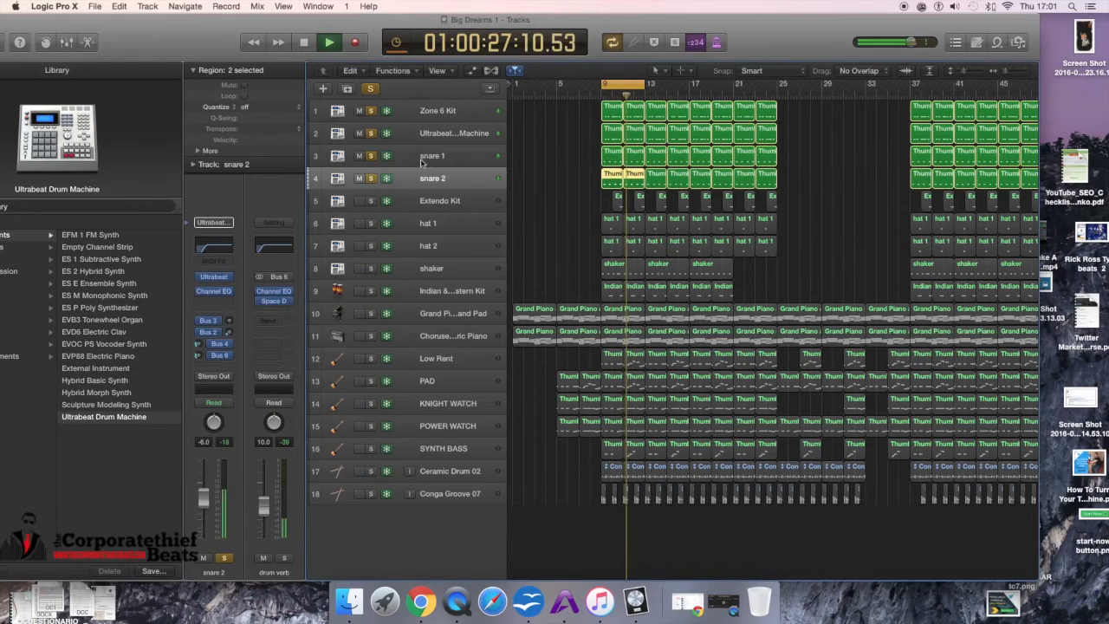
pyautogui.click(364, 159)
pyautogui.click(374, 157)
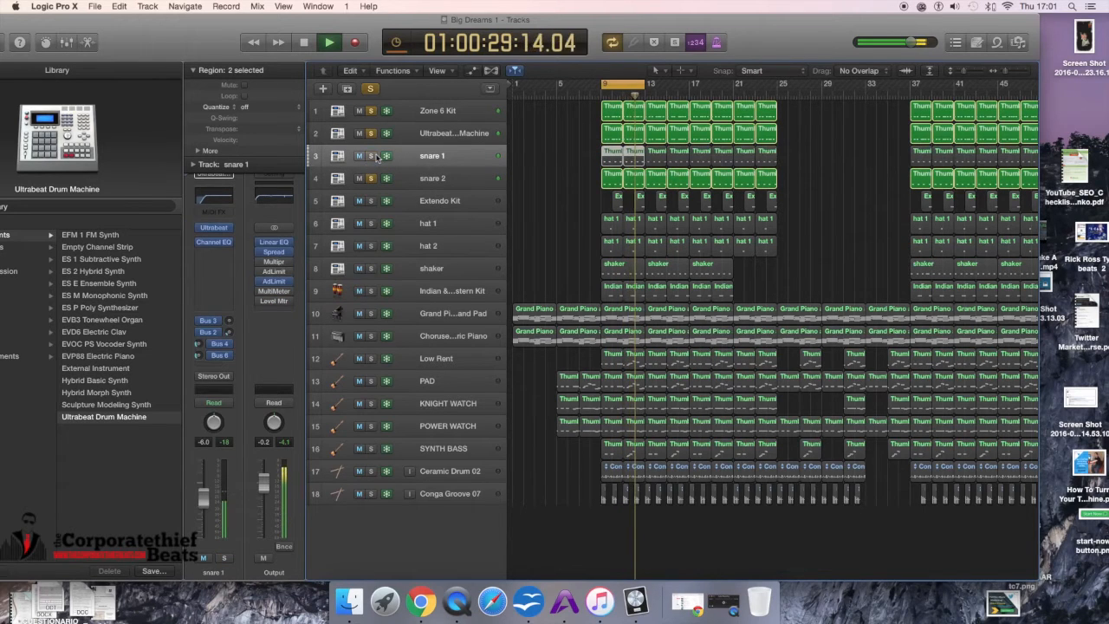
pyautogui.click(377, 157)
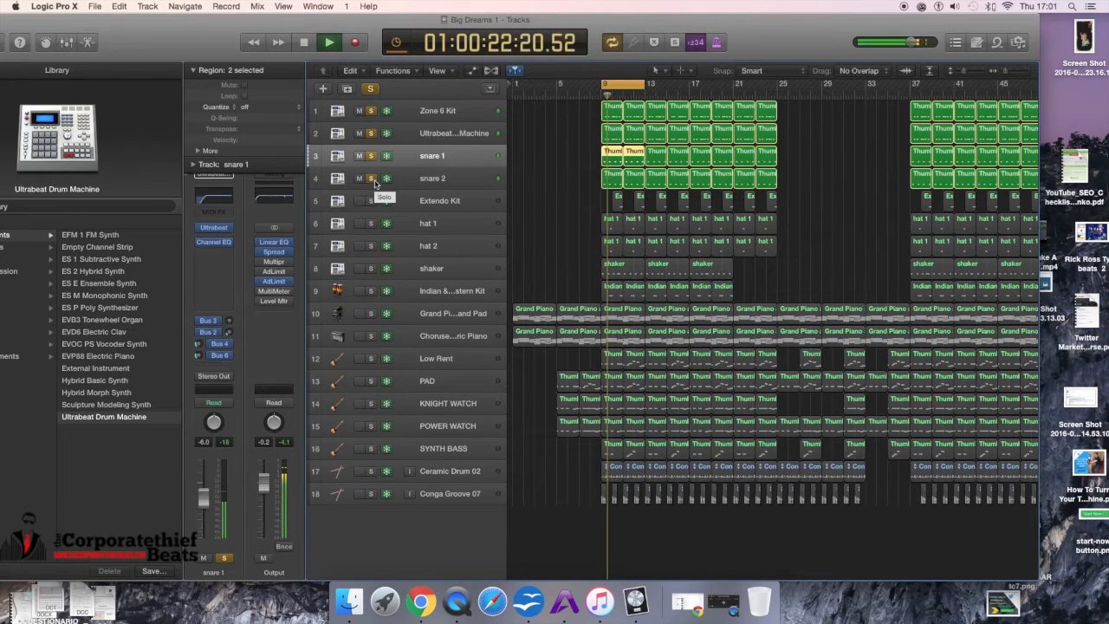
# Step: Move the playhead to bar 9, select the bar 9 regions of the top four drum tracks, and stop playback
pyautogui.click(600, 95)
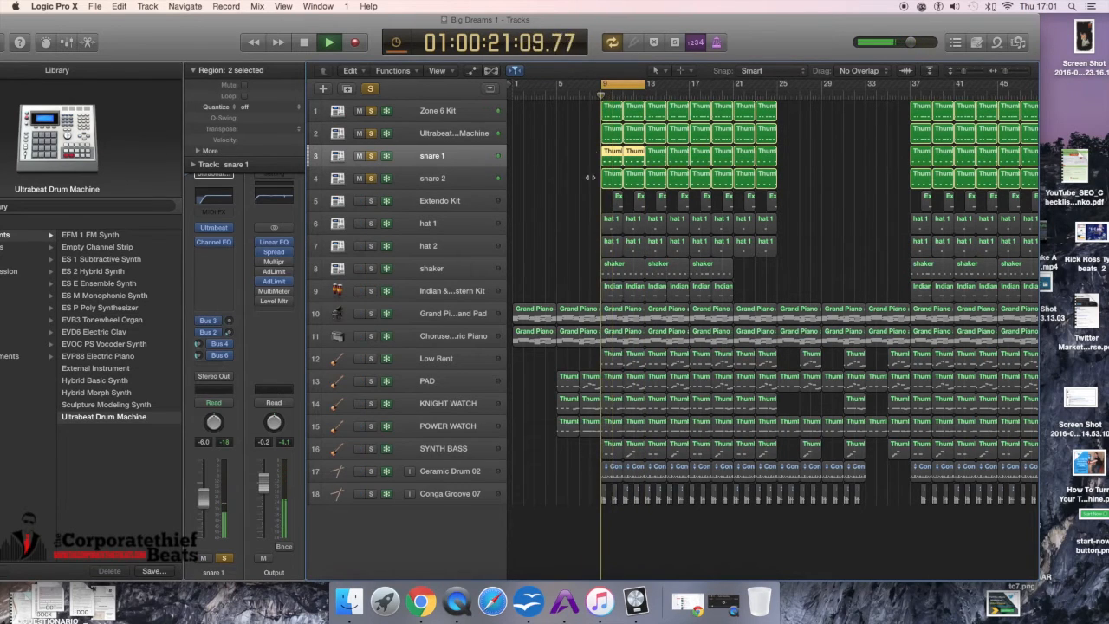
pyautogui.moveTo(593, 108); pyautogui.dragTo(633, 183)
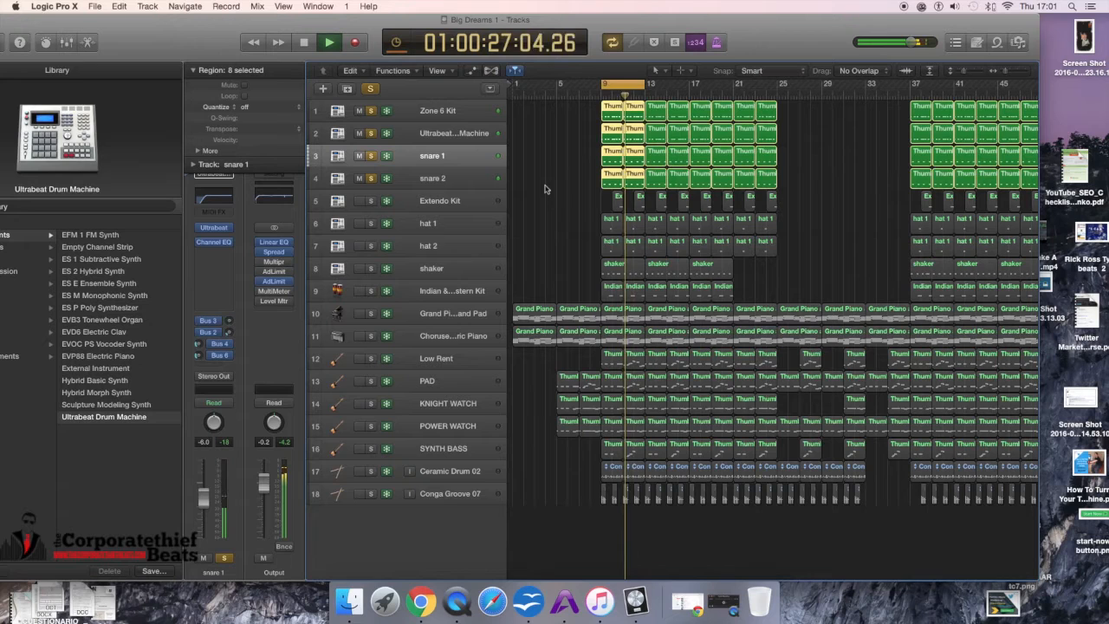
pyautogui.press('space')
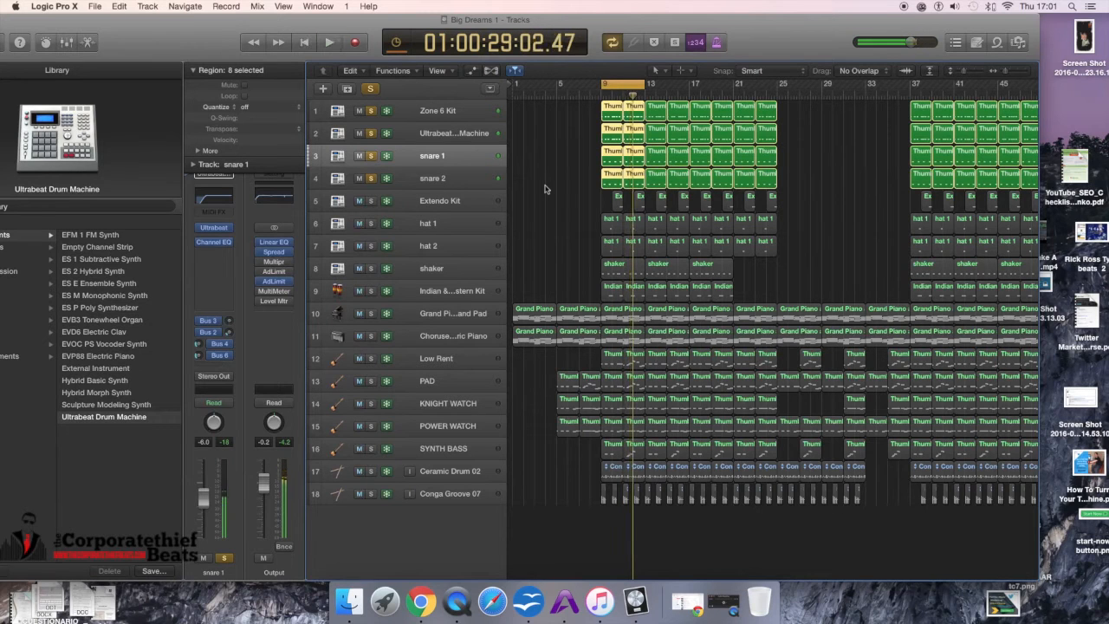
# Step: Solo the Extendo Kit track, play it briefly, and select the Extendo Kit track
pyautogui.click(371, 202)
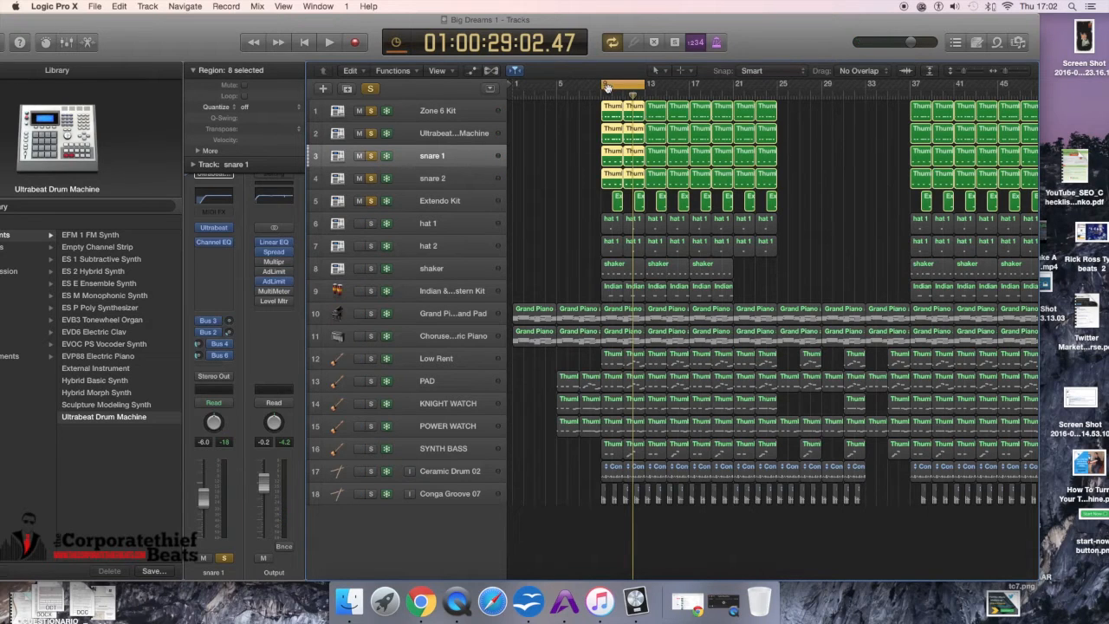
pyautogui.press('space')
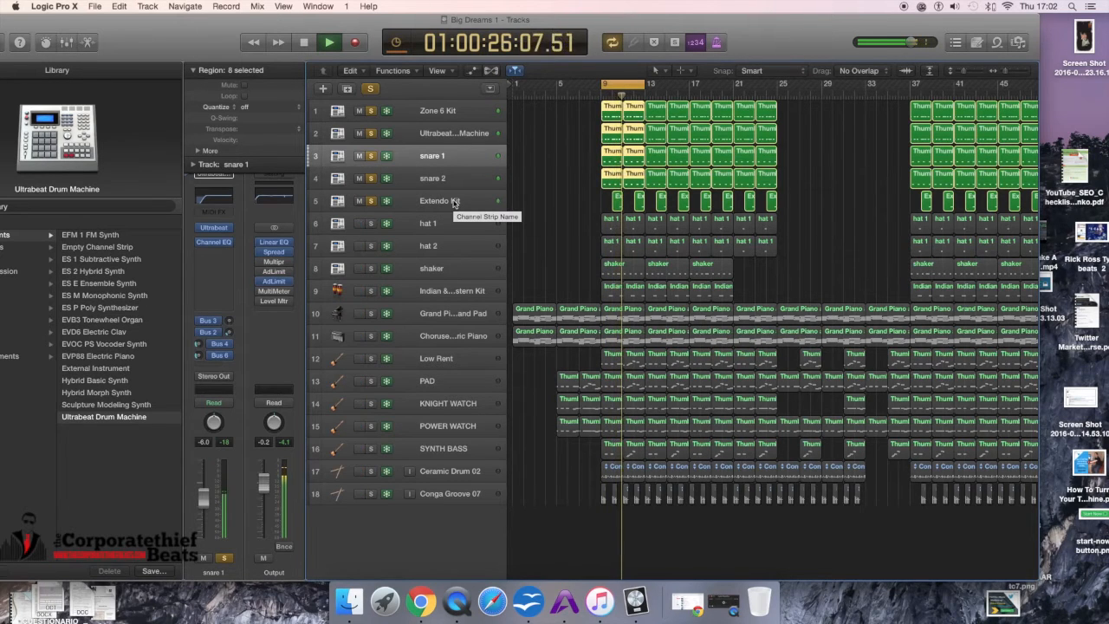
pyautogui.press('space')
pyautogui.click(452, 202)
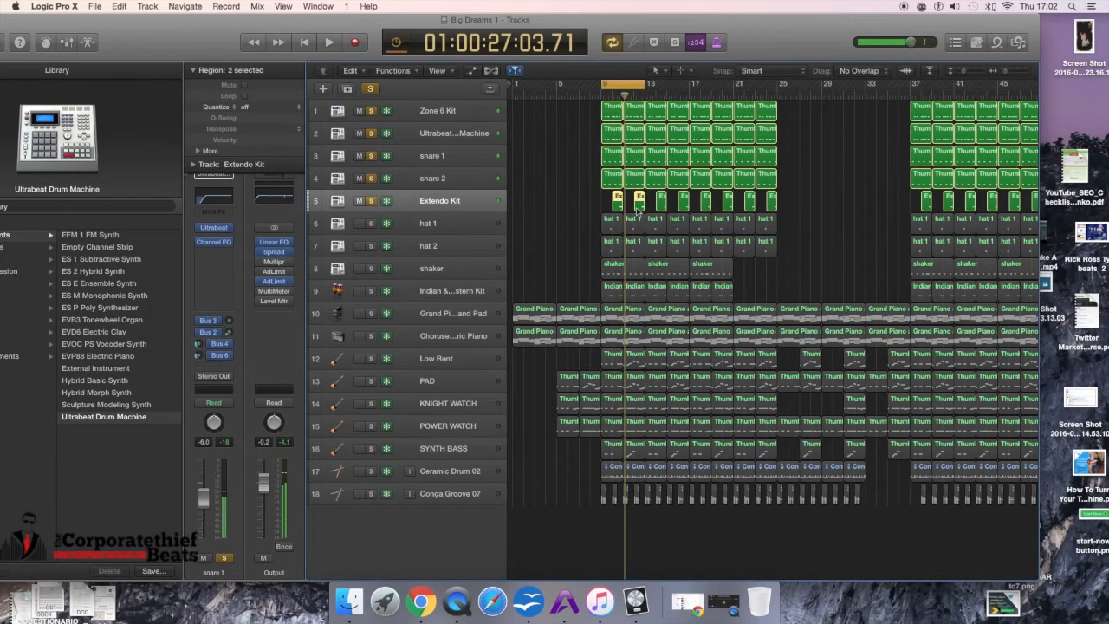
# Step: Open the Extendo Kit regions in the Piano Roll, select the long D1 note, and briefly show the Mixer
pyautogui.doubleClick(618, 204)
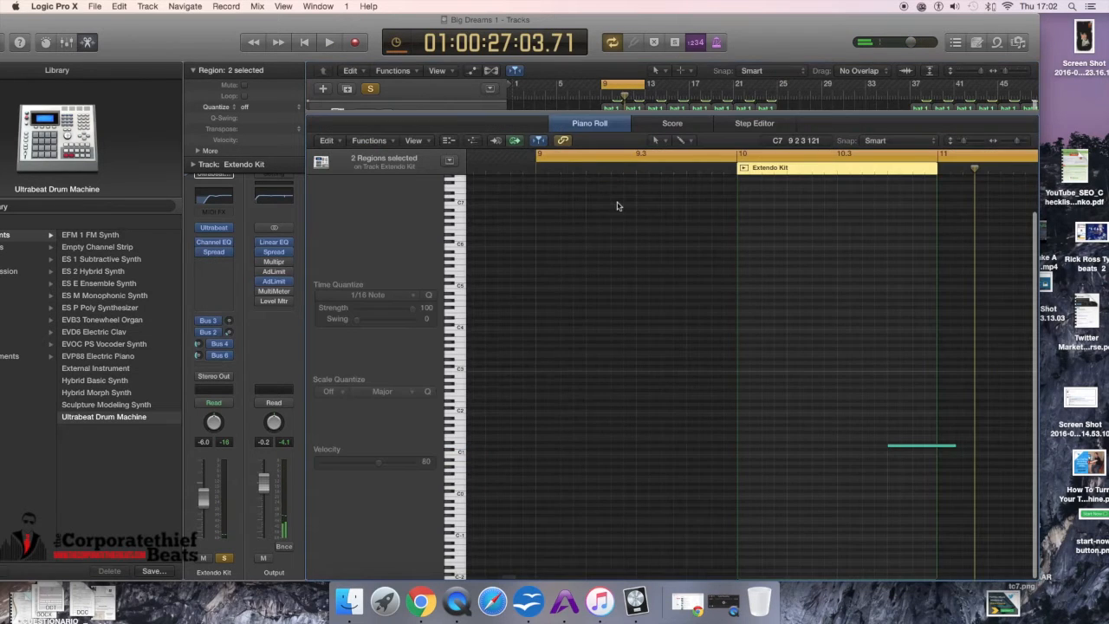
pyautogui.click(914, 447)
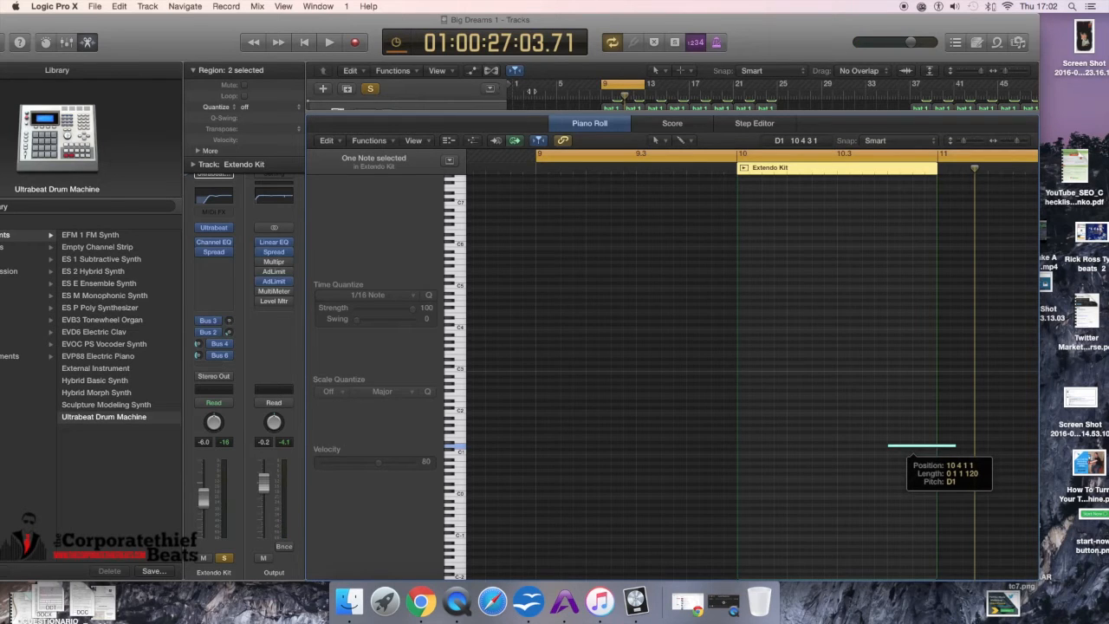
pyautogui.press('x')
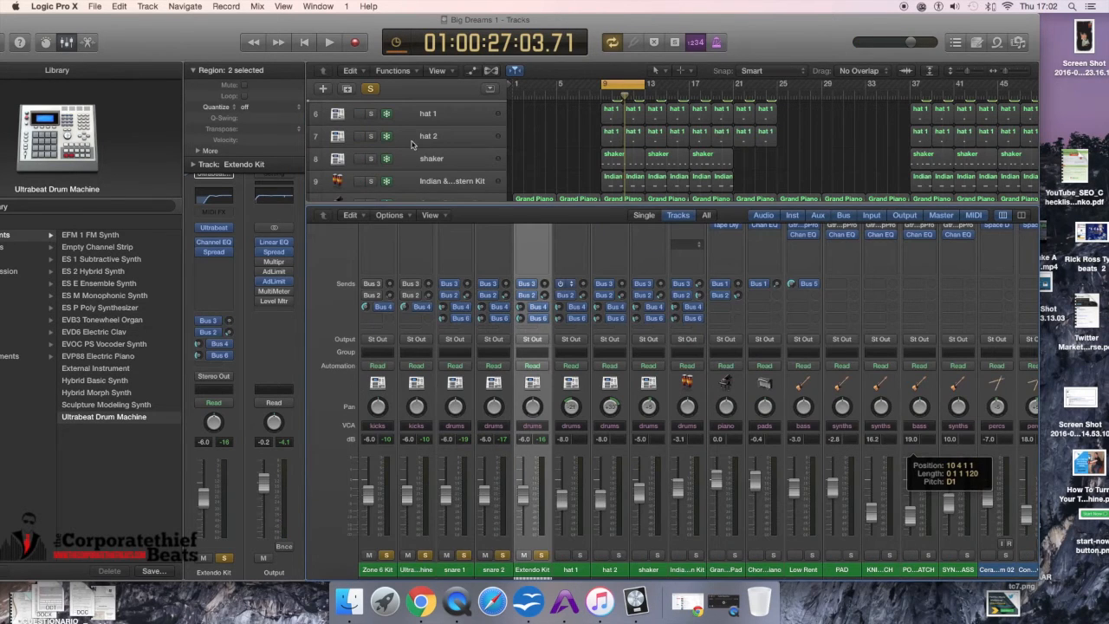
pyautogui.press('x')
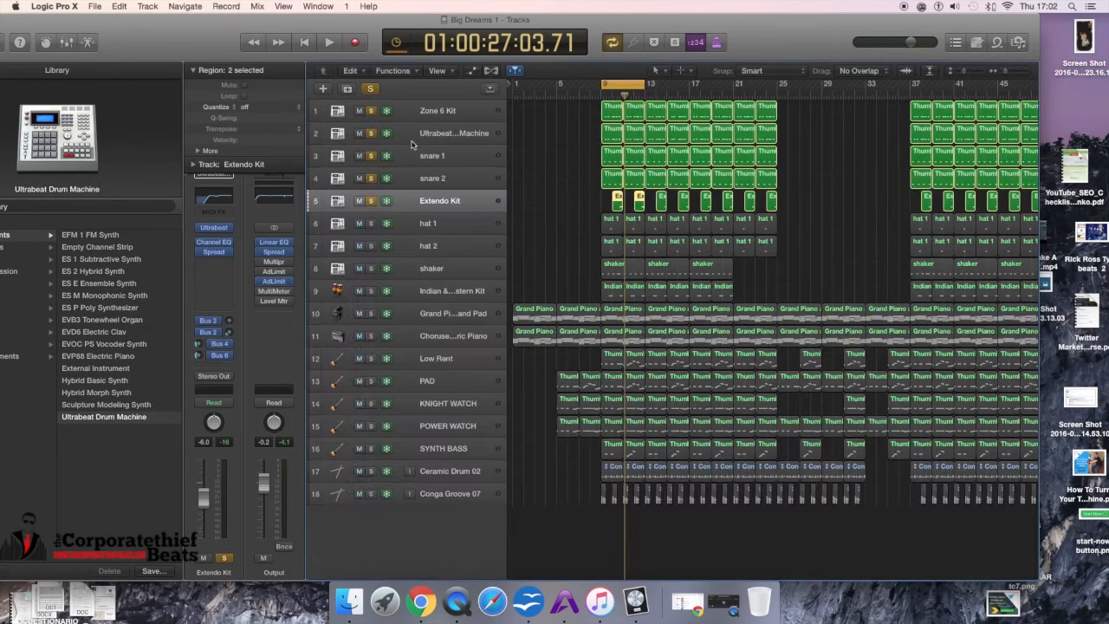
# Step: Unsolo snare 2, snare 1, the Ultrabeat Drum Machine and Zone 6 Kit tracks, then start playback
pyautogui.click(372, 178)
pyautogui.click(373, 157)
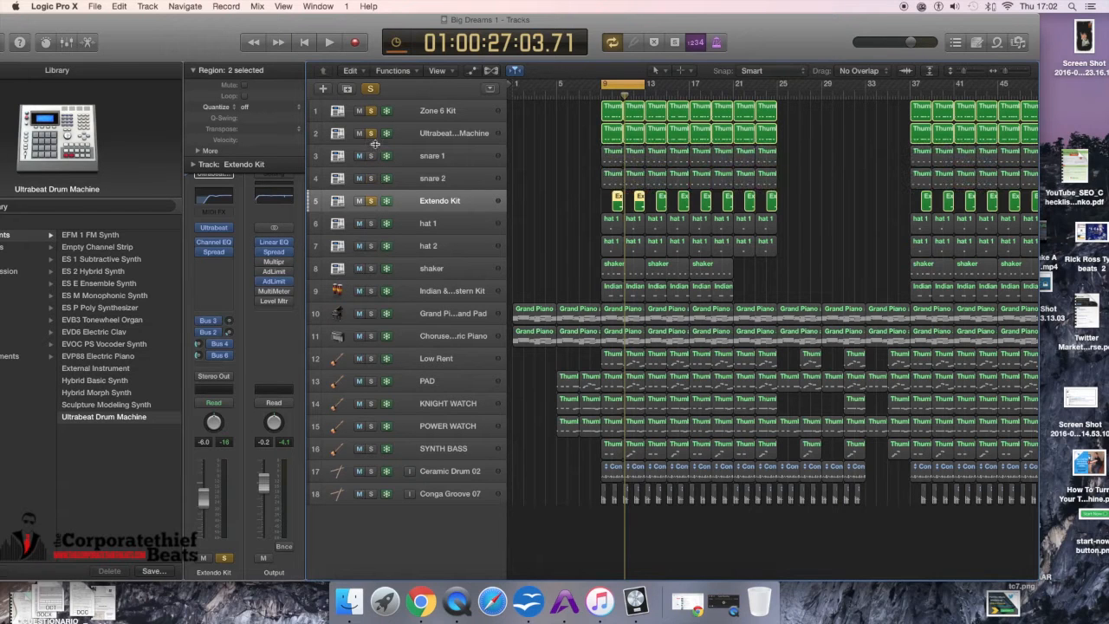
pyautogui.click(372, 134)
pyautogui.click(371, 112)
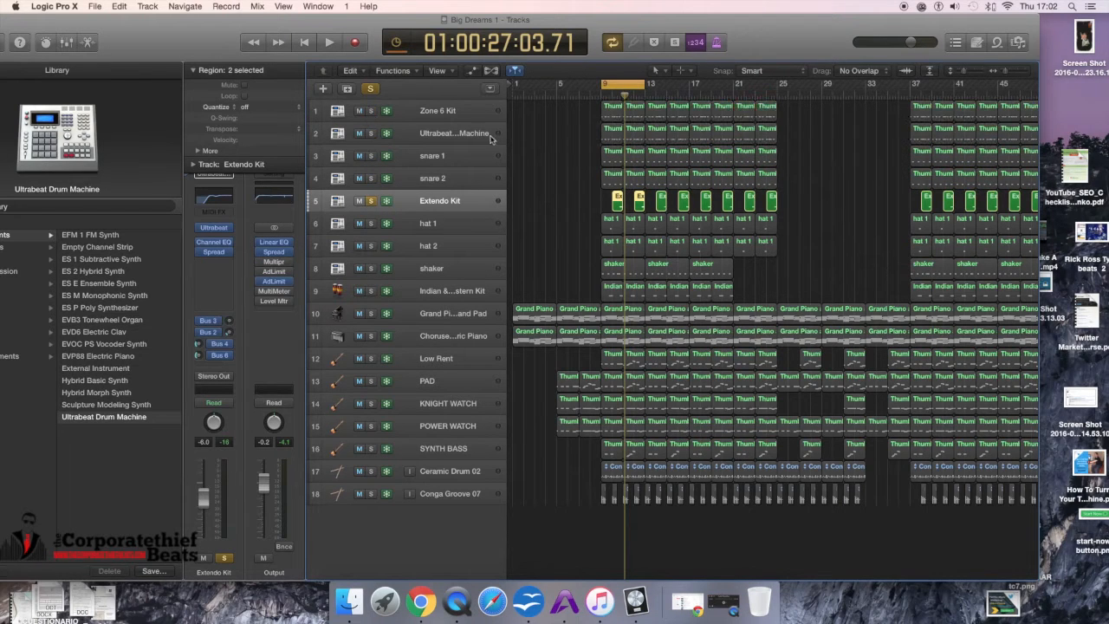
pyautogui.press('space')
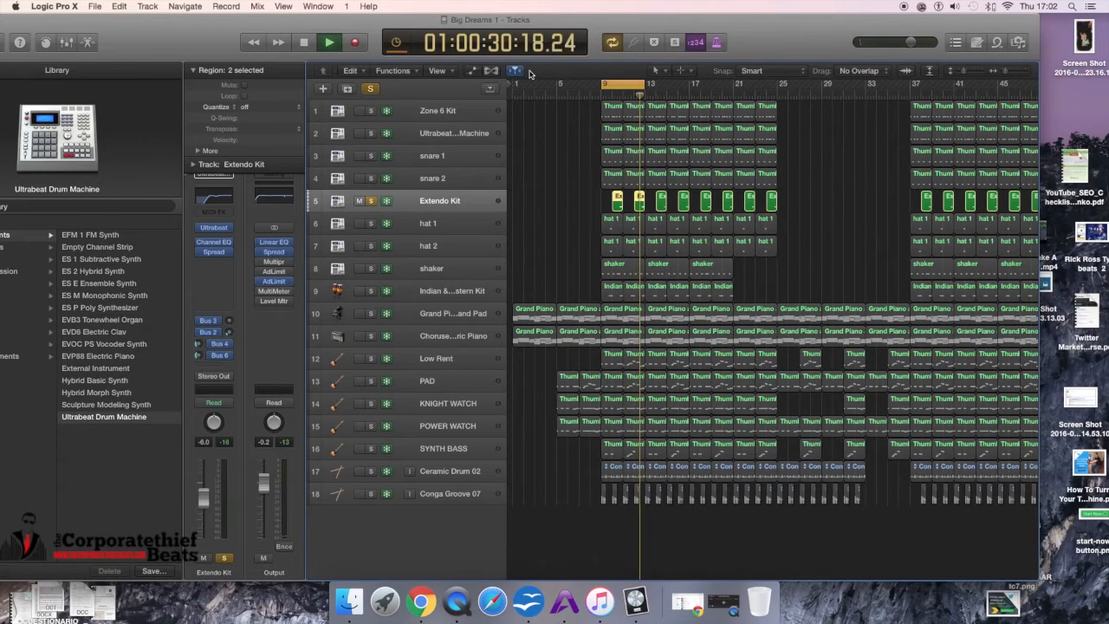
# Step: Solo hat 1 and hat 2, play them, selecting each hat track in turn, and stop playback
pyautogui.click(373, 226)
pyautogui.keyDown('shift'); pyautogui.click(370, 248); pyautogui.keyUp('shift')
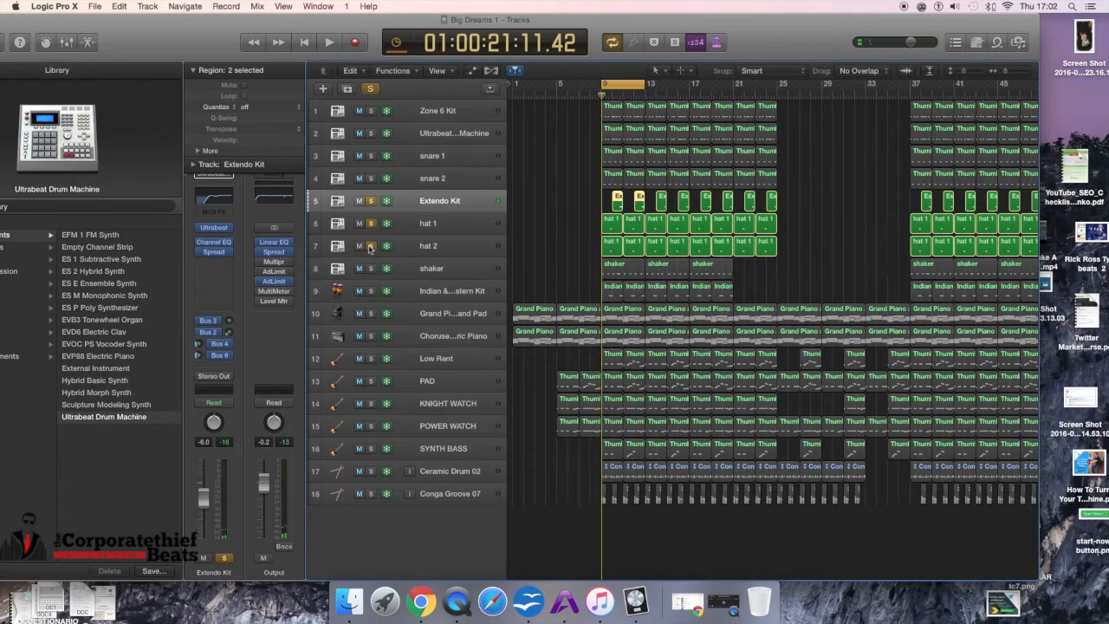
pyautogui.press('space')
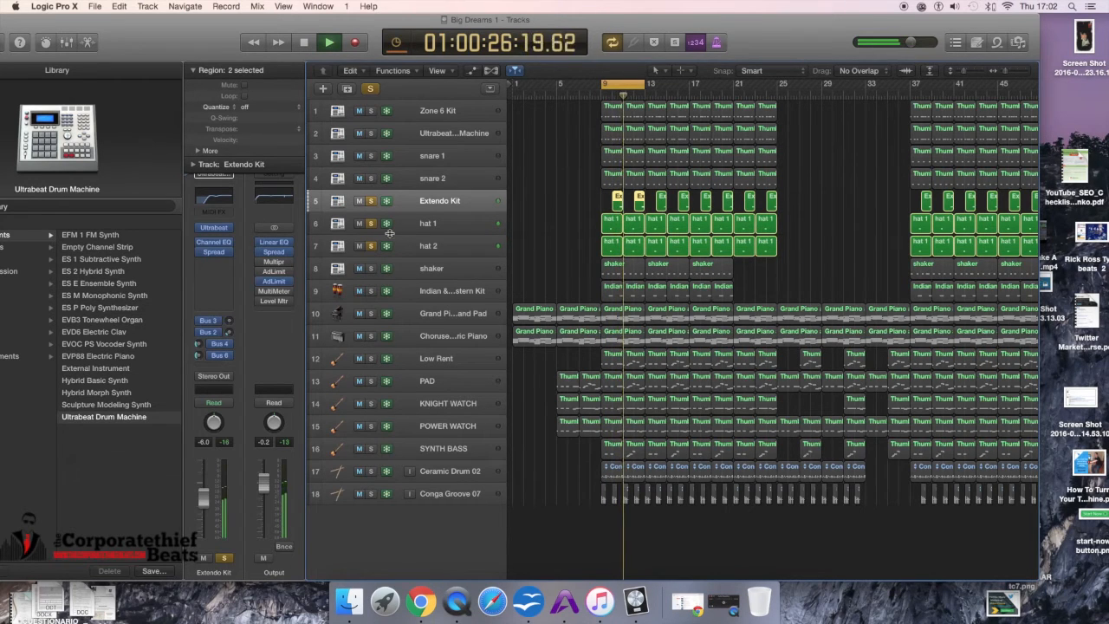
pyautogui.click(407, 227)
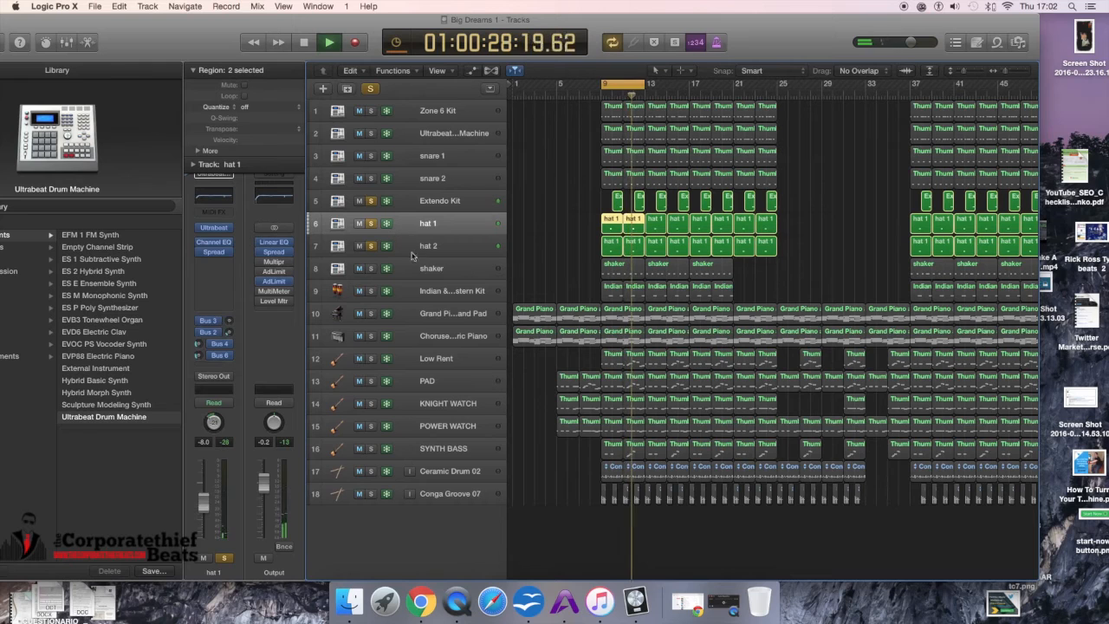
pyautogui.click(416, 249)
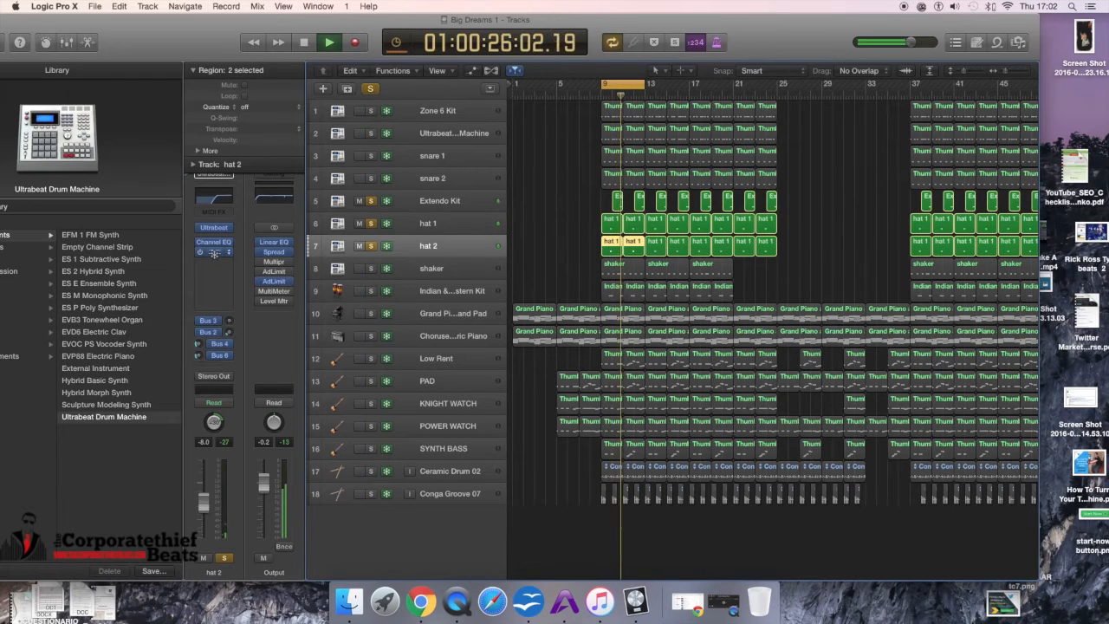
pyautogui.press('space')
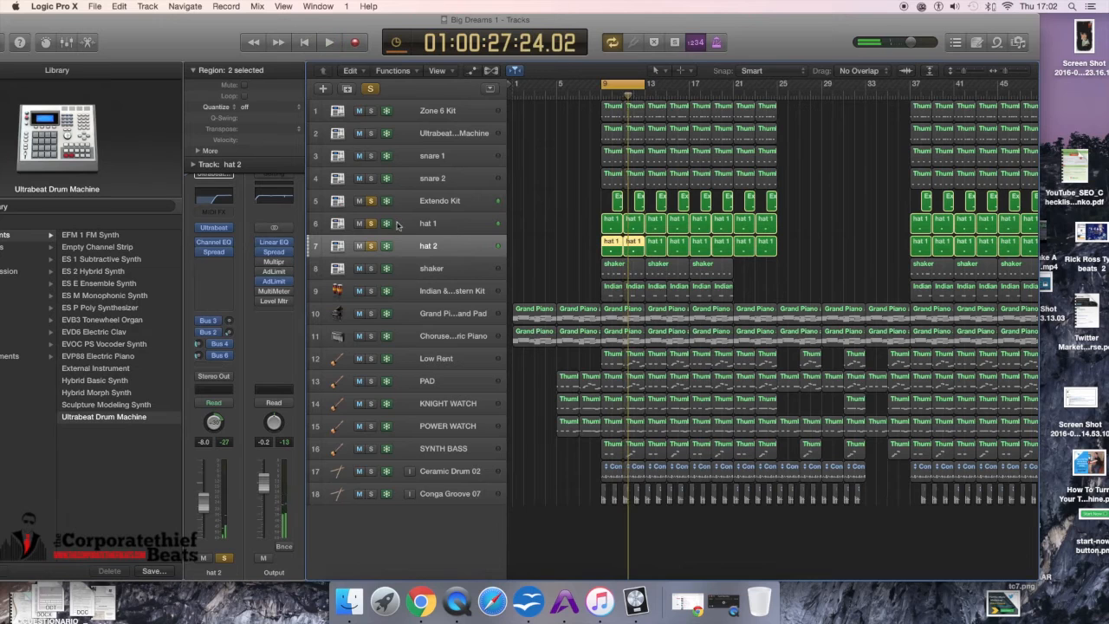
# Step: Solo the shaker track, start playback, and select the shaker track
pyautogui.click(374, 269)
pyautogui.press('space')
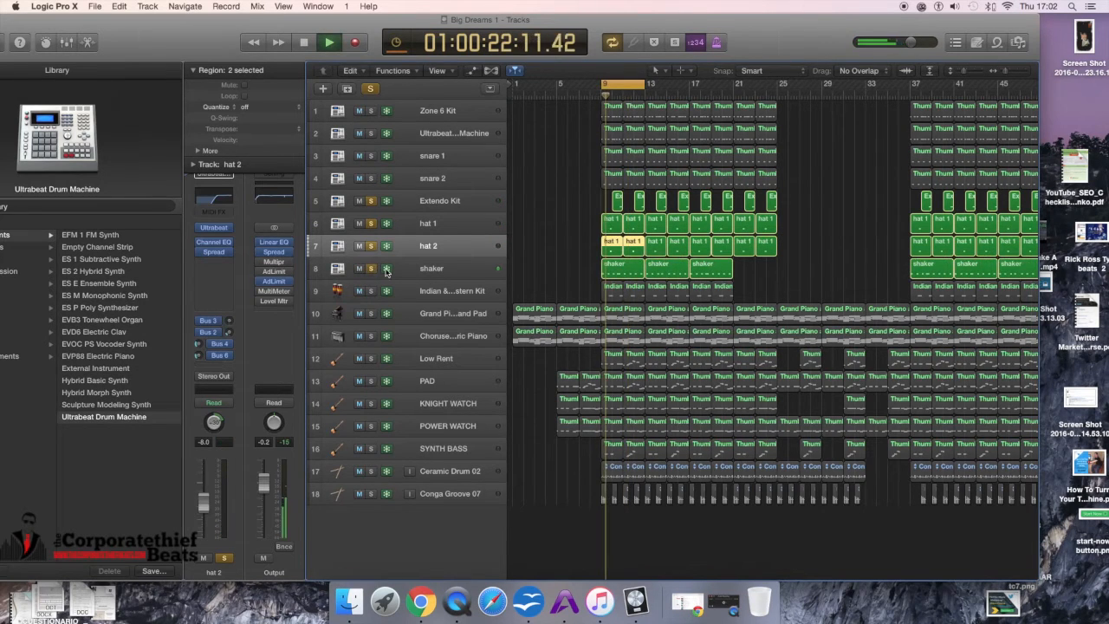
pyautogui.click(408, 270)
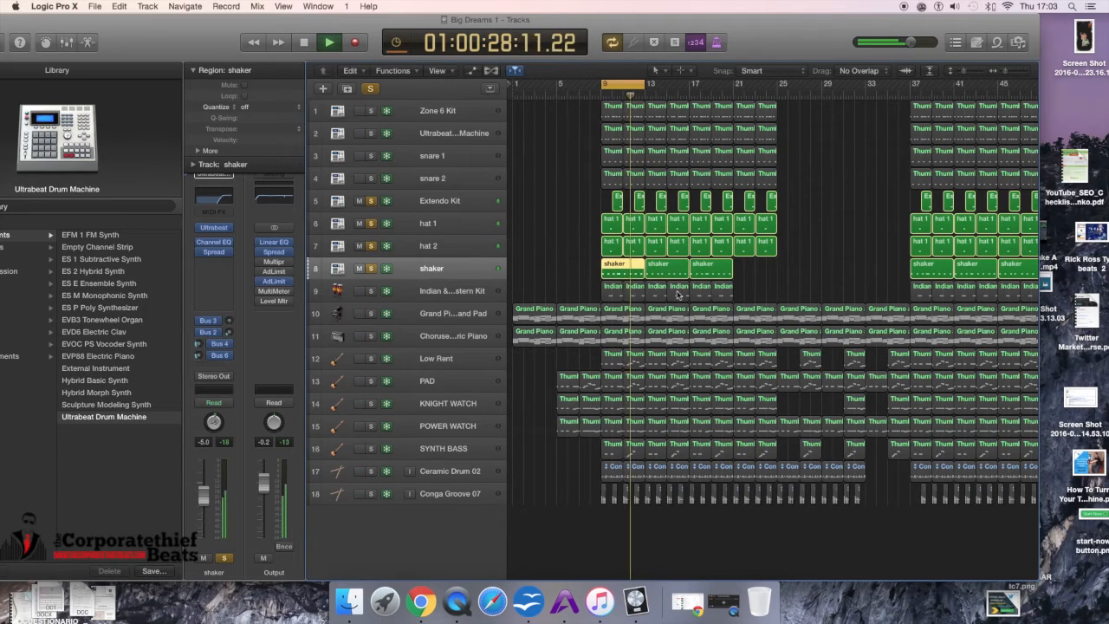
# Step: Select the bar 9 regions of the top eight drum tracks and solo the top four drum tracks again
pyautogui.moveTo(579, 110); pyautogui.dragTo(639, 269)
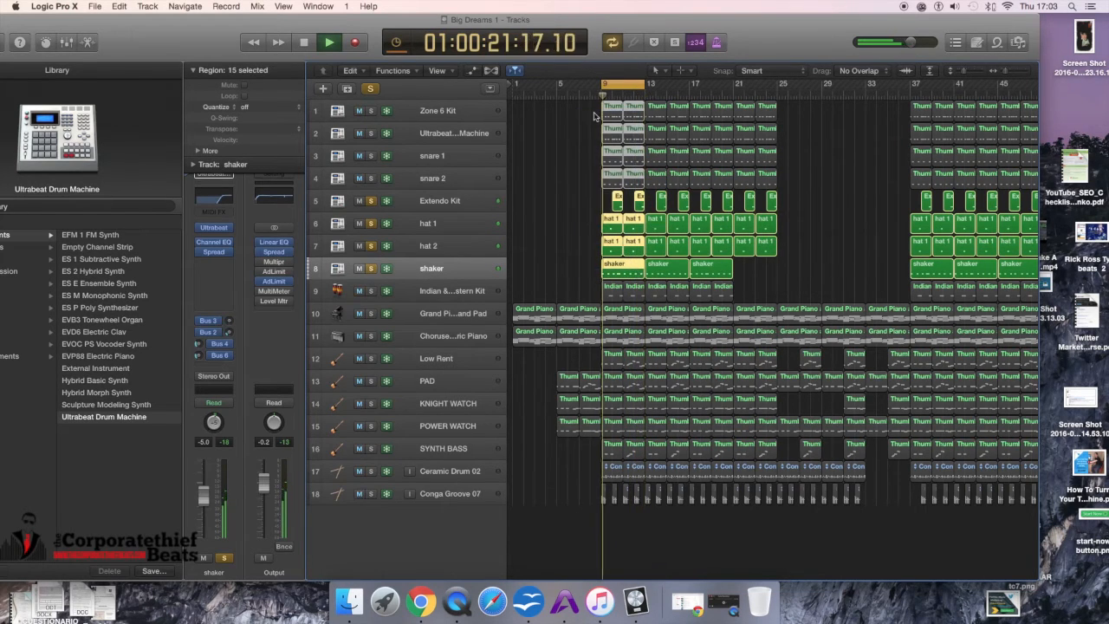
pyautogui.click(371, 110)
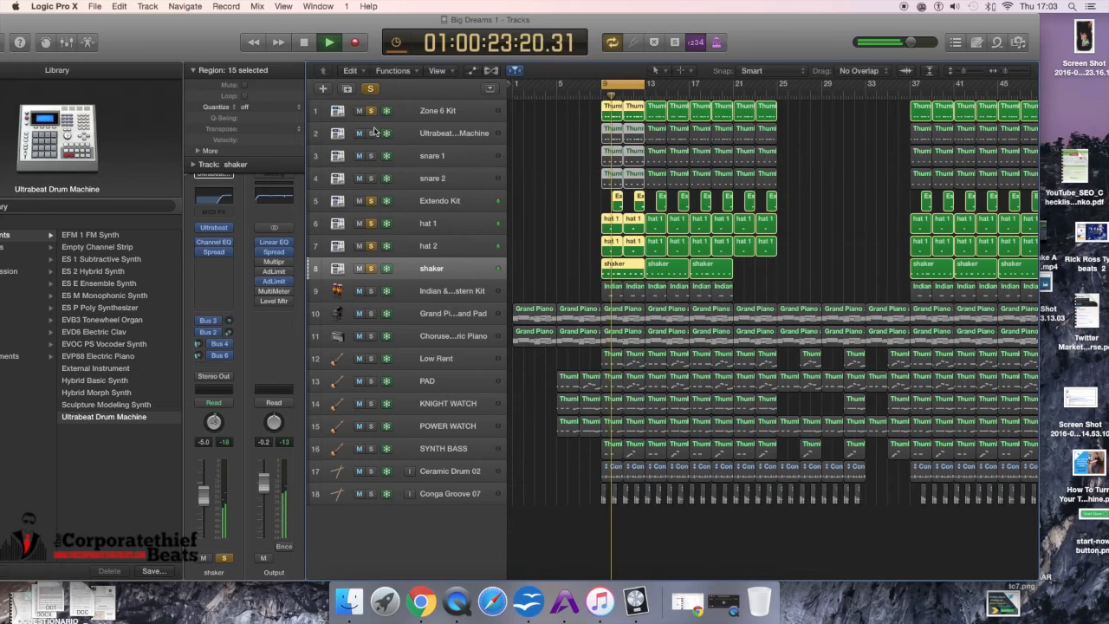
pyautogui.click(371, 133)
pyautogui.click(371, 155)
pyautogui.click(371, 177)
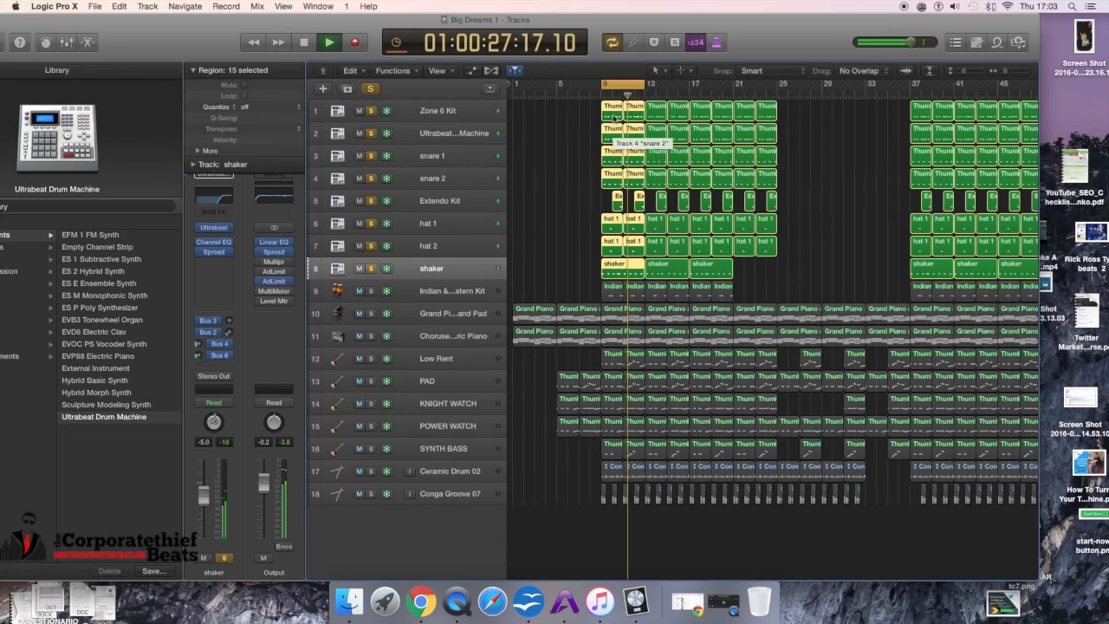
# Step: Open the selected bar 9 regions in the Piano Roll, stop playback, and toggle the Mixer open and closed
pyautogui.doubleClick(630, 174)
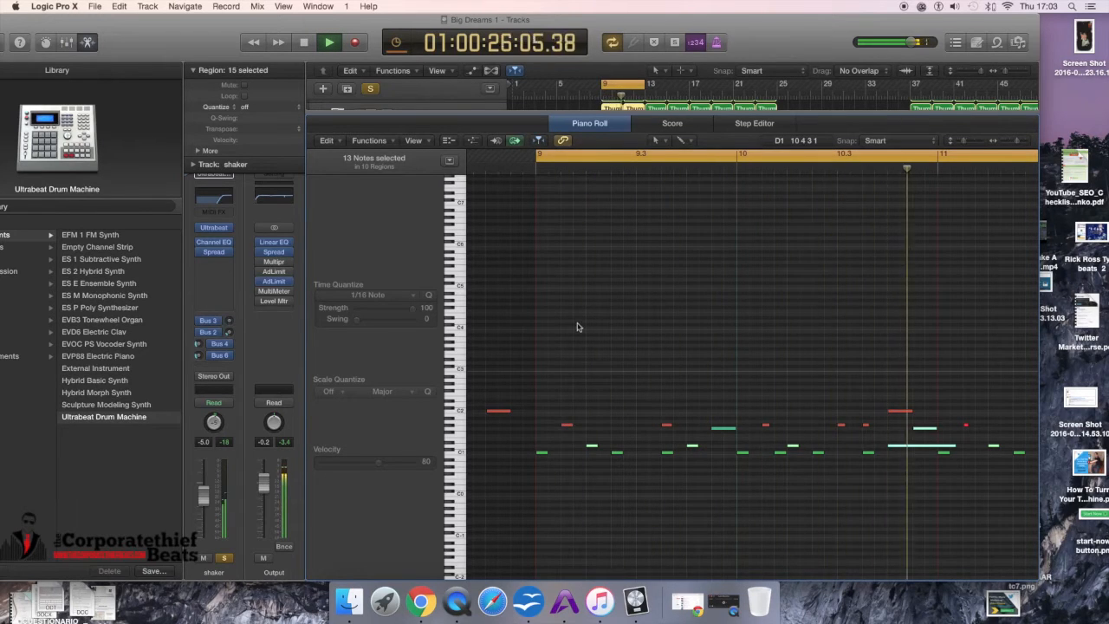
pyautogui.press('space')
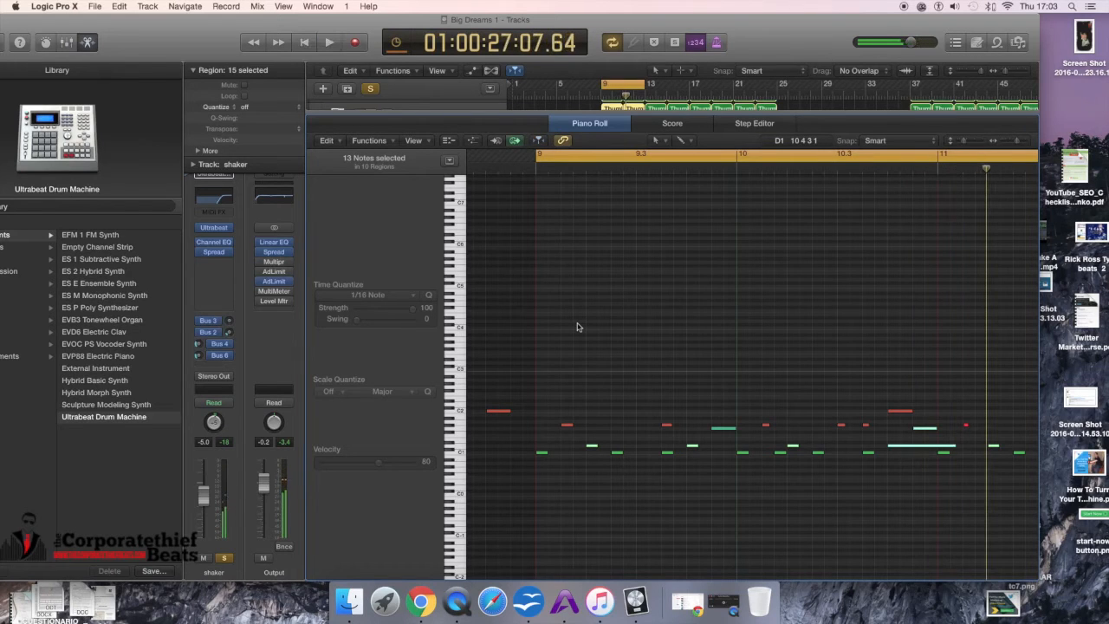
pyautogui.press('x')
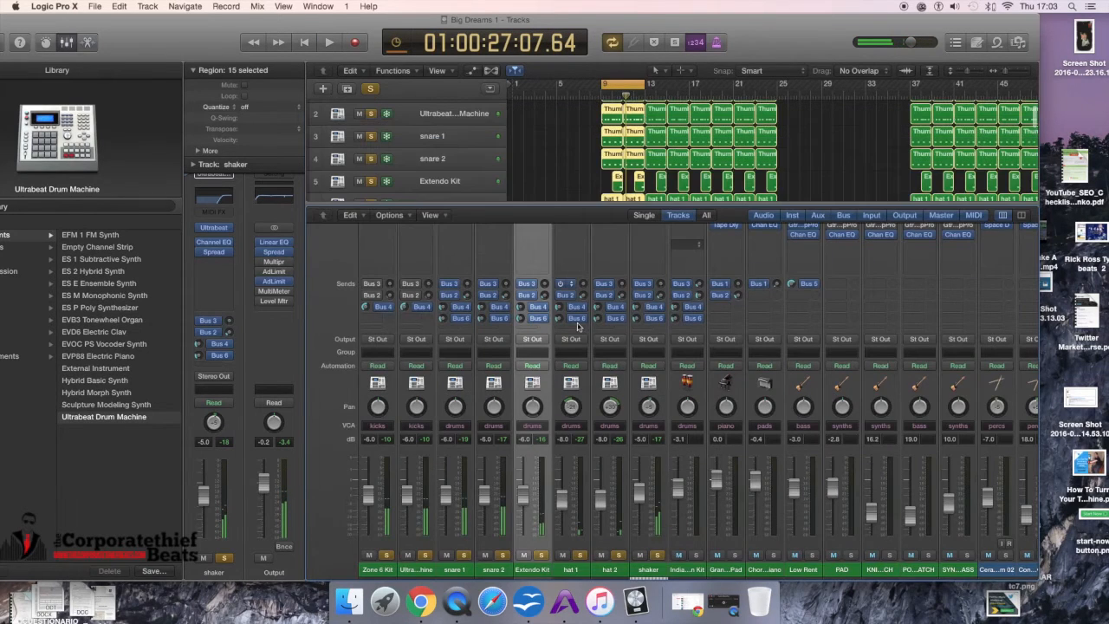
pyautogui.press('x')
pyautogui.press('x')
pyautogui.press('x')
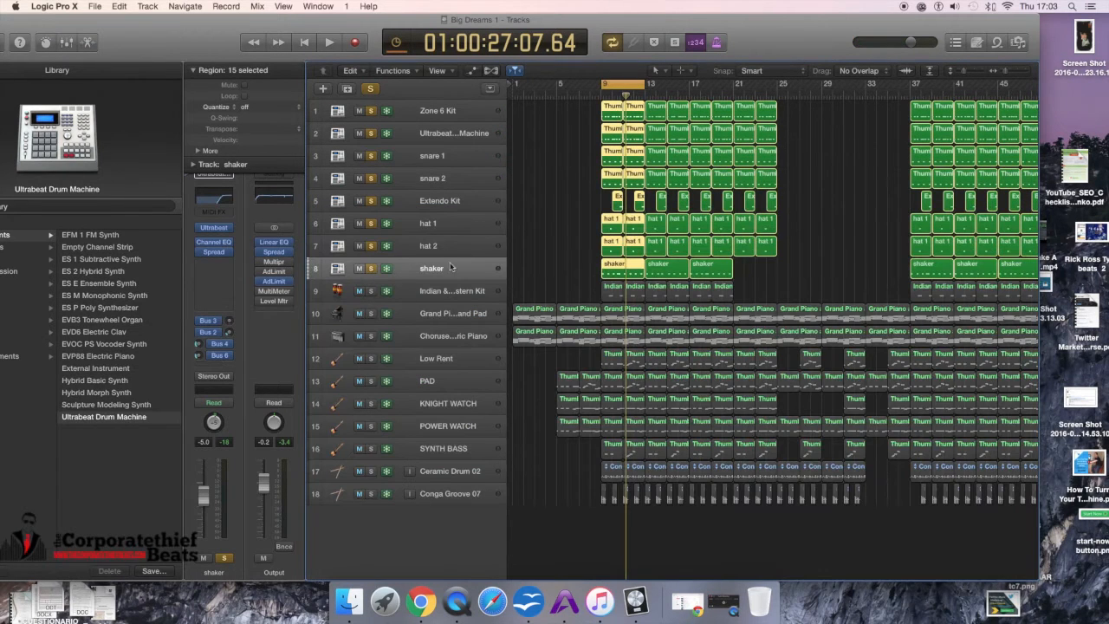
# Step: Solo the Indian & Middle Eastern Kit track, play it, select the track, and stop playback
pyautogui.click(372, 292)
pyautogui.press('space')
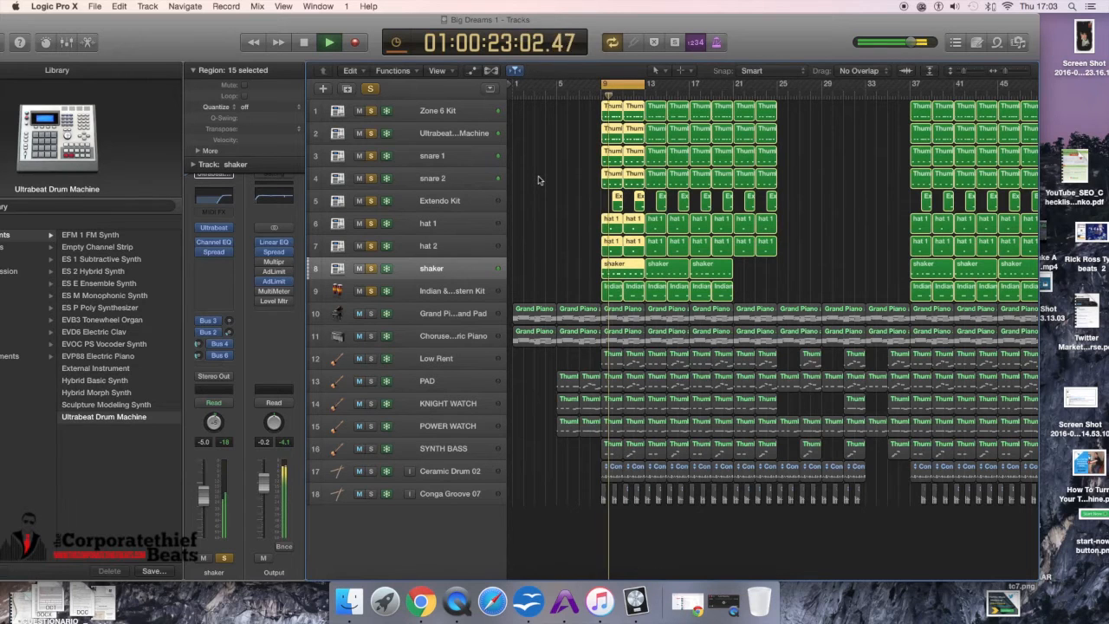
pyautogui.click(461, 293)
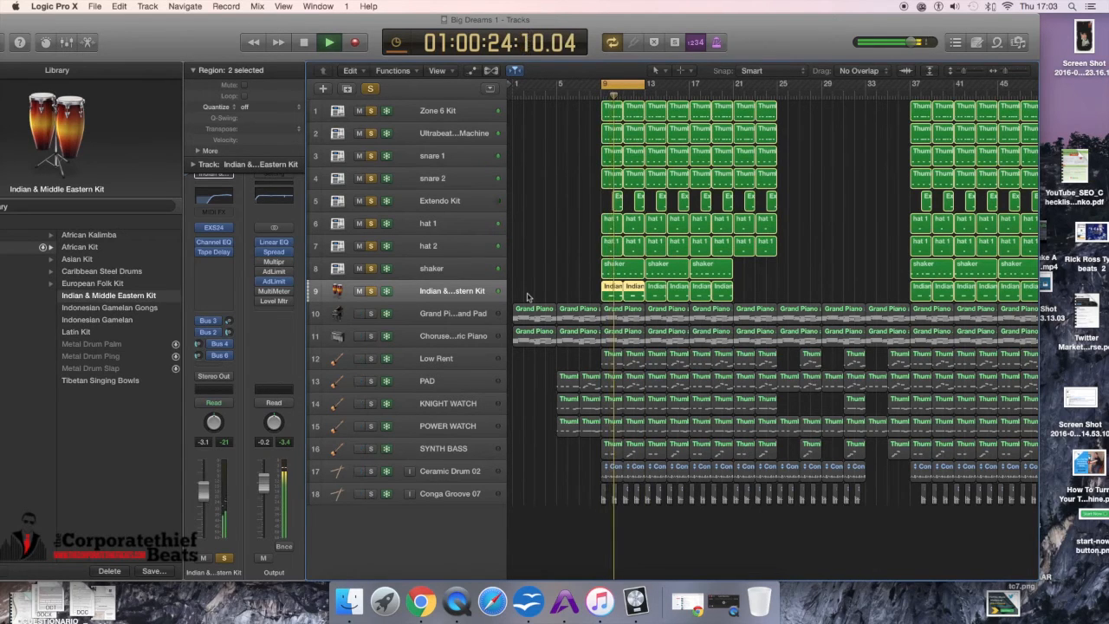
pyautogui.press('space')
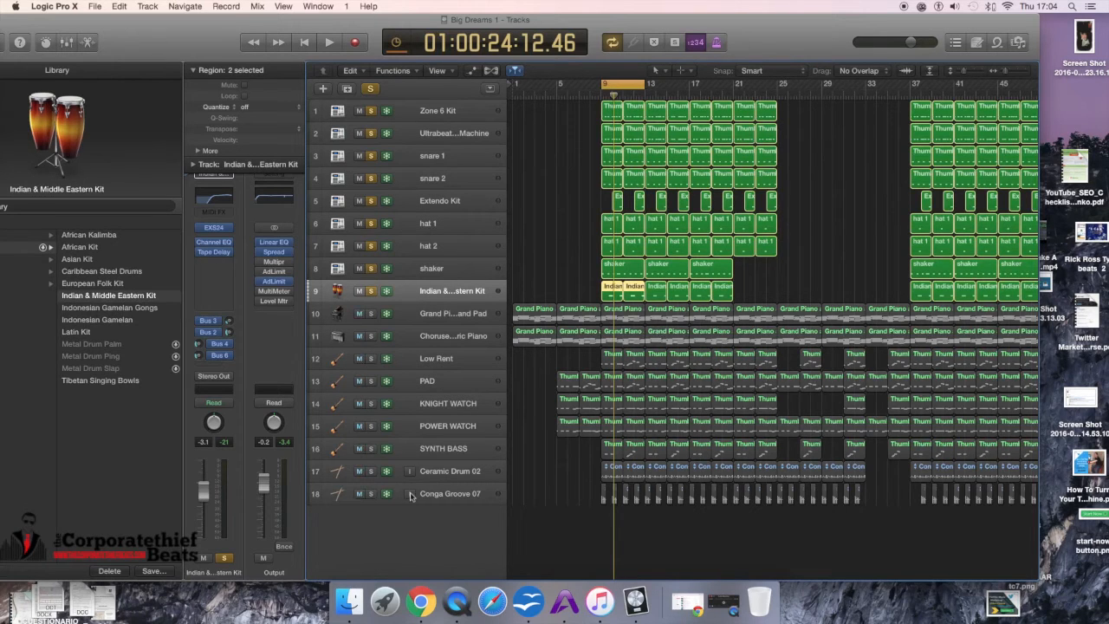
# Step: Solo the Conga Groove 07 and Ceramic Drum 02 tracks, then start and stop playback
pyautogui.click(371, 494)
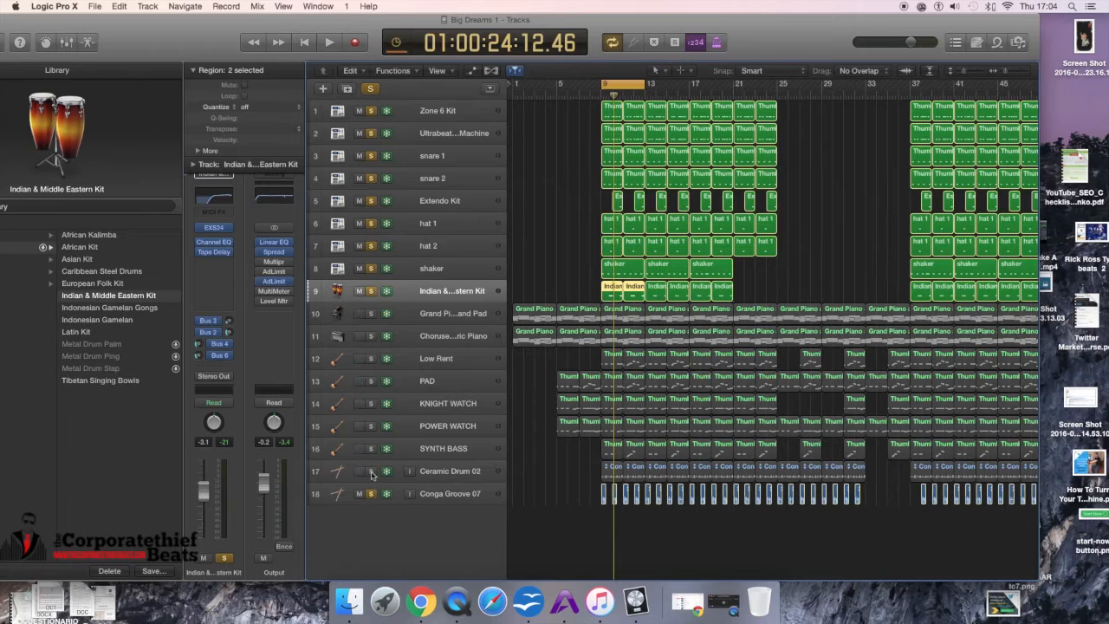
pyautogui.click(371, 471)
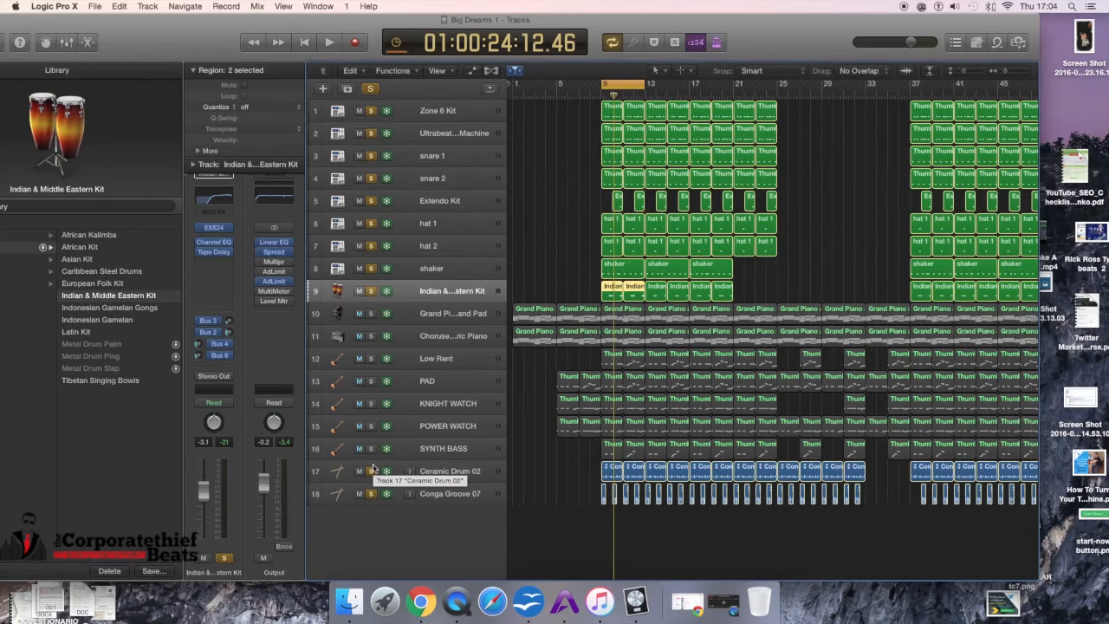
pyautogui.press('space')
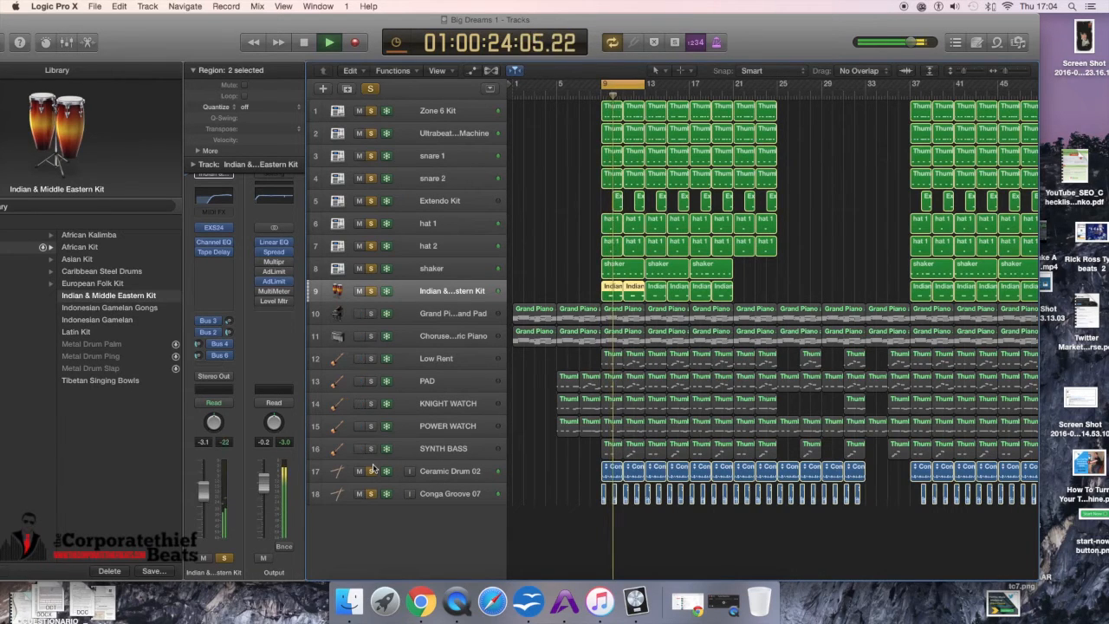
pyautogui.press('space')
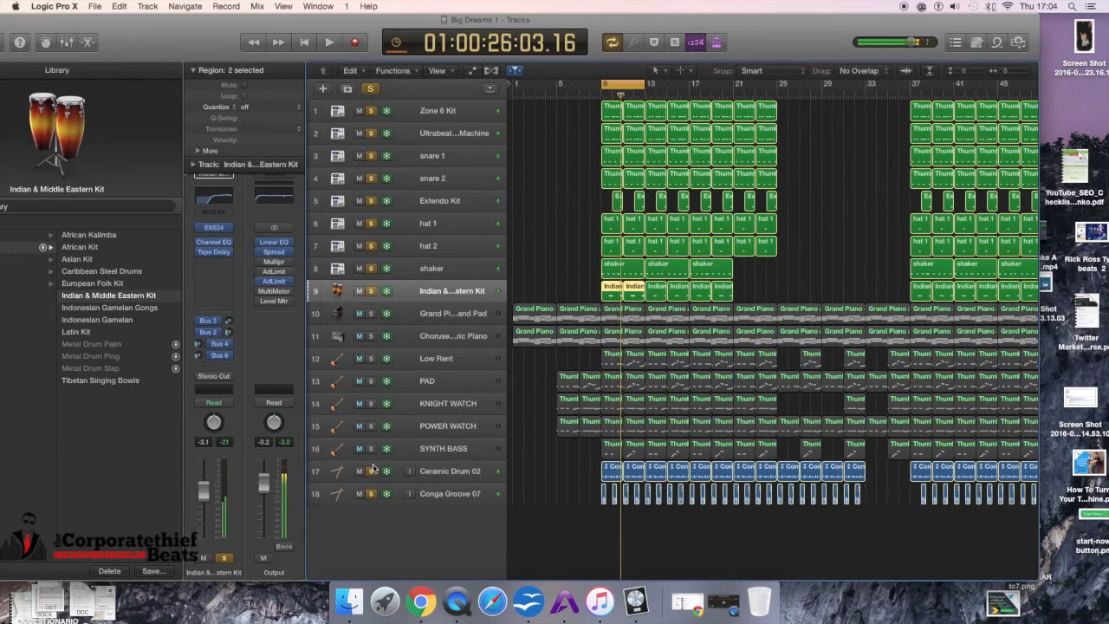
# Step: Leave only Conga Groove 07 and Ceramic Drum 02 soloed, start playback, and select the Ceramic Drum 02 track
pyautogui.click(372, 471)
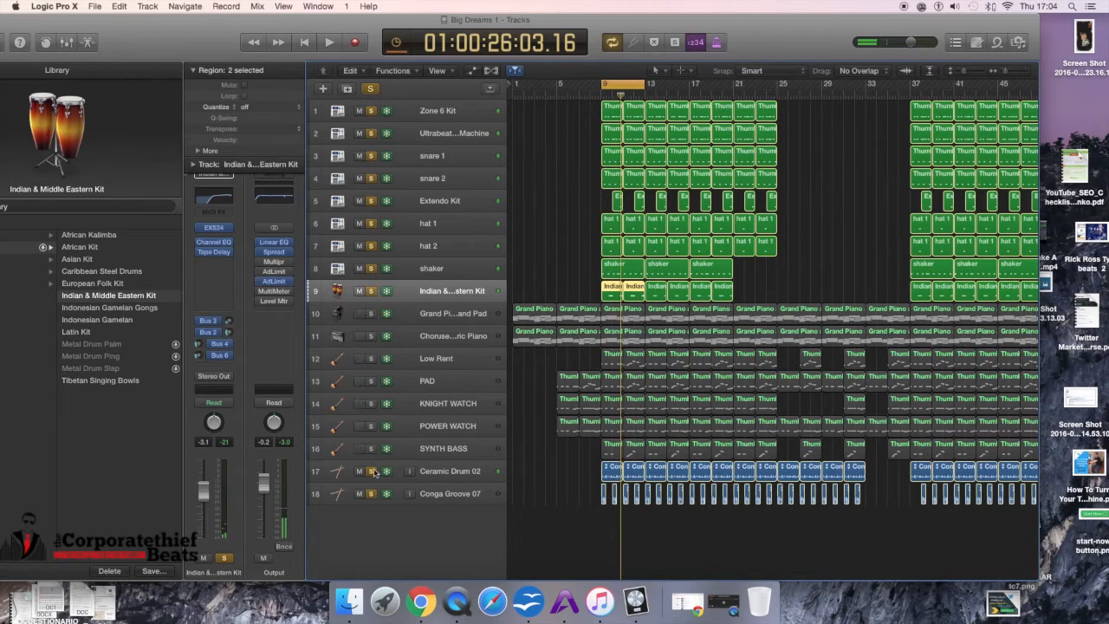
pyautogui.click(371, 292)
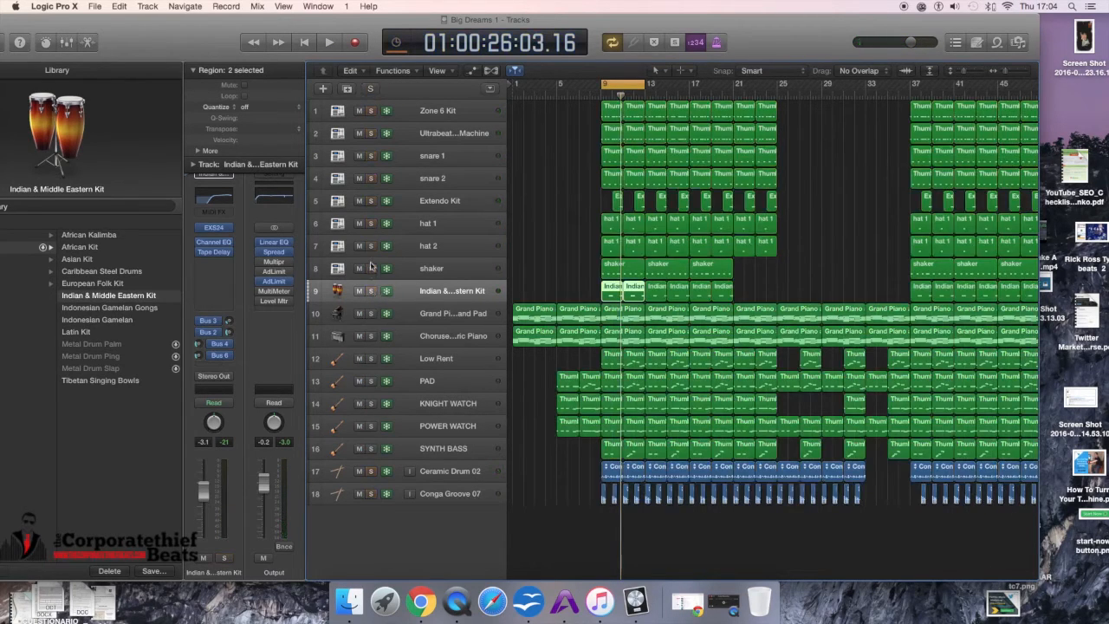
pyautogui.click(373, 494)
pyautogui.click(373, 472)
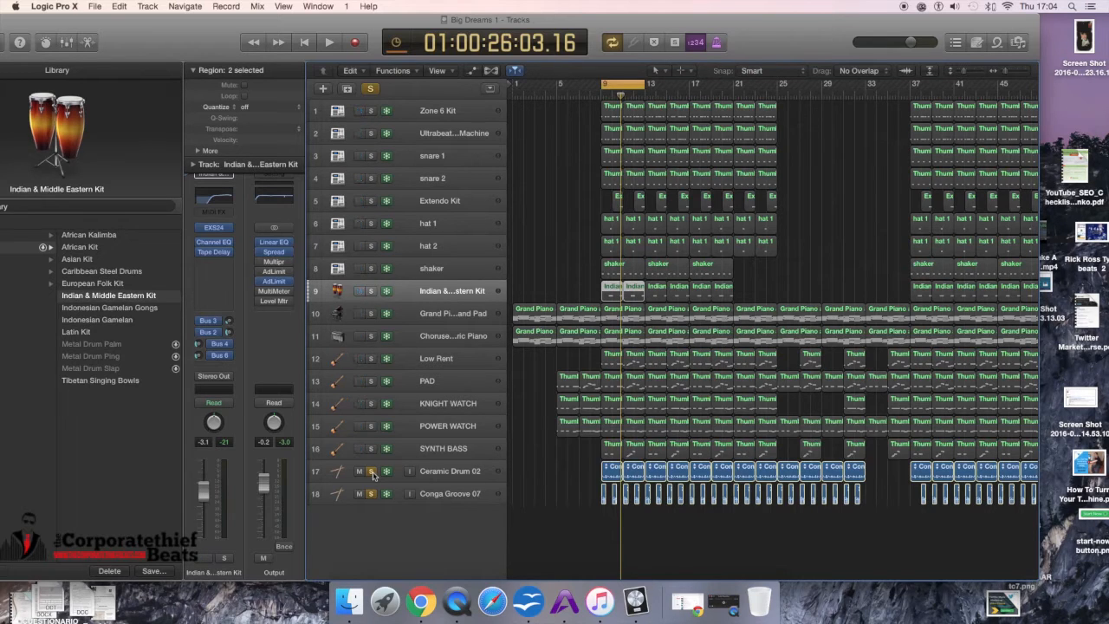
pyautogui.press('space')
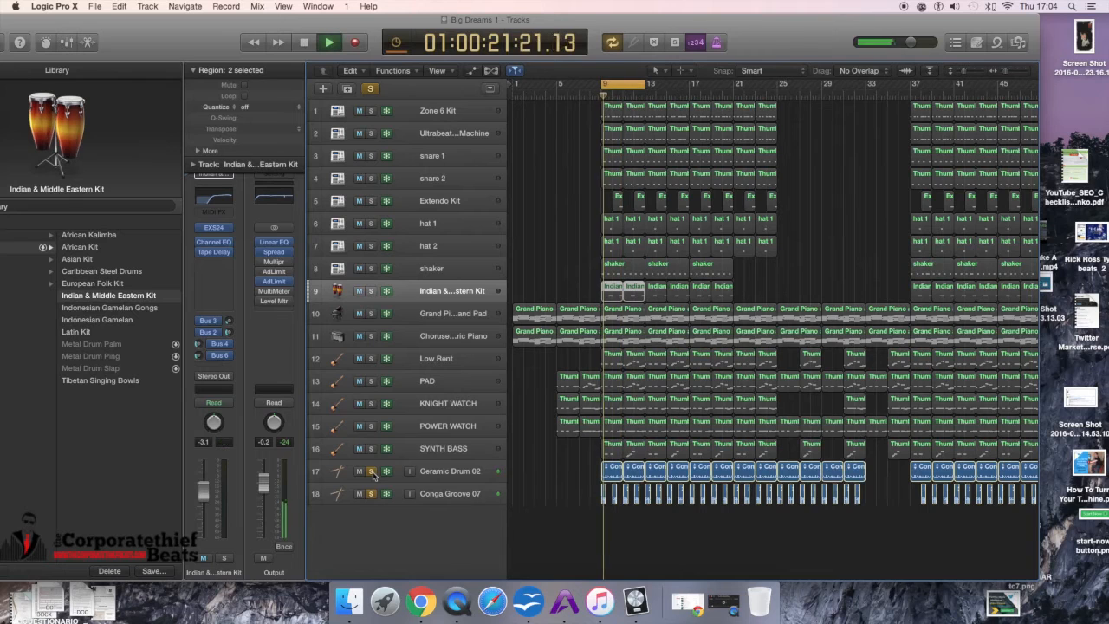
pyautogui.click(438, 474)
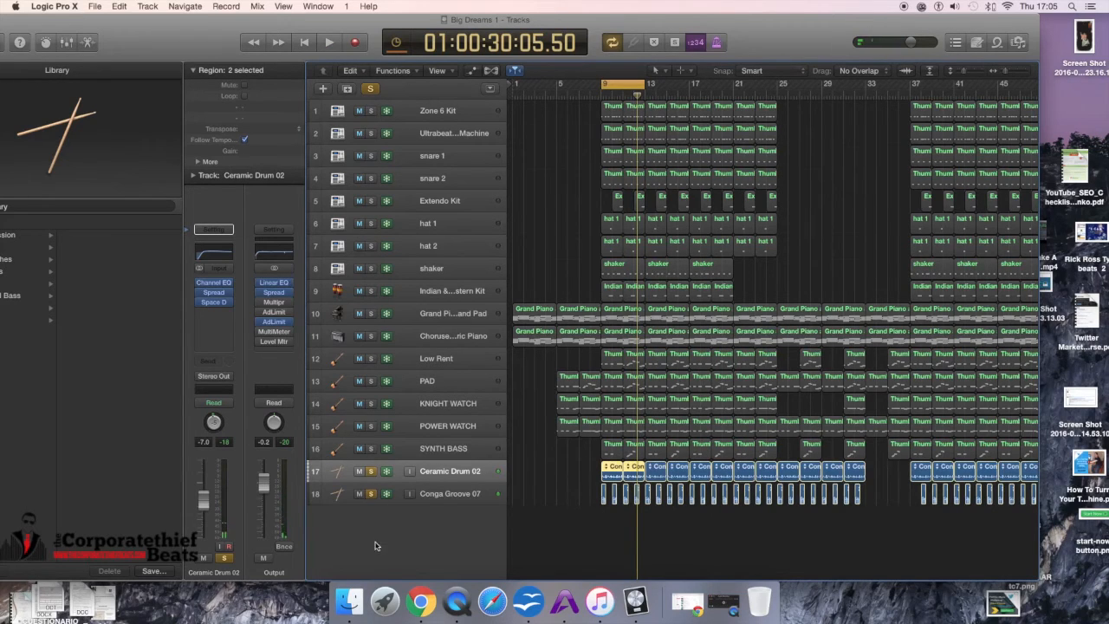
# Step: Solo all nine drum tracks from Zone 6 Kit down to the Indian & Middle Eastern Kit
pyautogui.click(370, 111)
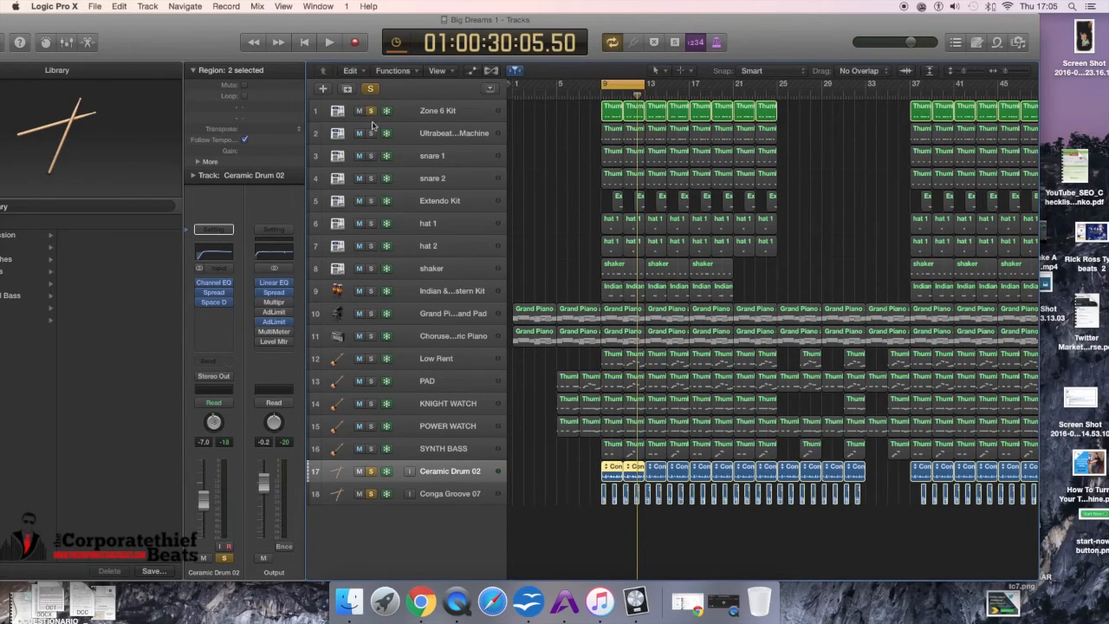
pyautogui.click(370, 133)
pyautogui.click(370, 156)
pyautogui.click(370, 178)
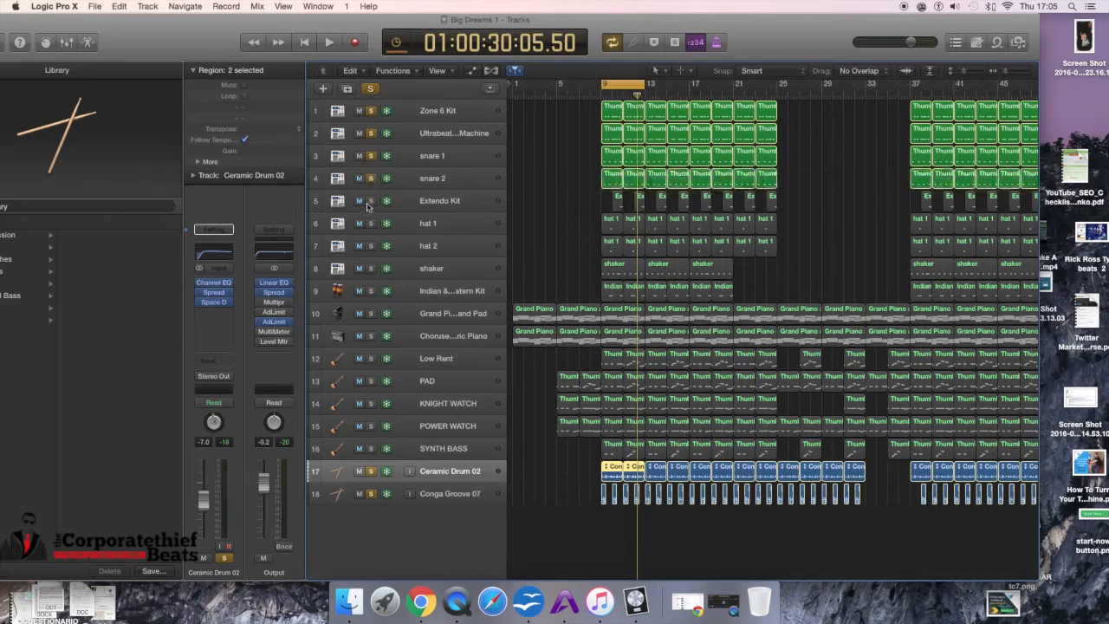
pyautogui.click(370, 201)
pyautogui.click(370, 224)
pyautogui.click(370, 246)
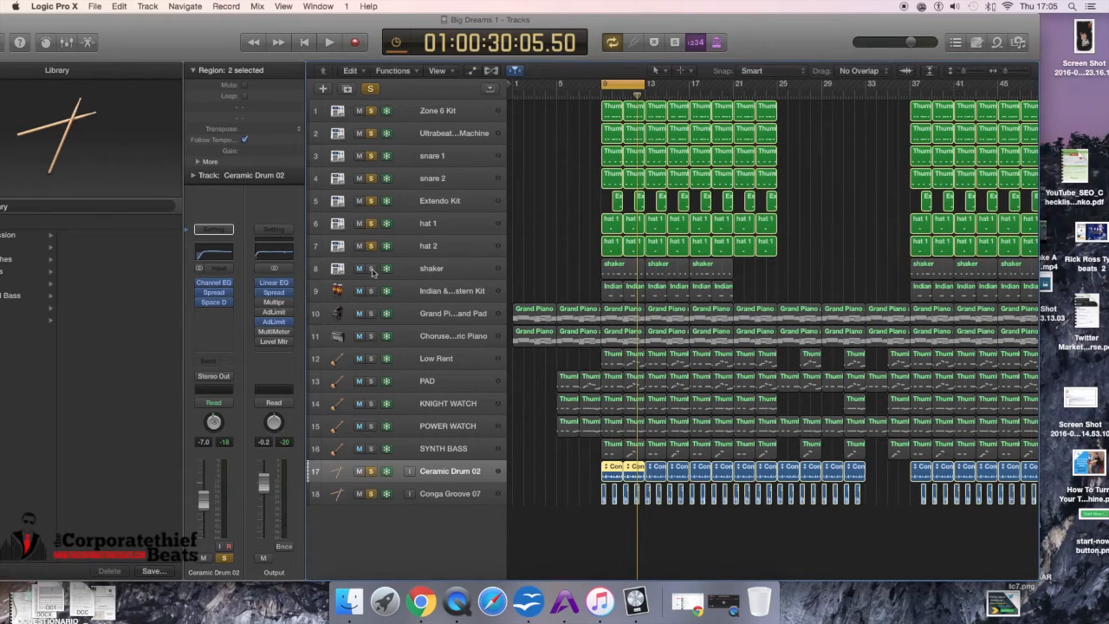
pyautogui.click(371, 269)
pyautogui.click(371, 291)
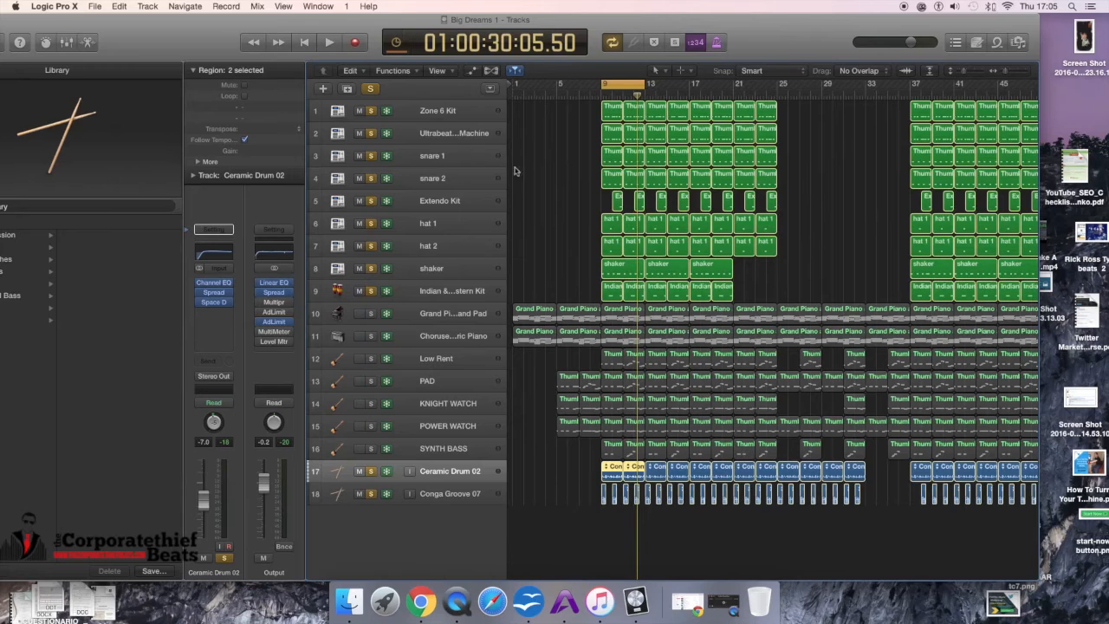
# Step: Move the playhead to bar 9 and play and stop the soloed drums twice
pyautogui.click(598, 80)
pyautogui.press('space')
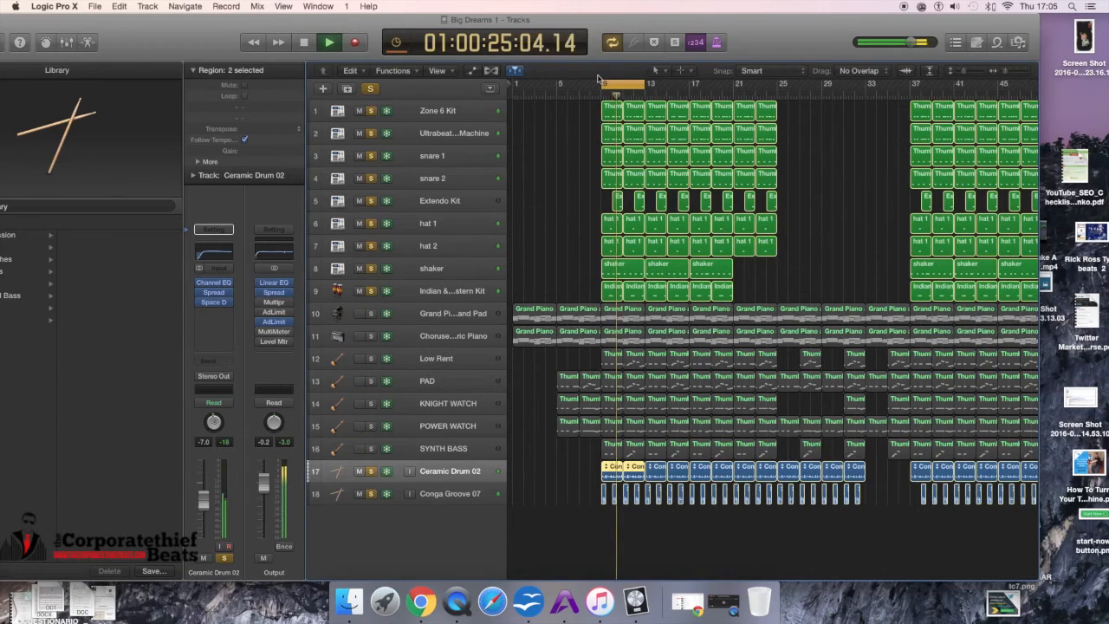
pyautogui.press('space')
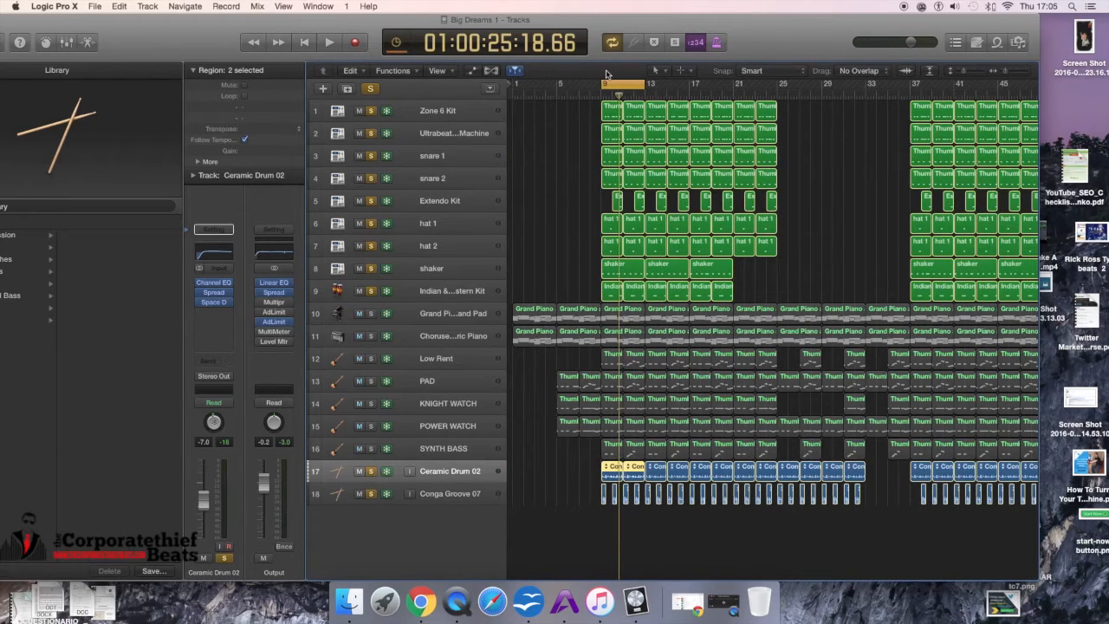
pyautogui.press('space')
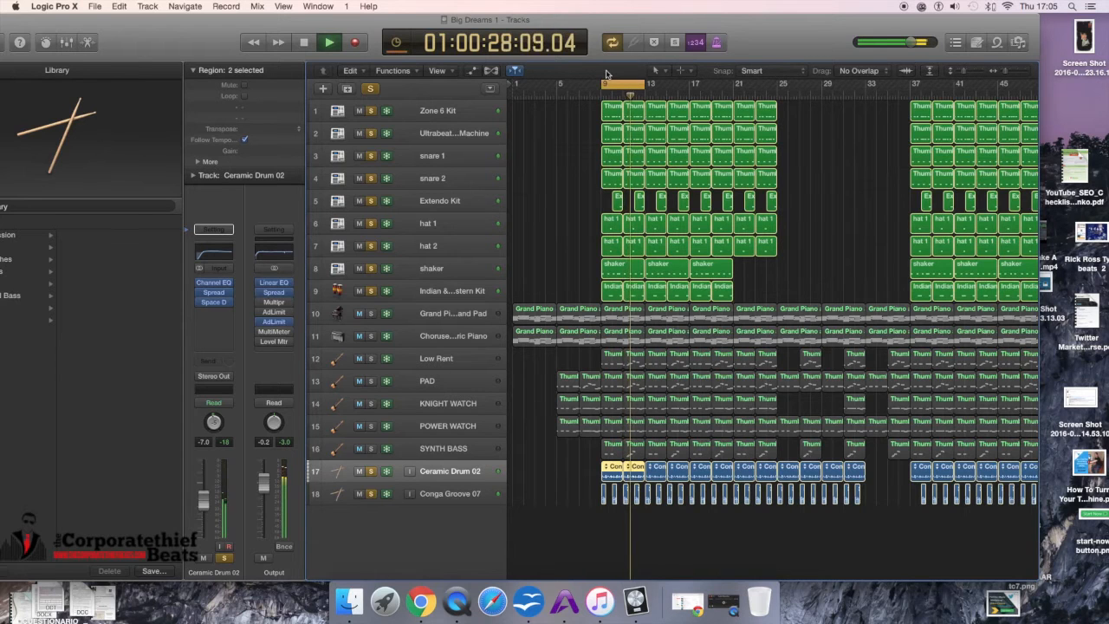
pyautogui.press('space')
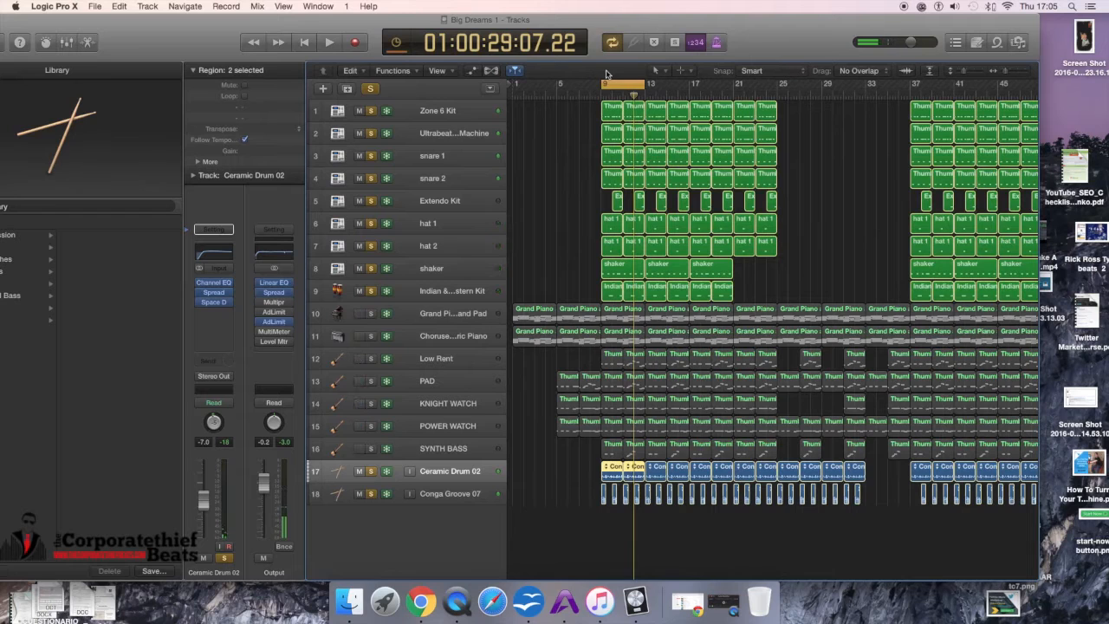
# Step: Add the Grand Piano, Chorused Piano, KNIGHT WATCH, POWER WATCH and SYNTH BASS tracks to the solo, then play and stop
pyautogui.click(371, 315)
pyautogui.click(371, 336)
pyautogui.click(371, 359)
pyautogui.click(374, 360)
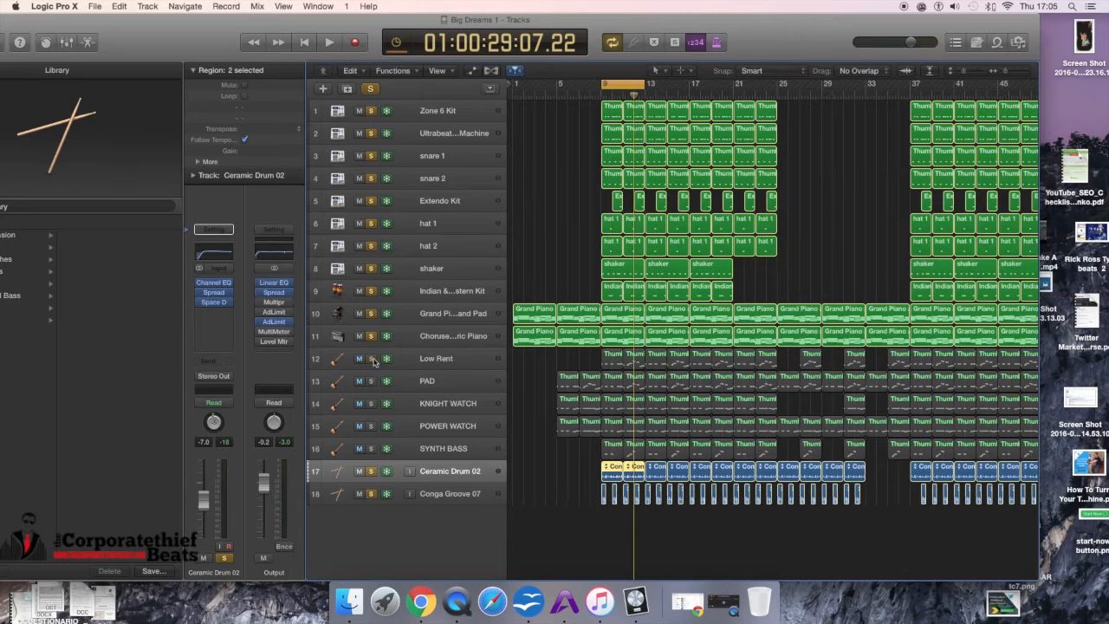
pyautogui.click(374, 408)
pyautogui.click(374, 426)
pyautogui.click(372, 449)
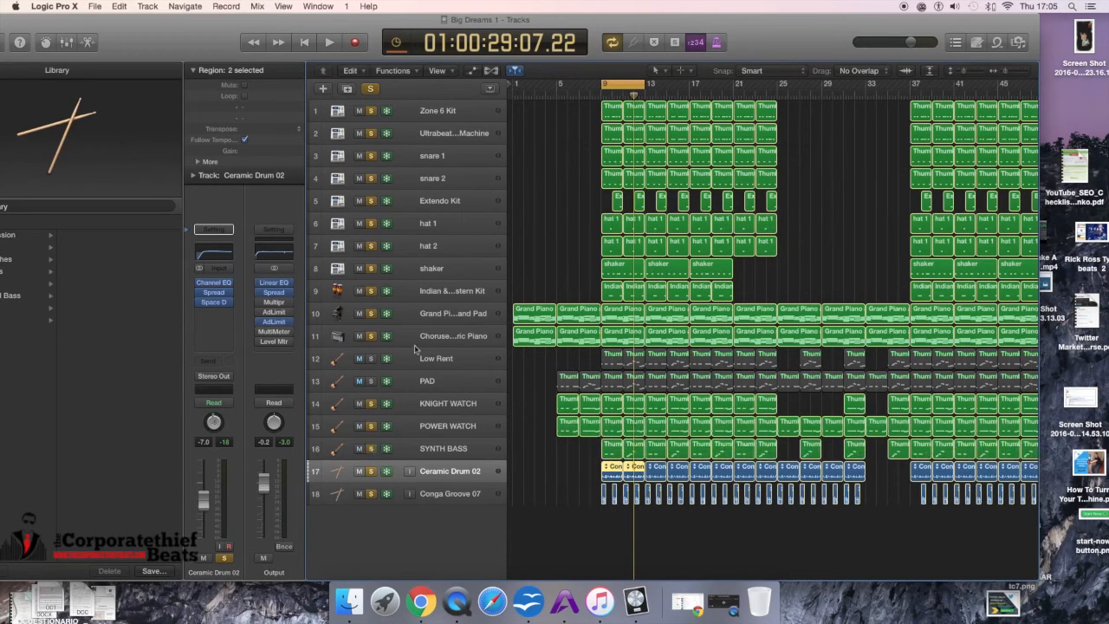
pyautogui.press('space')
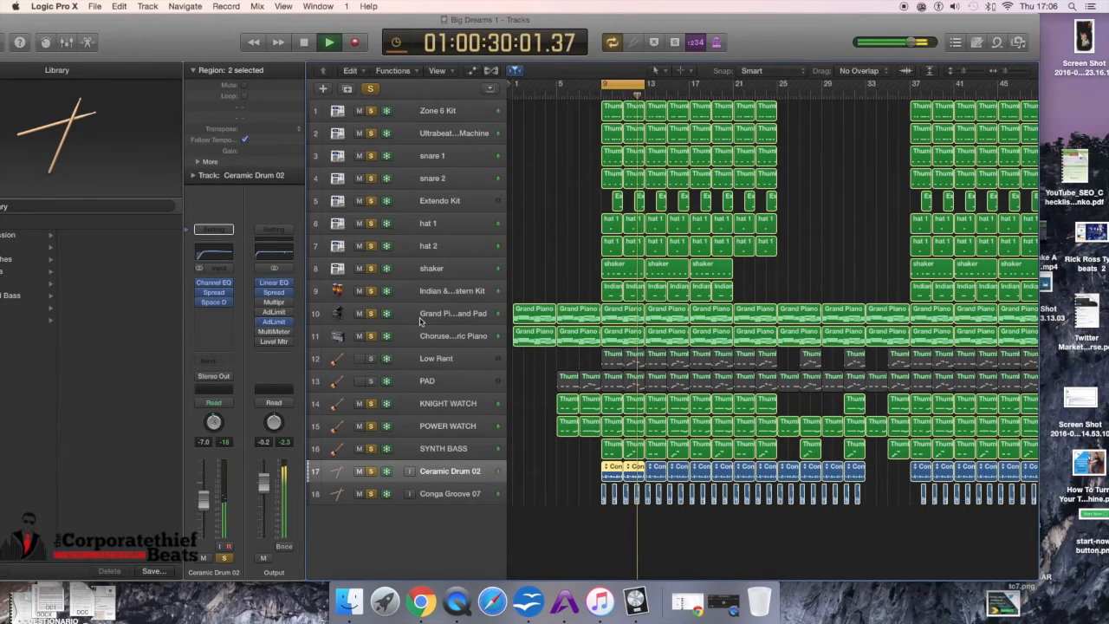
pyautogui.press('space')
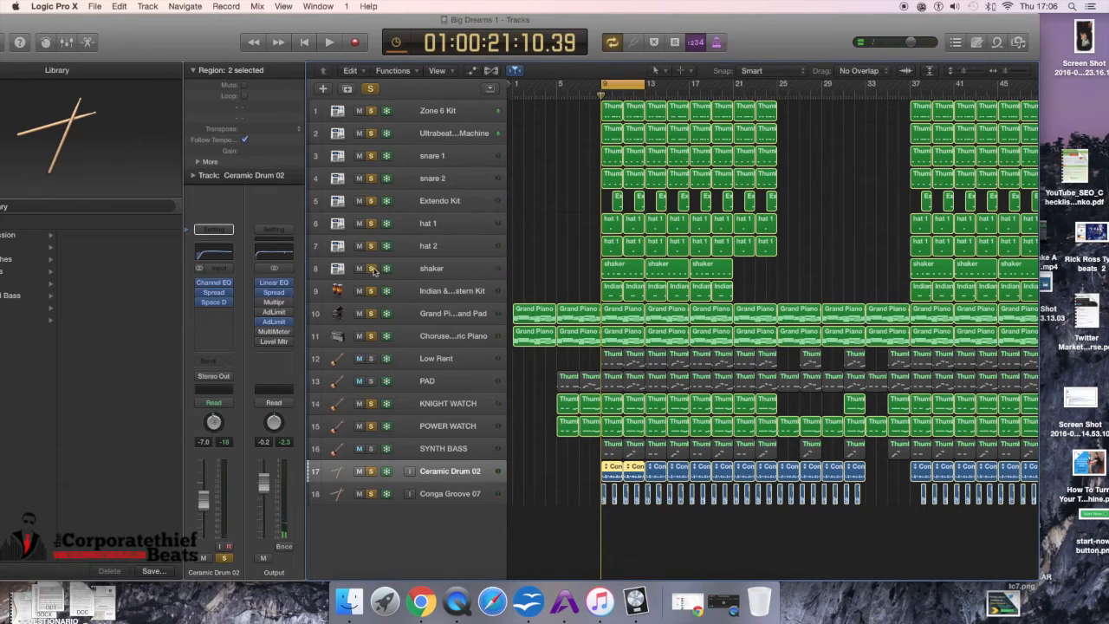
# Step: Unsolo the piano, KNIGHT WATCH and POWER WATCH tracks
pyautogui.click(372, 293)
pyautogui.click(371, 293)
pyautogui.click(371, 316)
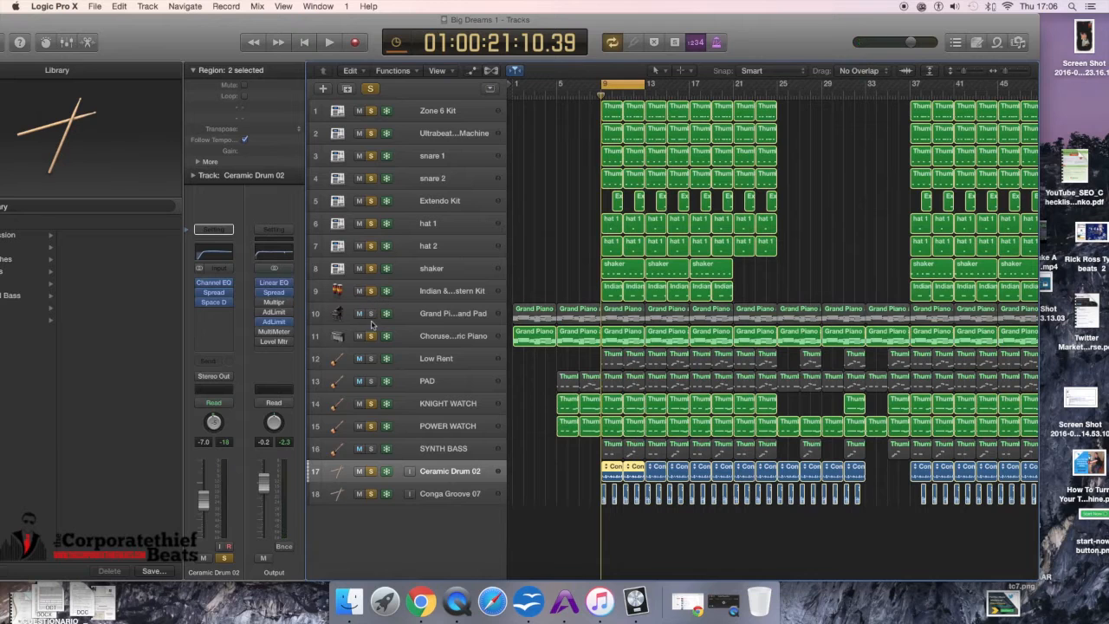
pyautogui.click(371, 337)
pyautogui.click(372, 404)
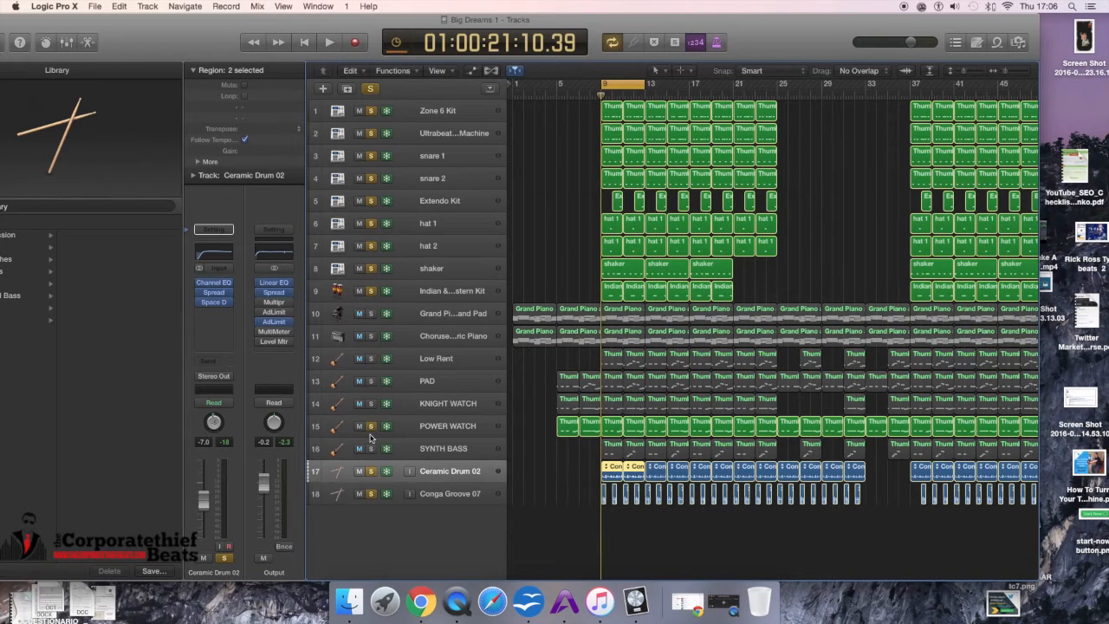
pyautogui.click(371, 429)
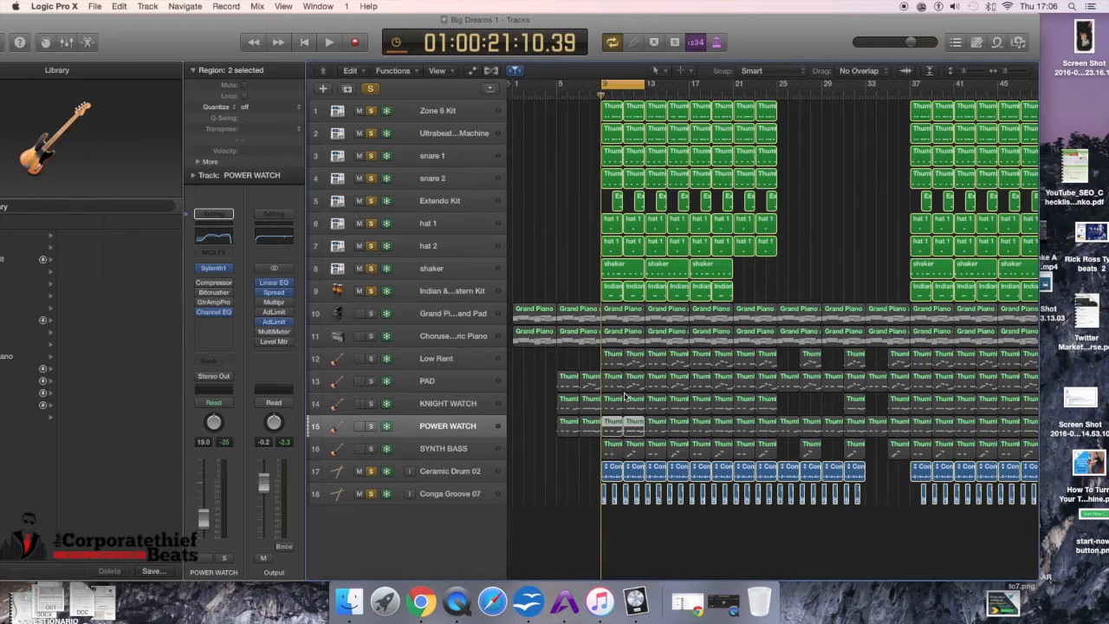
# Step: Select the early regions on the PAD, KNIGHT WATCH and POWER WATCH tracks and solo the Low Rent and PAD tracks
pyautogui.moveTo(534, 374); pyautogui.dragTo(588, 441)
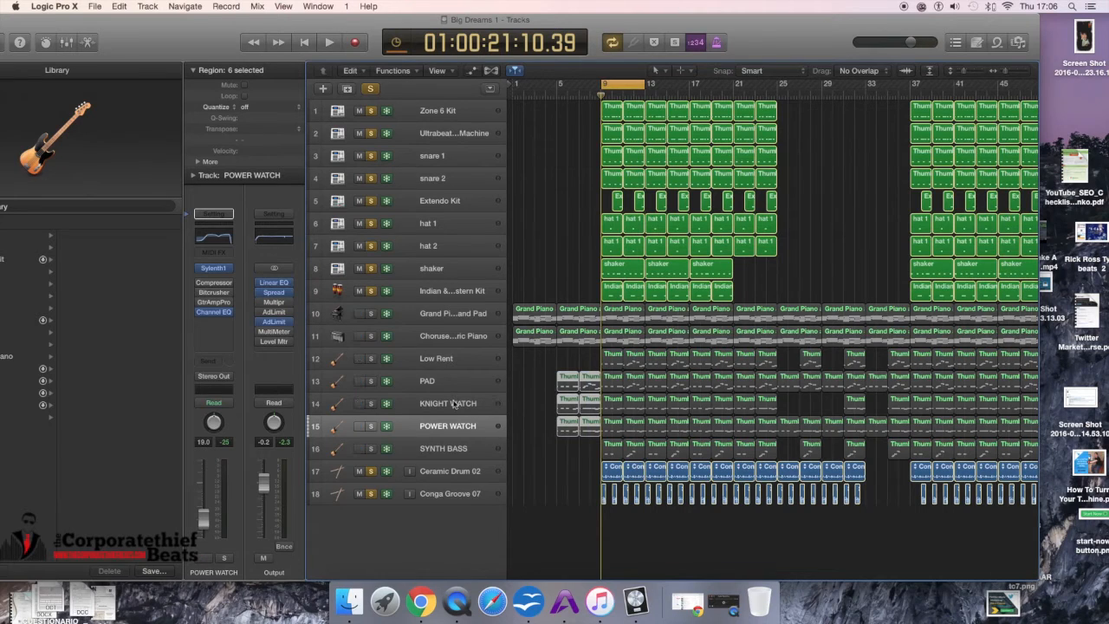
pyautogui.click(367, 358)
pyautogui.click(369, 381)
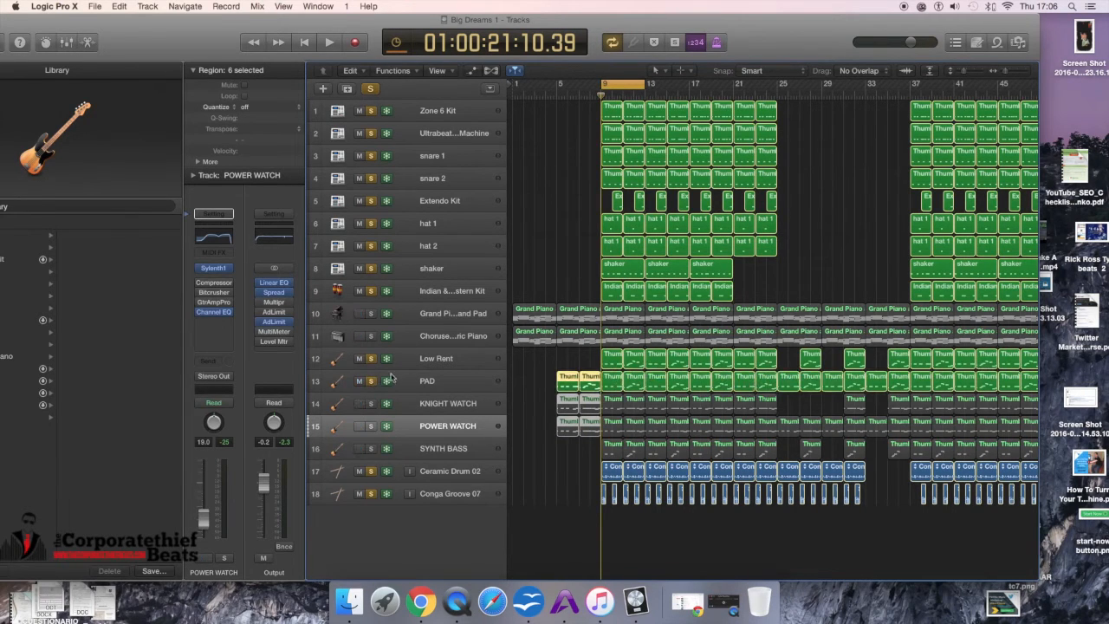
# Step: Play and stop, then leave only Low Rent soloed among the synth tracks and restart playback
pyautogui.press('space')
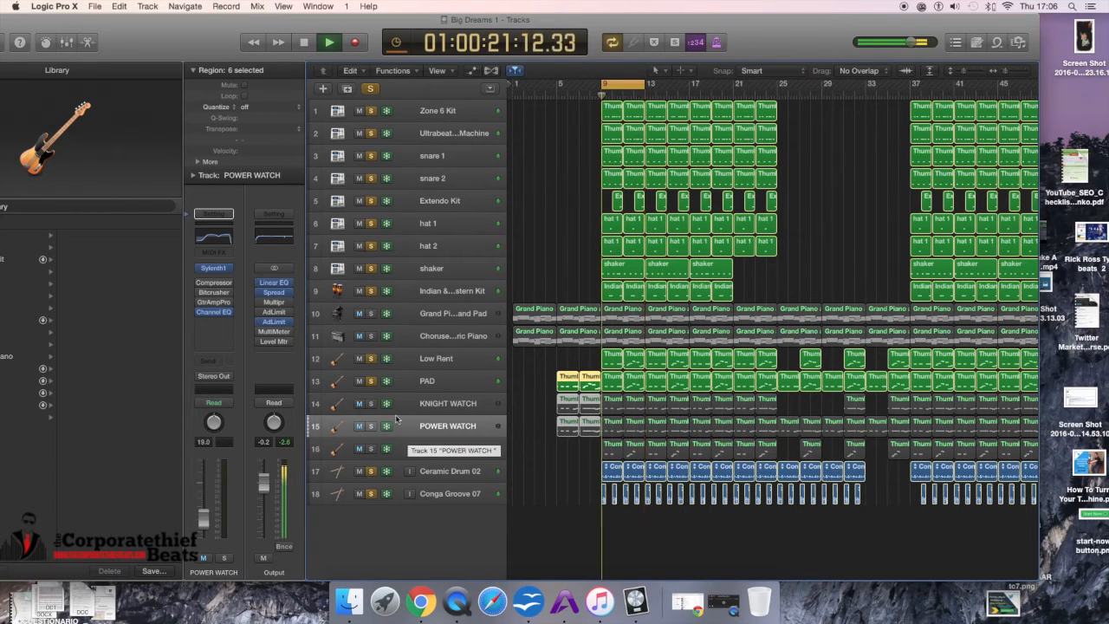
pyautogui.press('space')
pyautogui.click(373, 360)
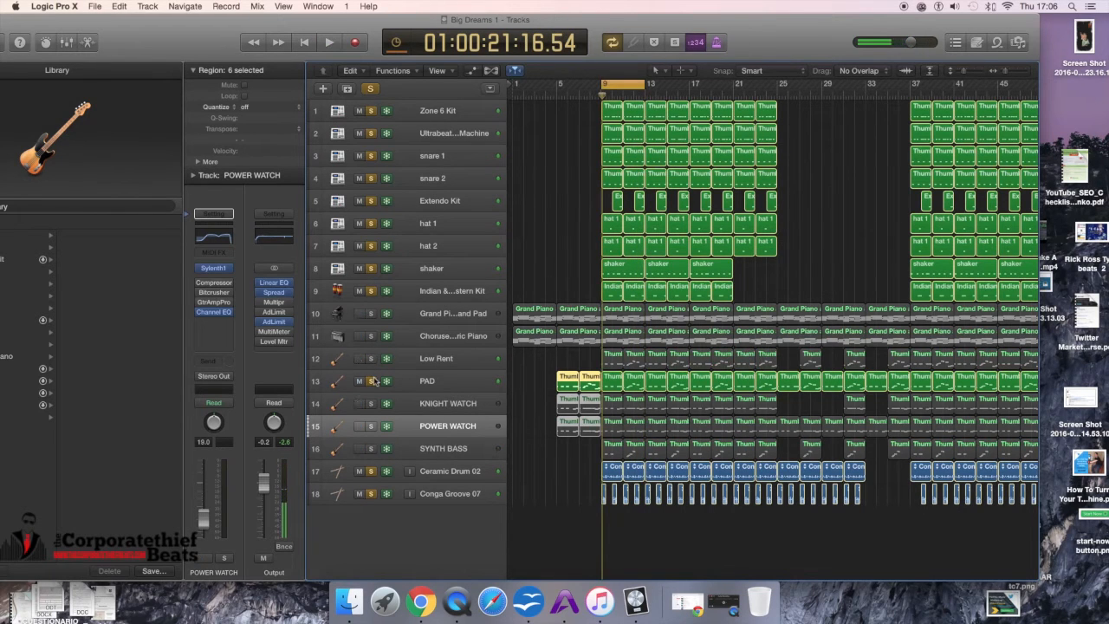
pyautogui.click(374, 381)
pyautogui.click(373, 362)
pyautogui.press('space')
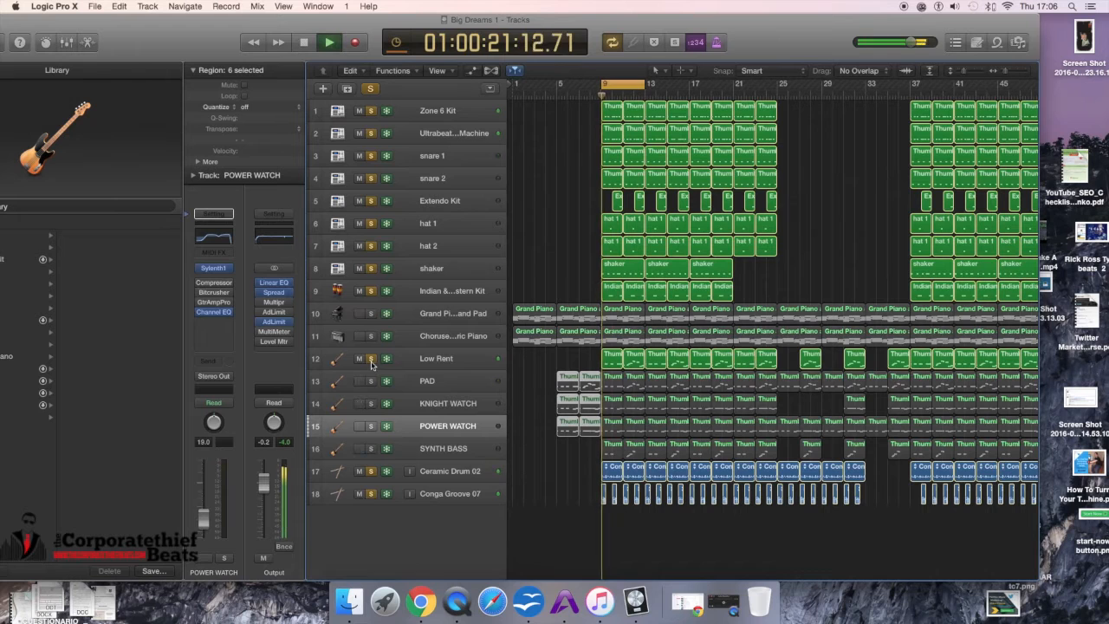
# Step: Select the Low Rent track and its first two bar 9 regions, and open them in the Piano Roll
pyautogui.click(438, 362)
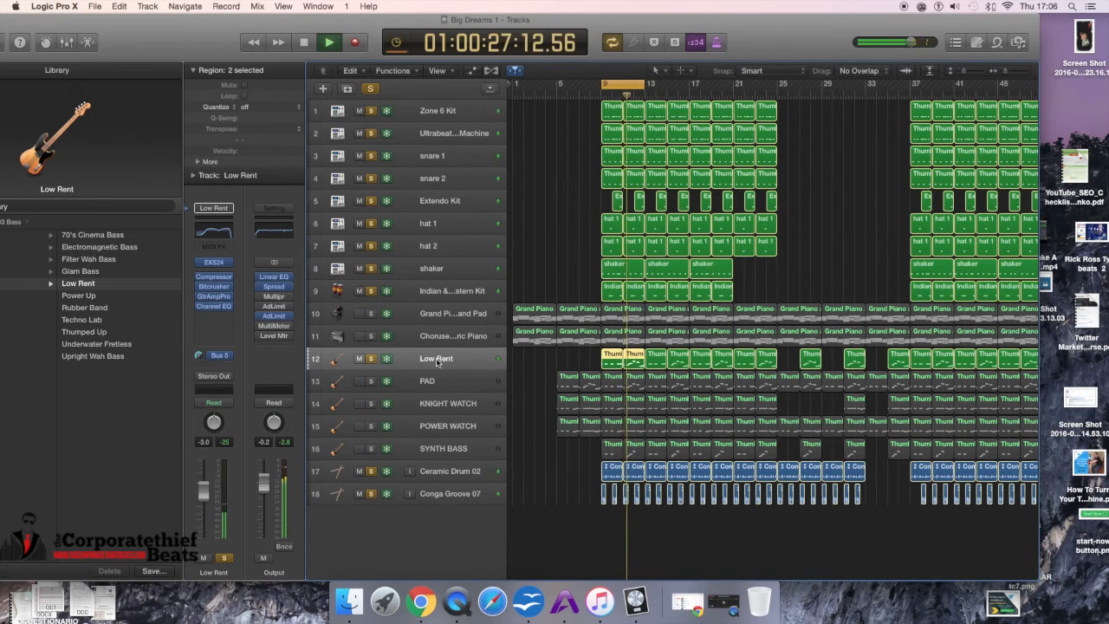
pyautogui.click(612, 363)
pyautogui.moveTo(612, 360); pyautogui.dragTo(632, 361)
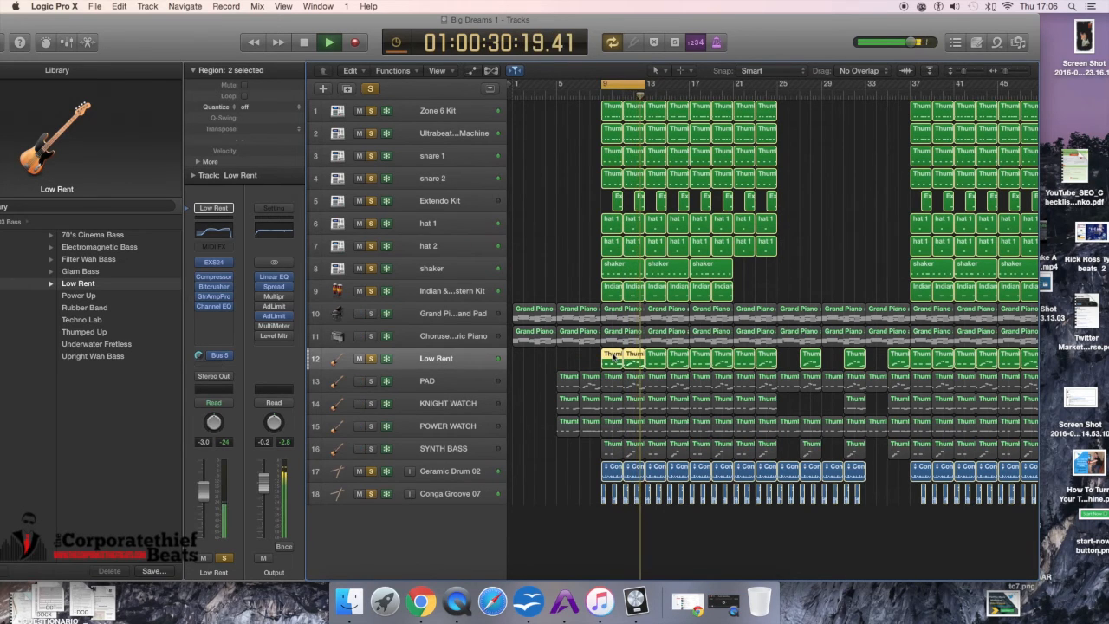
pyautogui.doubleClick(613, 355)
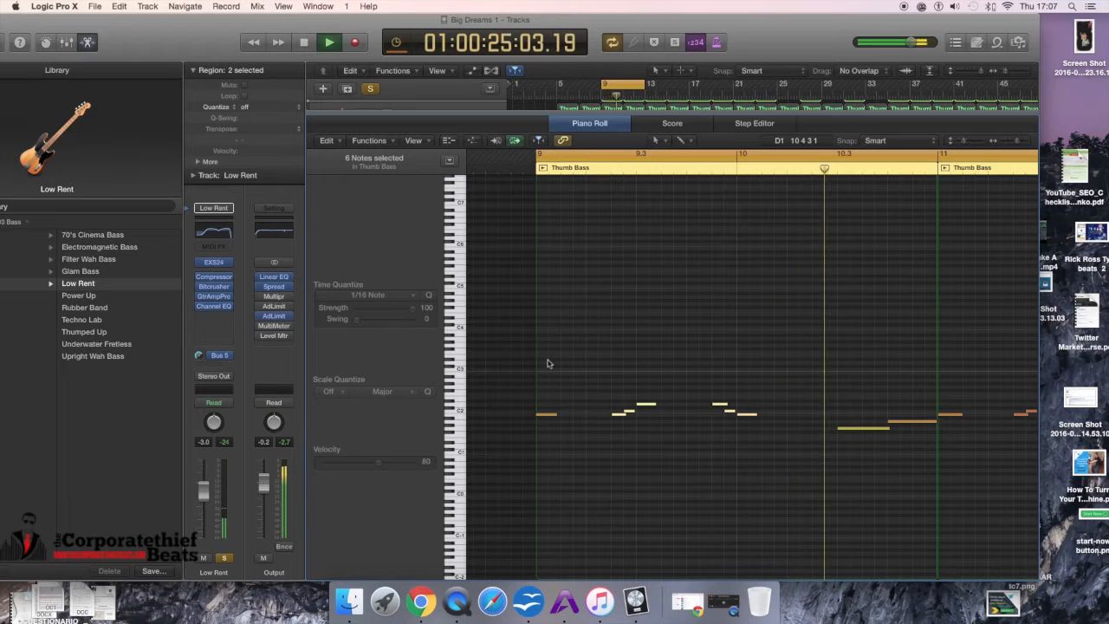
# Step: Stop playback and close the note editor, returning to the full track list
pyautogui.press('space')
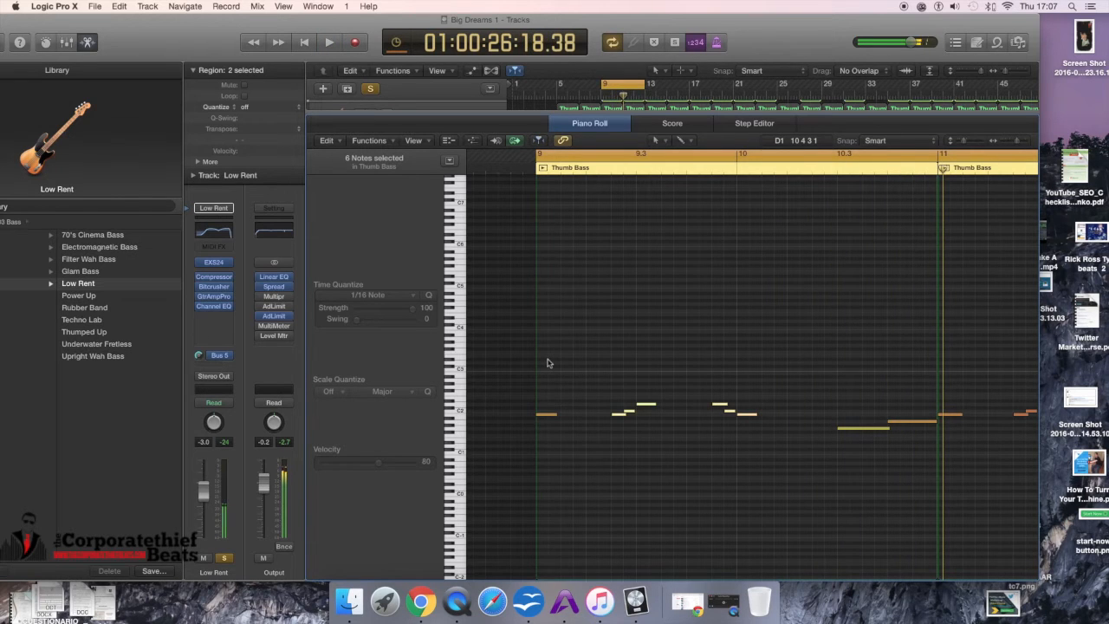
pyautogui.press('x')
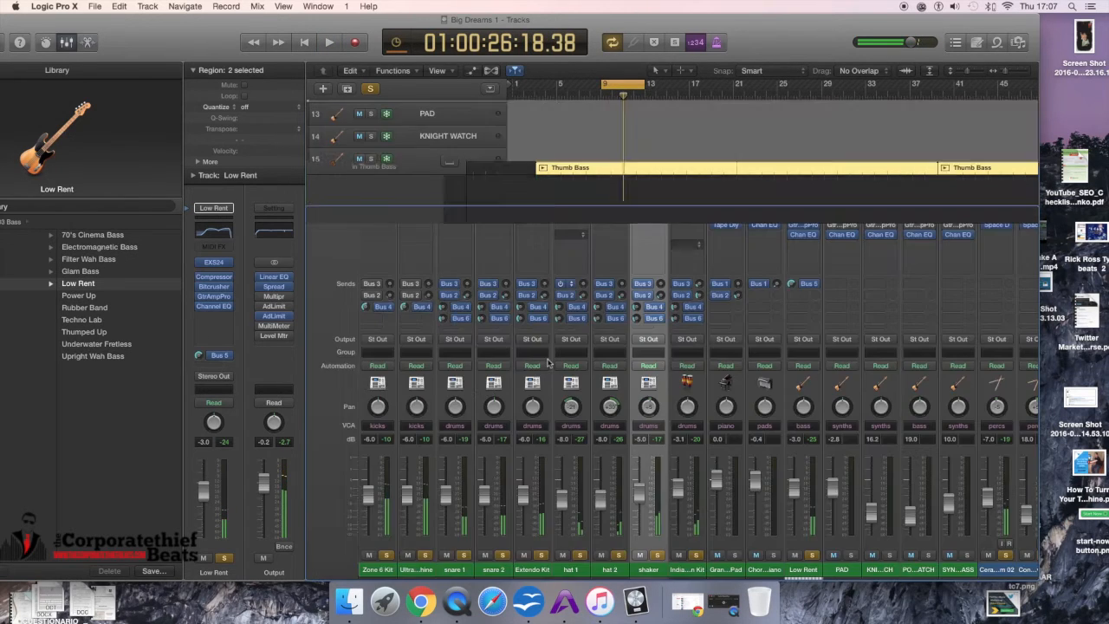
pyautogui.press('x')
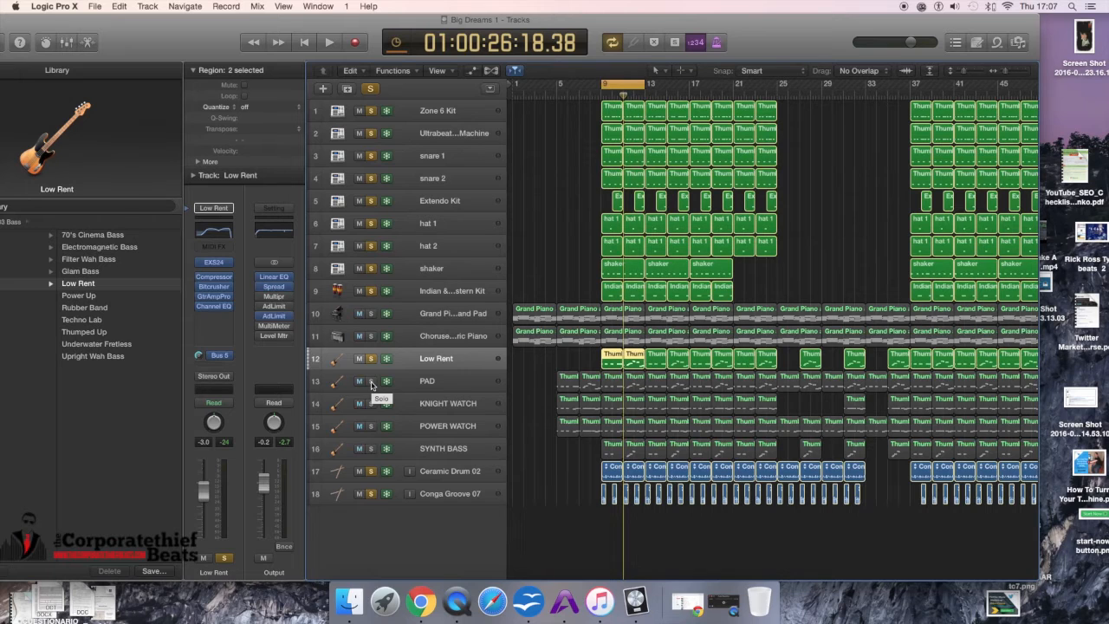
# Step: Solo the PAD track, unsolo Low Rent, and play then stop the beat
pyautogui.click(372, 382)
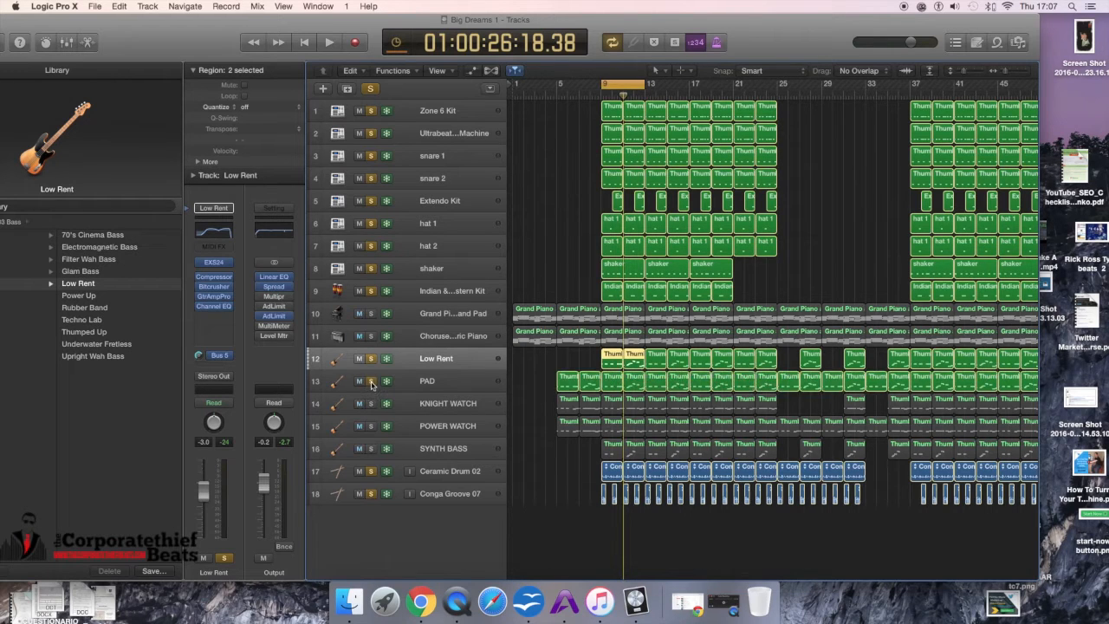
pyautogui.click(371, 361)
pyautogui.press('space')
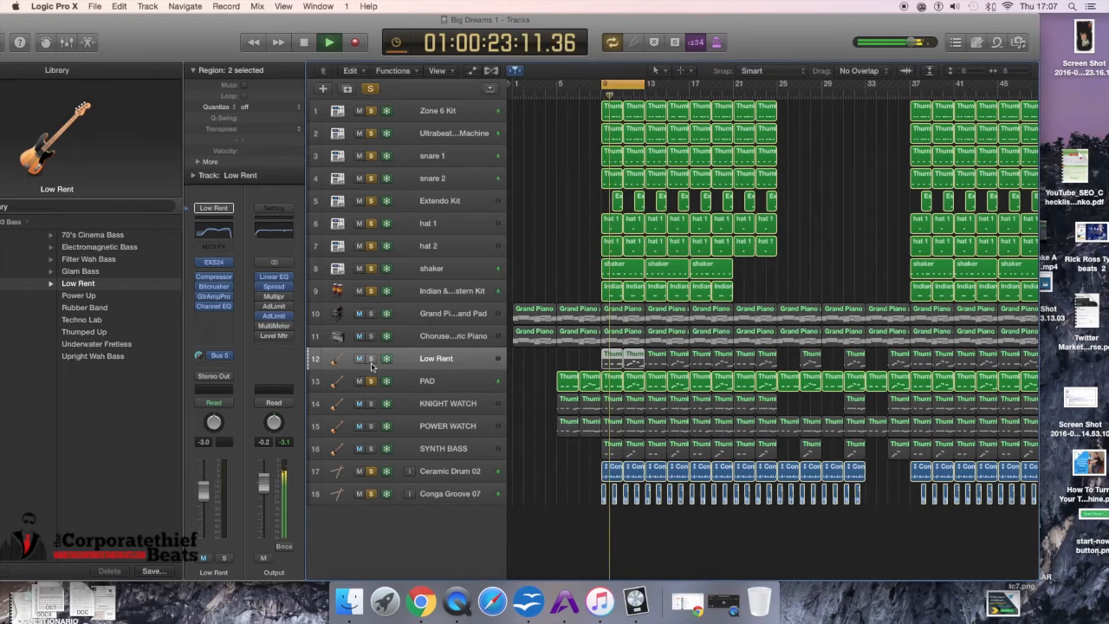
pyautogui.press('space')
# Step: Solo Low Rent and SYNTH BASS, then move the SYNTH BASS track up above Low Rent
pyautogui.click(371, 359)
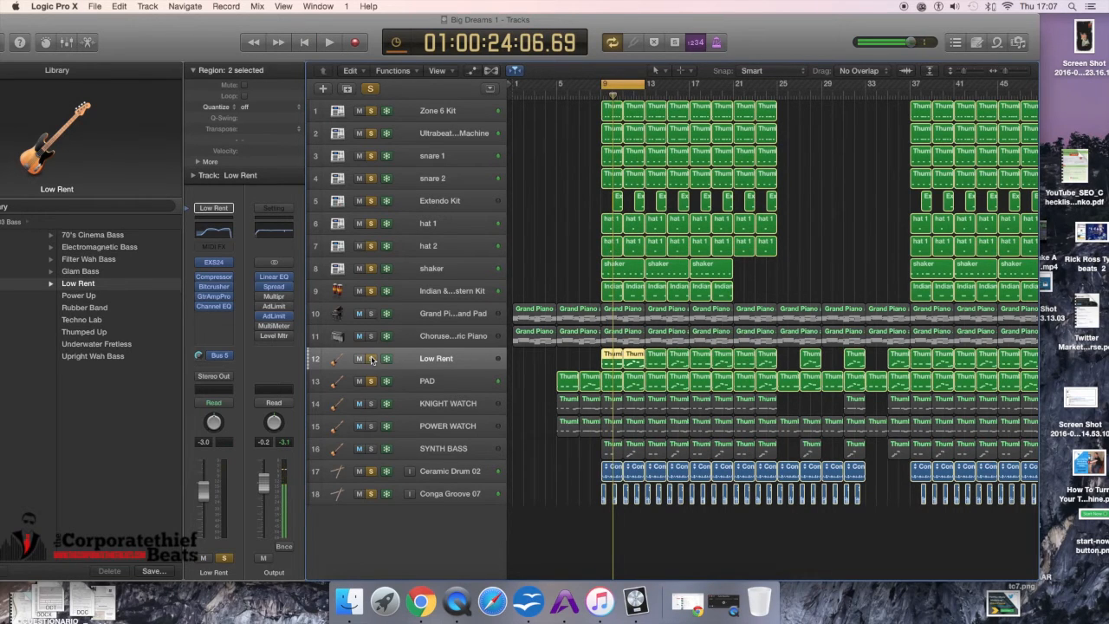
pyautogui.click(371, 449)
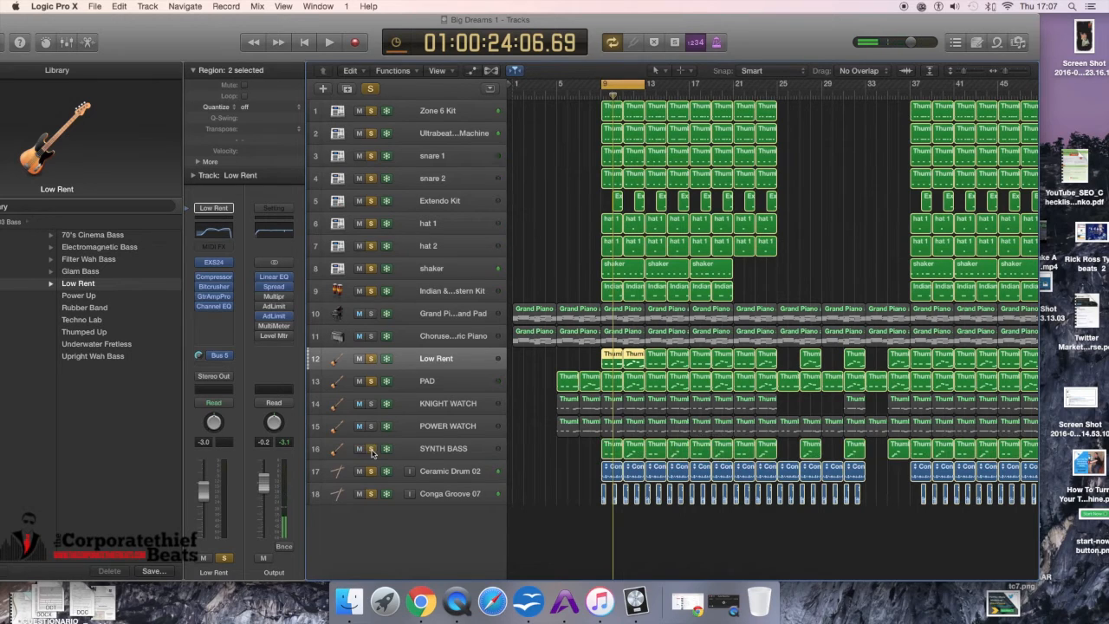
pyautogui.click(436, 449)
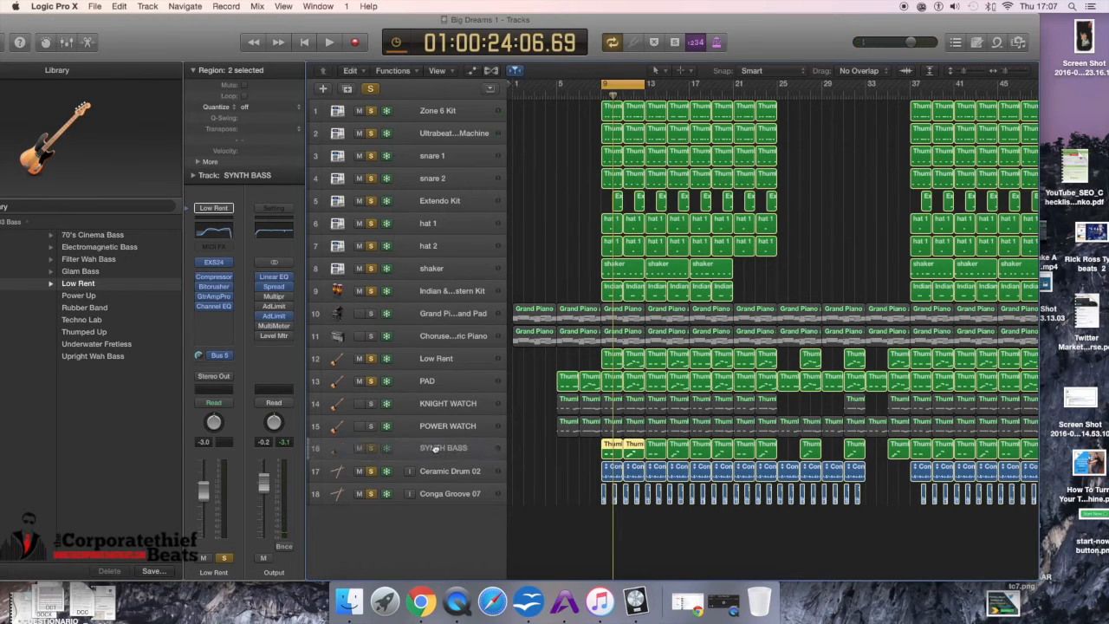
pyautogui.moveTo(436, 448); pyautogui.dragTo(436, 346)
# Step: Start playback, unsolo the PAD track and stop
pyautogui.press('space')
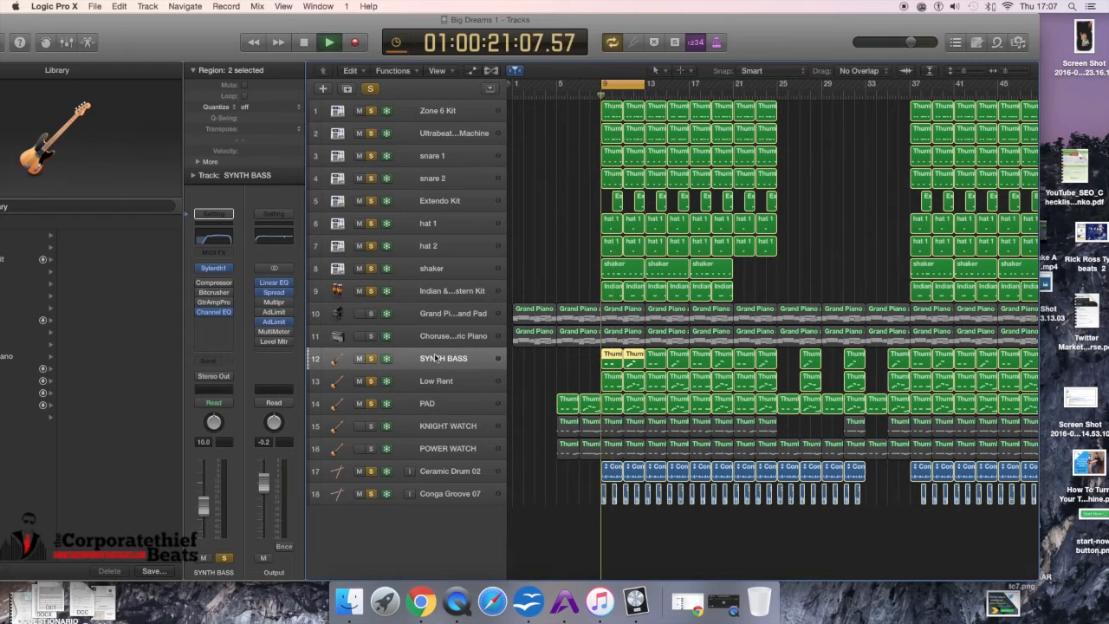
pyautogui.click(360, 403)
pyautogui.press('space')
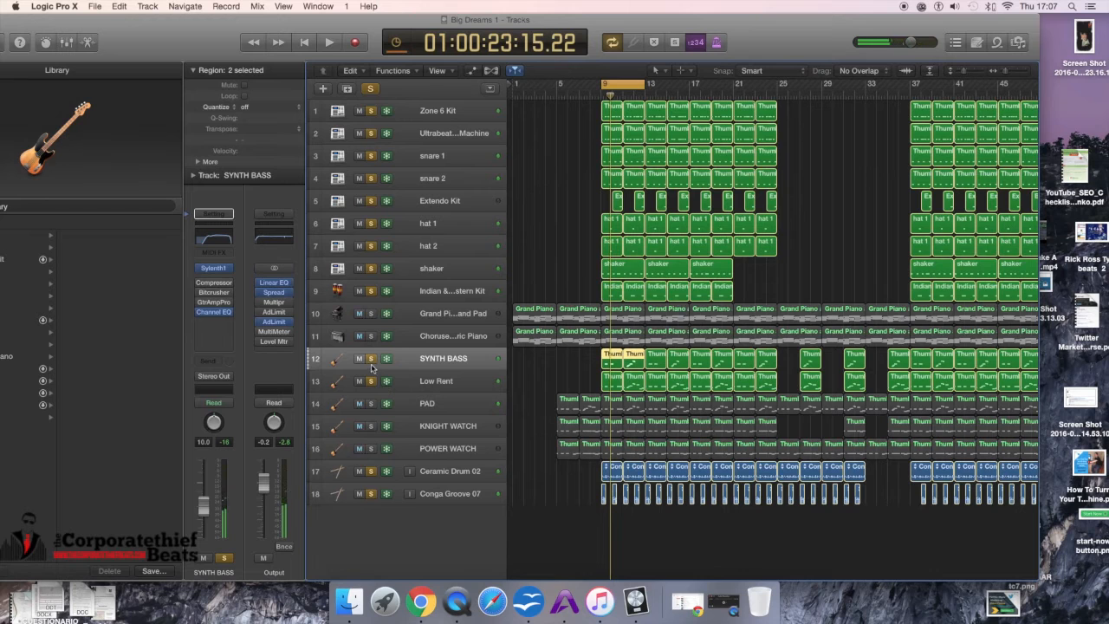
# Step: Leave only Low Rent soloed among the bass tracks, then play and stop
pyautogui.click(371, 359)
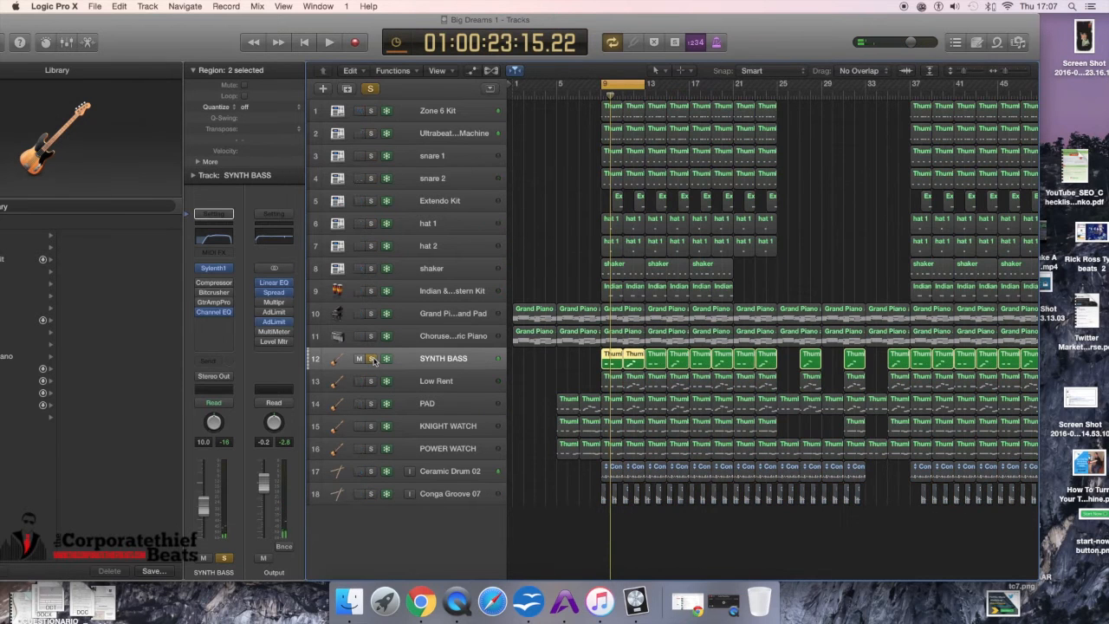
pyautogui.click(373, 382)
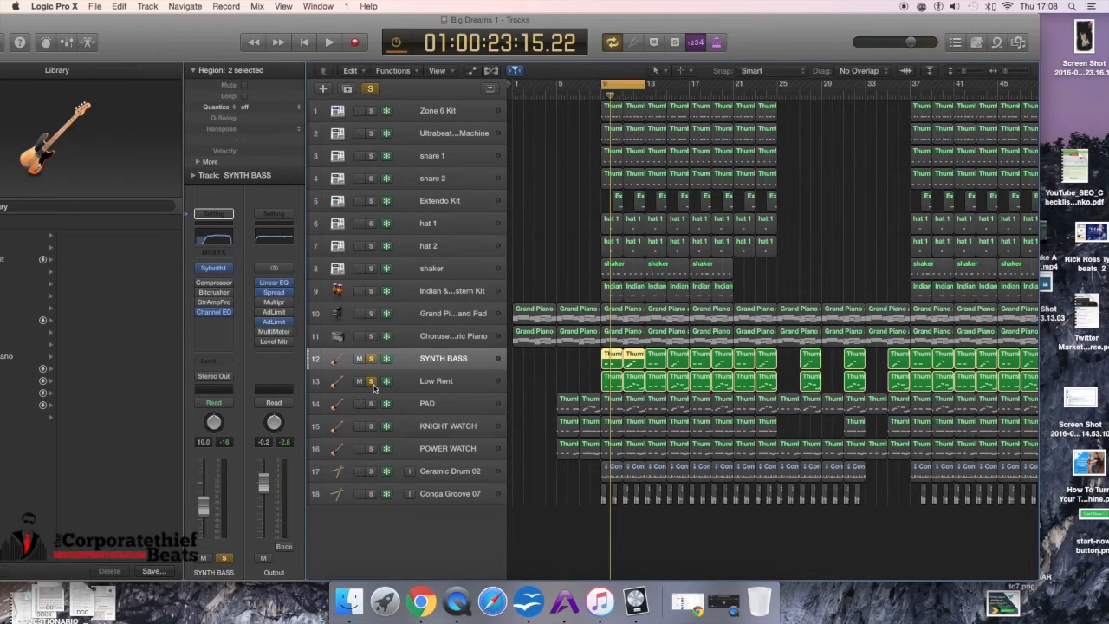
pyautogui.click(371, 361)
pyautogui.press('space')
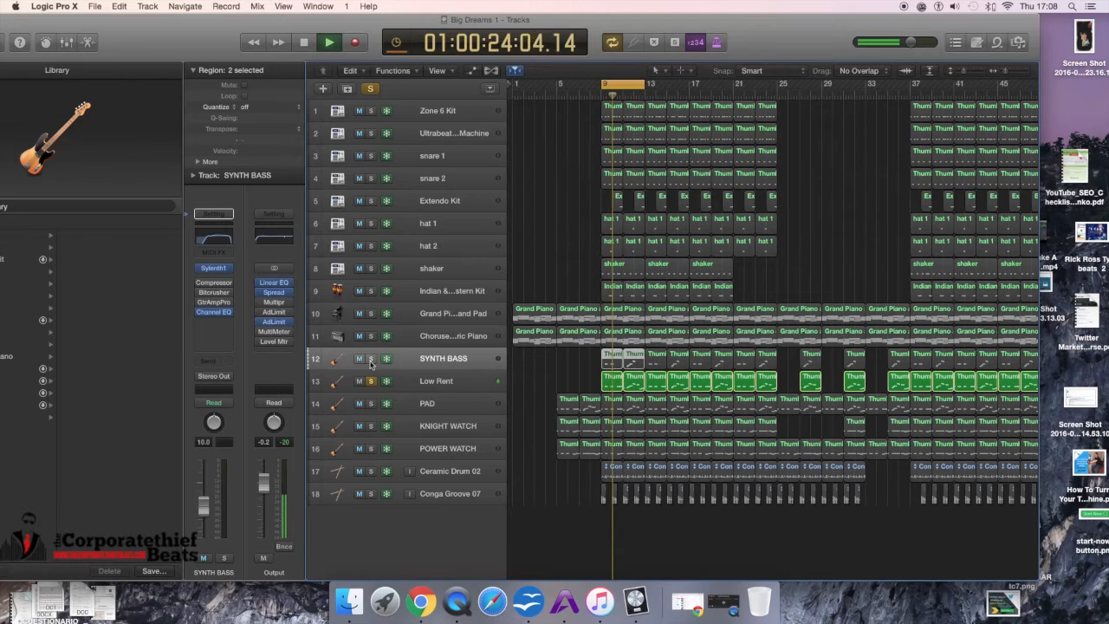
pyautogui.press('space')
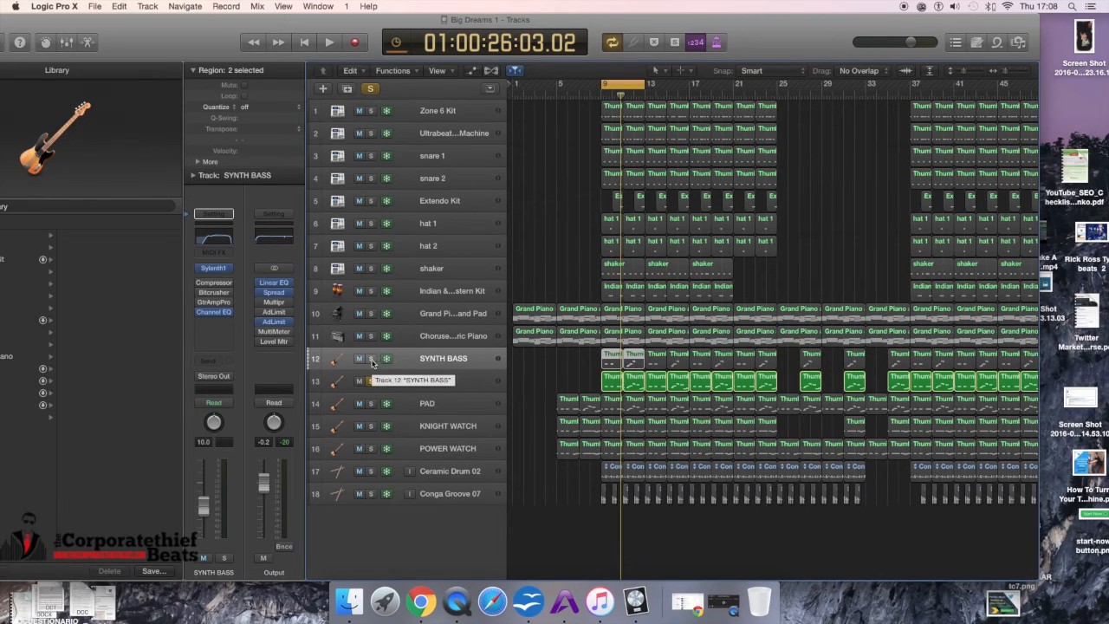
# Step: Solo SYNTH BASS alongside Low Rent, then play and stop
pyautogui.click(372, 362)
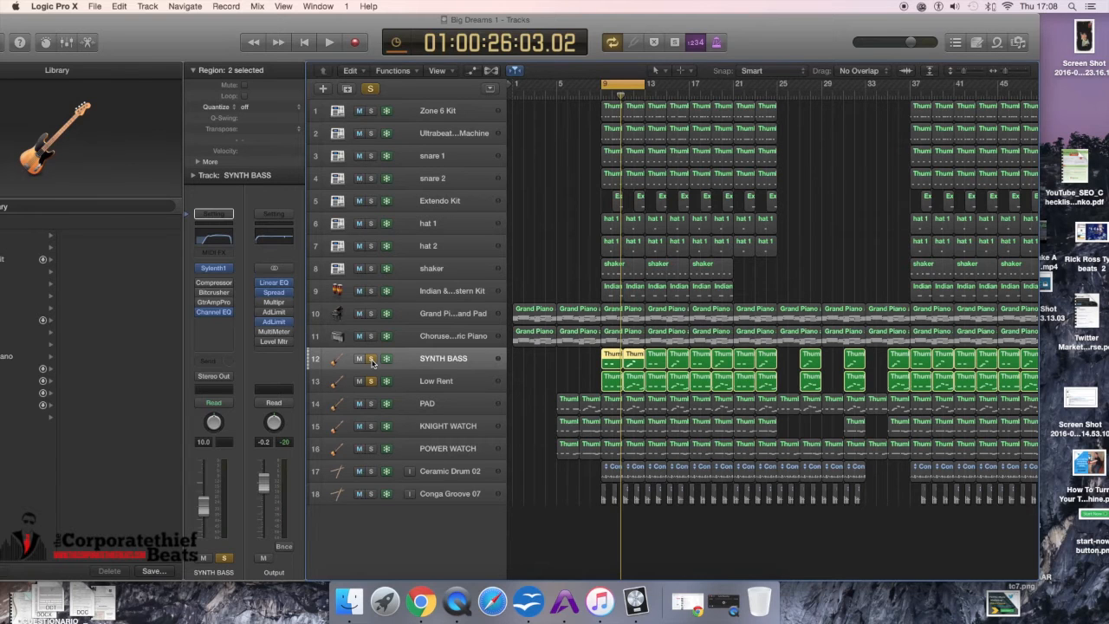
pyautogui.press('space')
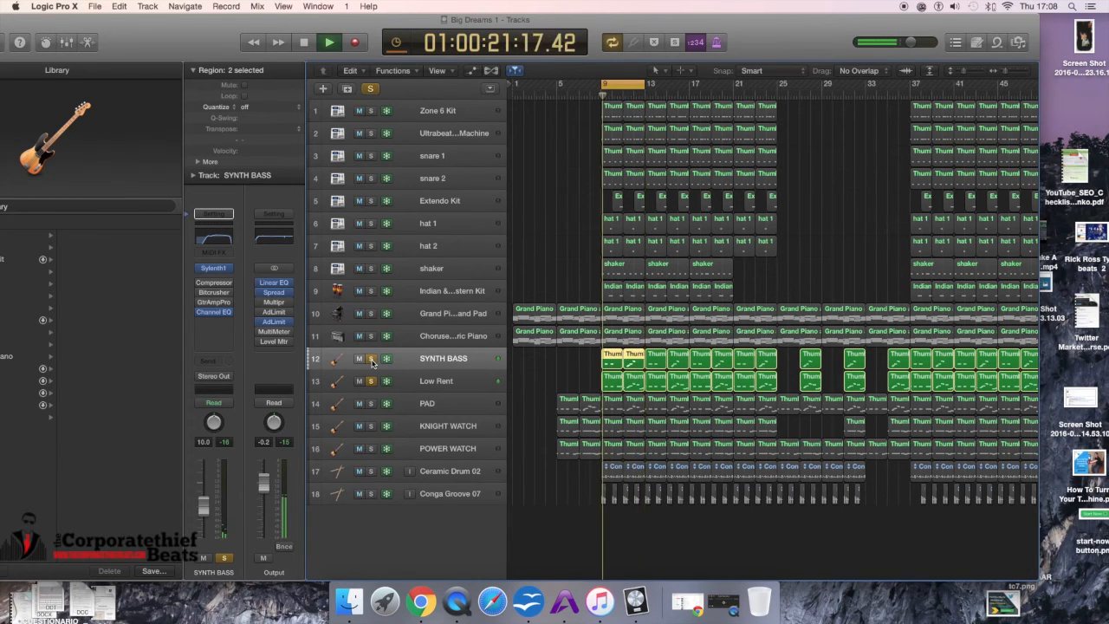
pyautogui.press('space')
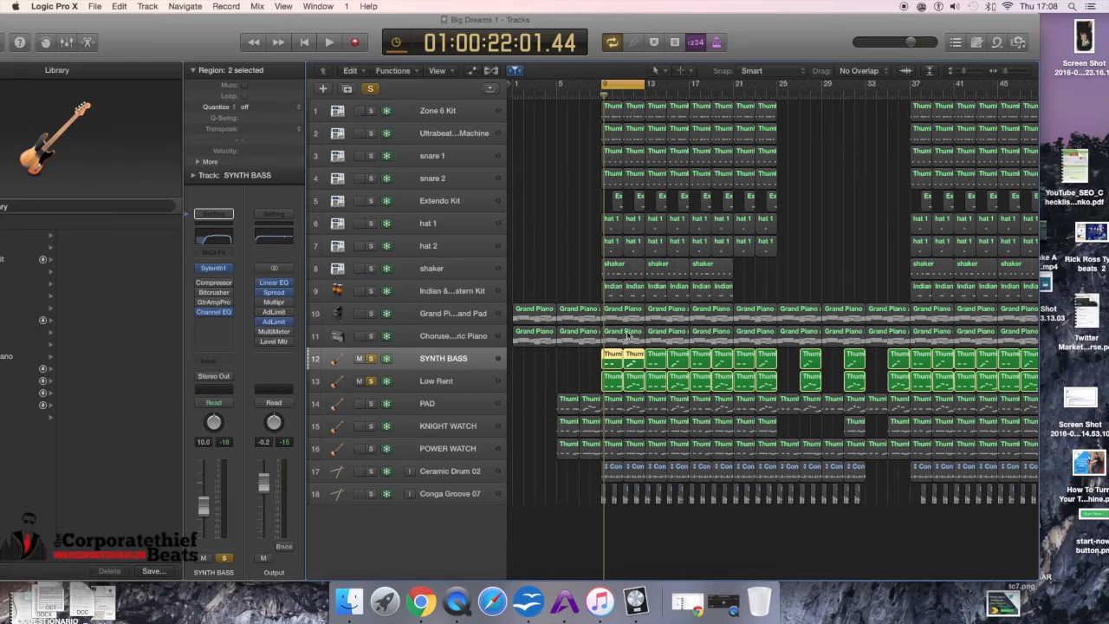
# Step: Solo Zone 6 Kit, then clear all solos
pyautogui.click(371, 111)
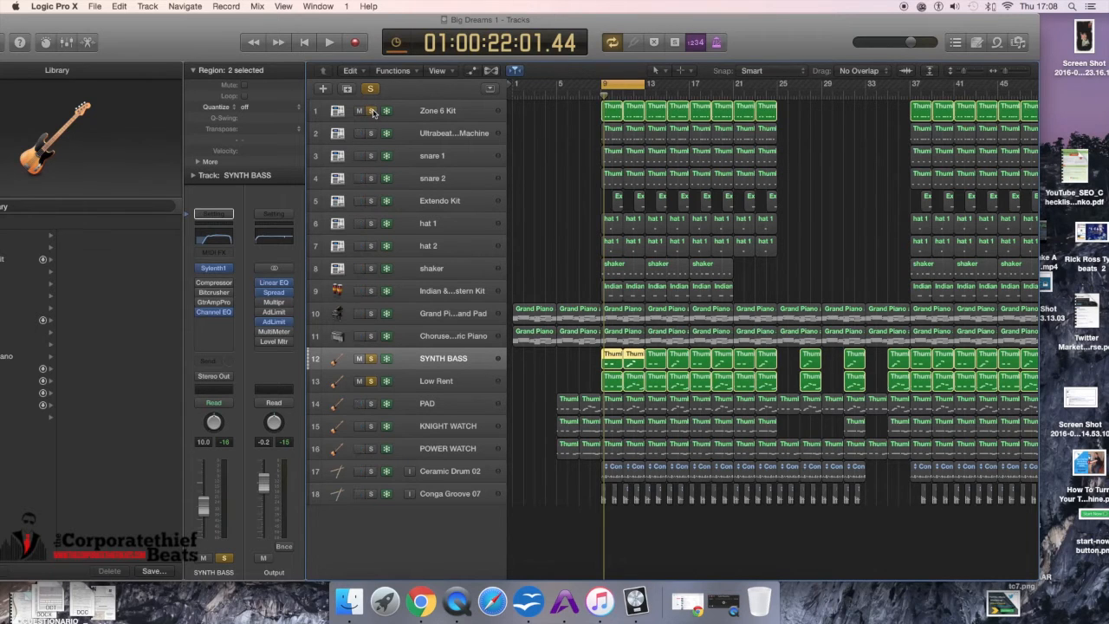
pyautogui.click(373, 89)
pyautogui.click(373, 89)
pyautogui.click(373, 90)
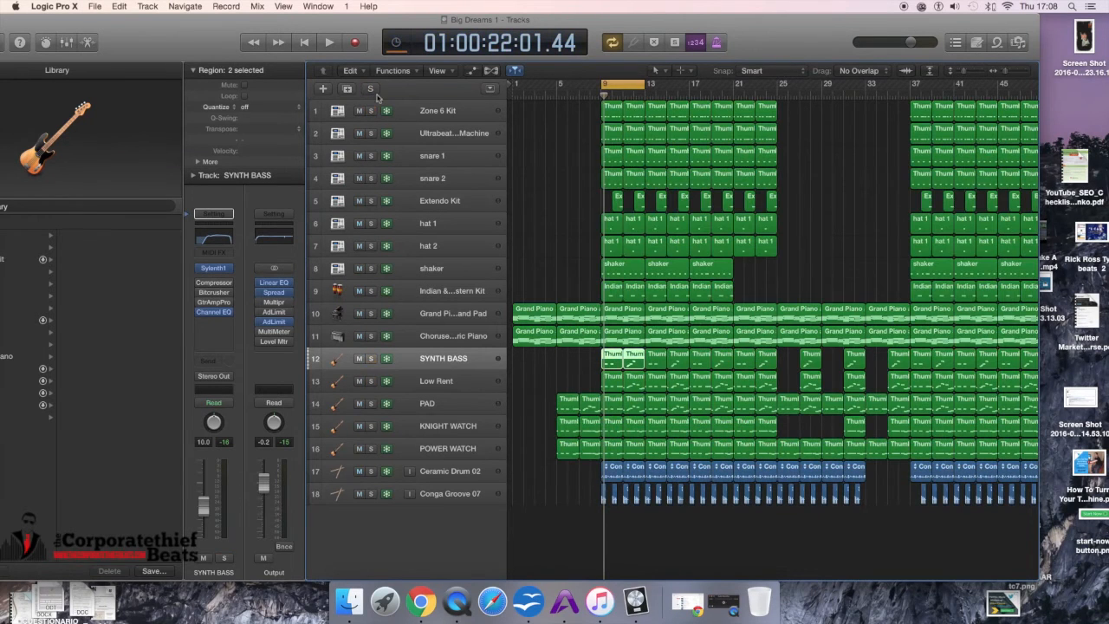
# Step: Solo each track in turn from SYNTH BASS down to Conga Groove 07, then clear the solo
pyautogui.click(372, 362)
pyautogui.click(372, 381)
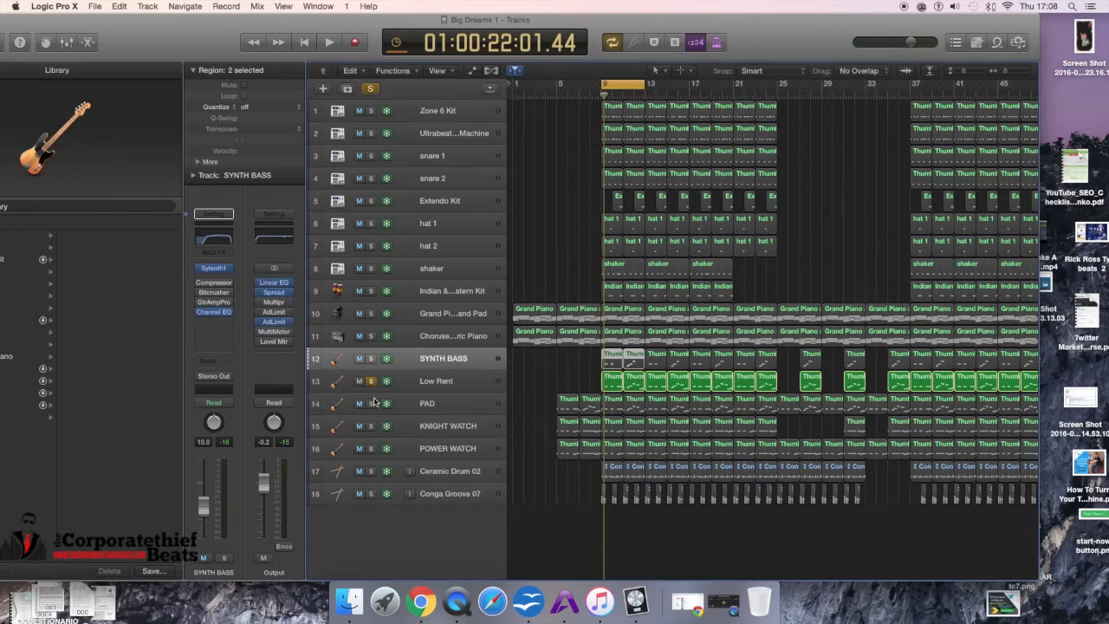
pyautogui.click(372, 404)
pyautogui.click(372, 426)
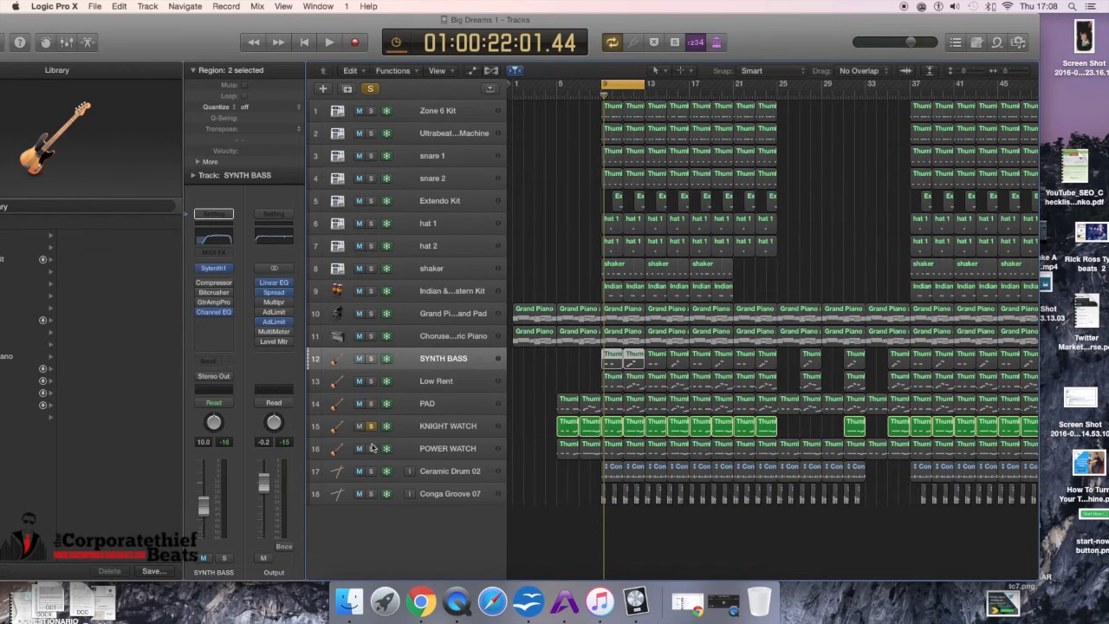
pyautogui.click(372, 449)
pyautogui.click(371, 471)
pyautogui.click(372, 494)
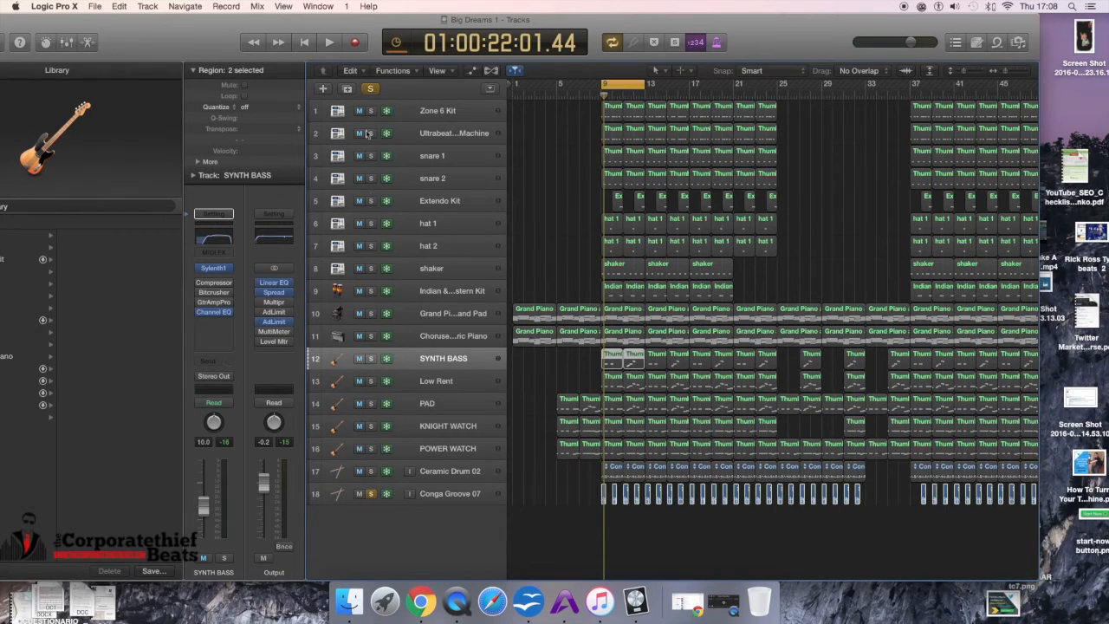
pyautogui.click(371, 494)
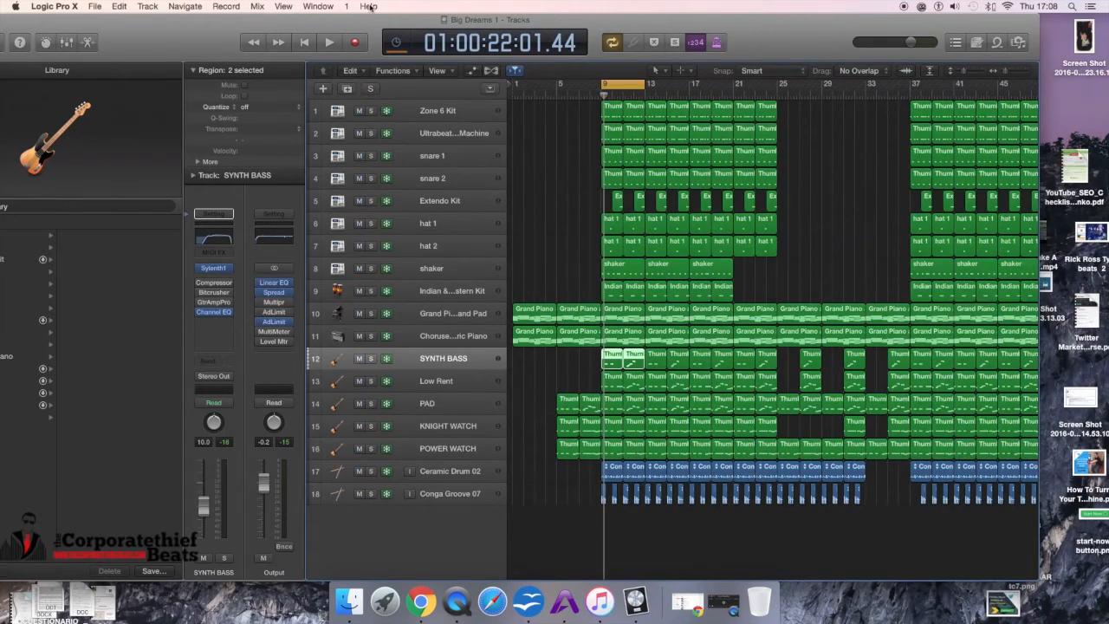
# Step: Solo every track one by one from Zone 6 Kit through Conga Groove 07
pyautogui.click(370, 89)
pyautogui.click(370, 90)
pyautogui.click(371, 110)
pyautogui.click(372, 134)
pyautogui.click(371, 156)
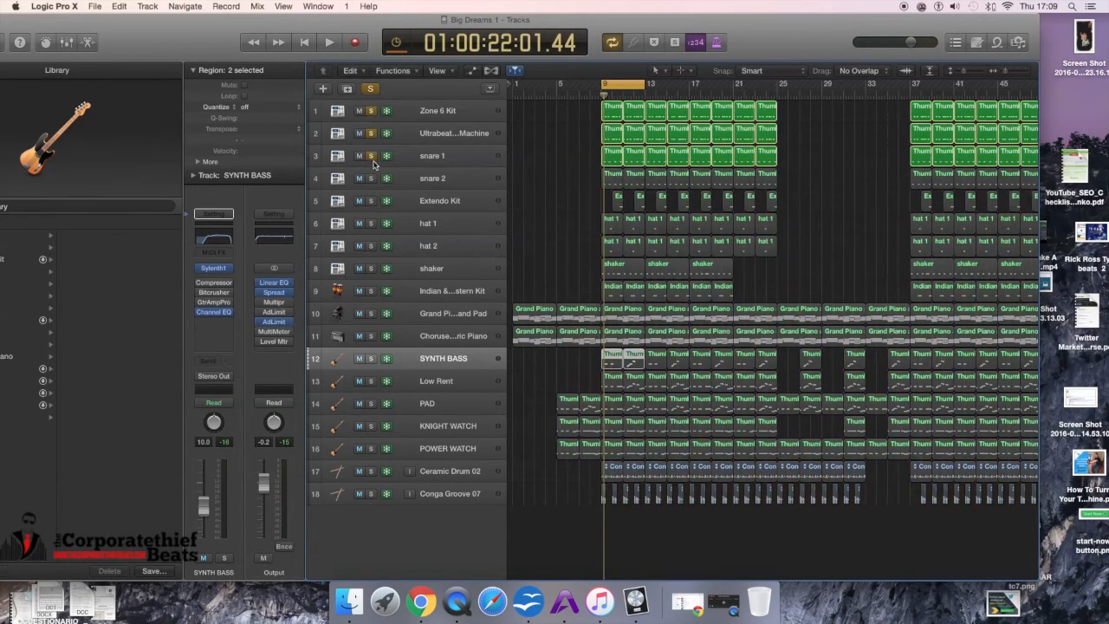
pyautogui.click(372, 179)
pyautogui.click(372, 201)
pyautogui.click(372, 224)
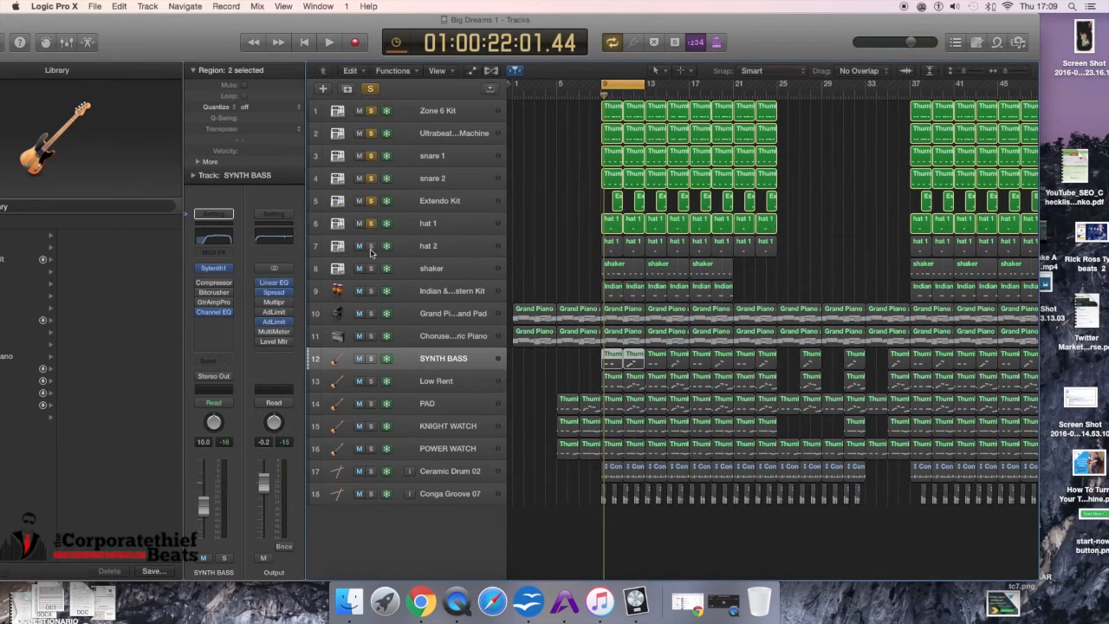
pyautogui.click(373, 248)
pyautogui.click(372, 270)
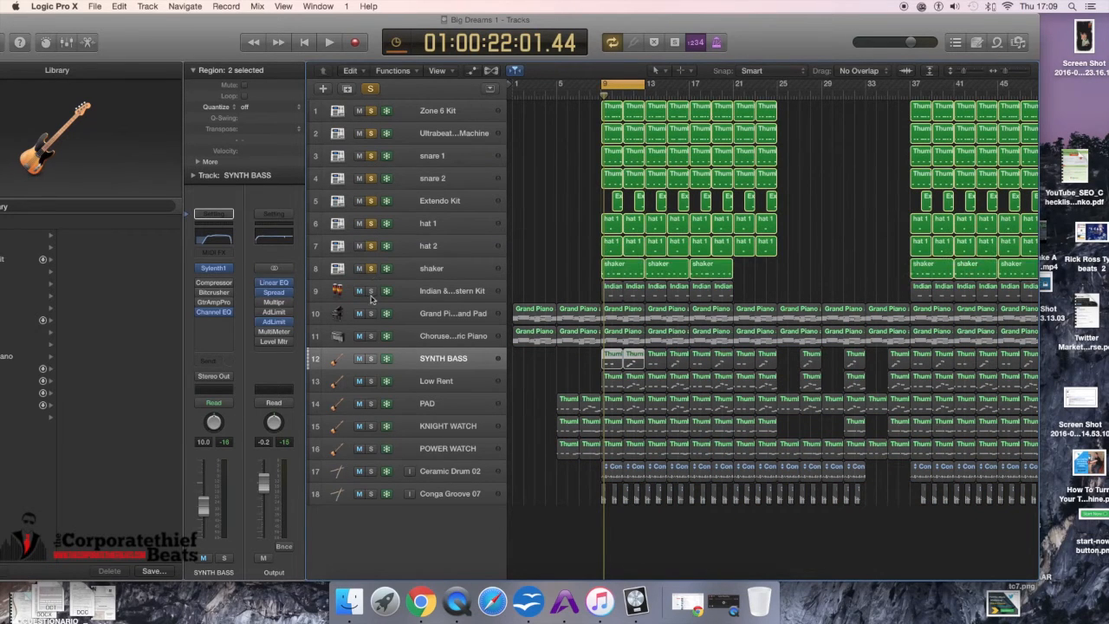
pyautogui.click(371, 292)
pyautogui.click(372, 314)
pyautogui.click(372, 336)
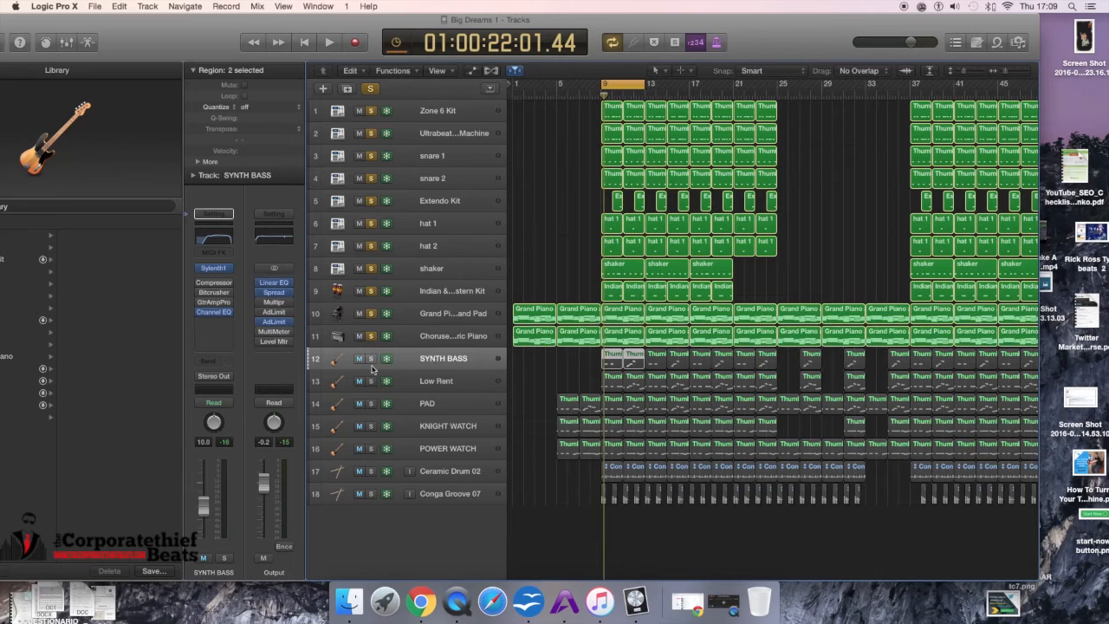
pyautogui.click(372, 359)
pyautogui.click(371, 382)
pyautogui.click(372, 404)
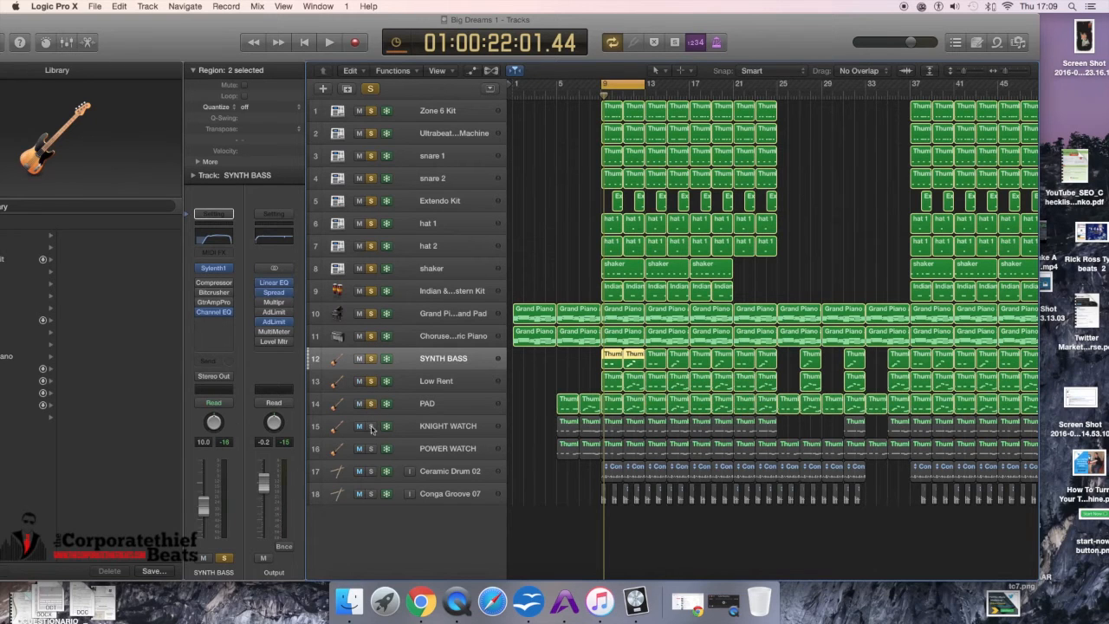
pyautogui.click(372, 426)
pyautogui.click(371, 449)
pyautogui.click(372, 471)
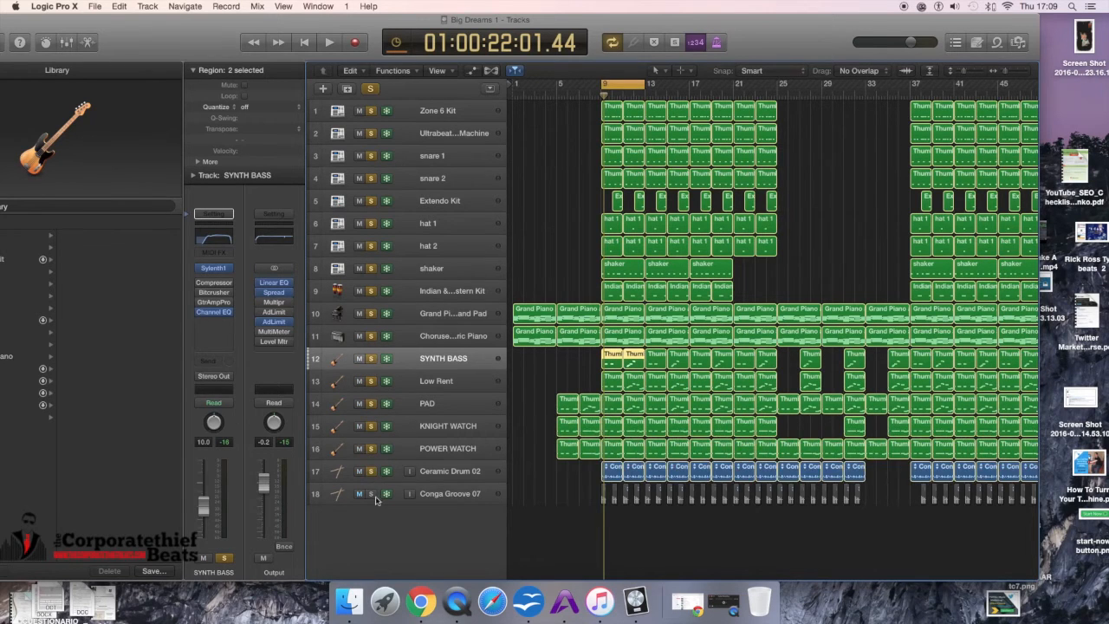
pyautogui.click(371, 494)
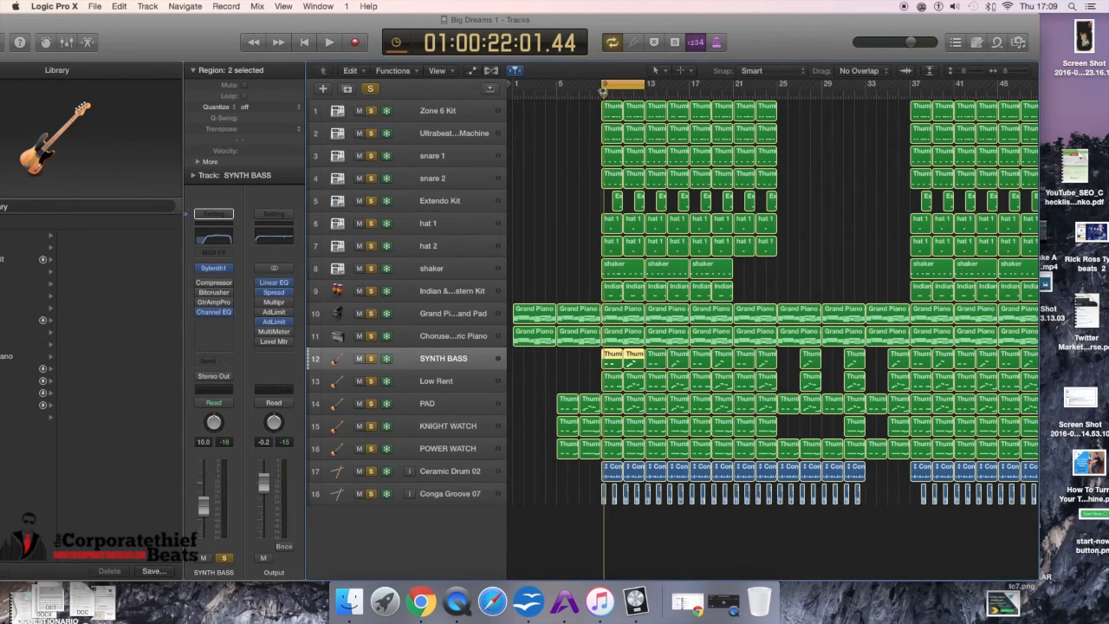
# Step: Move the playhead just before bar 9, play and stop, then unsolo both piano tracks
pyautogui.click(371, 89)
pyautogui.click(371, 90)
pyautogui.moveTo(604, 94); pyautogui.dragTo(591, 94)
pyautogui.press('space')
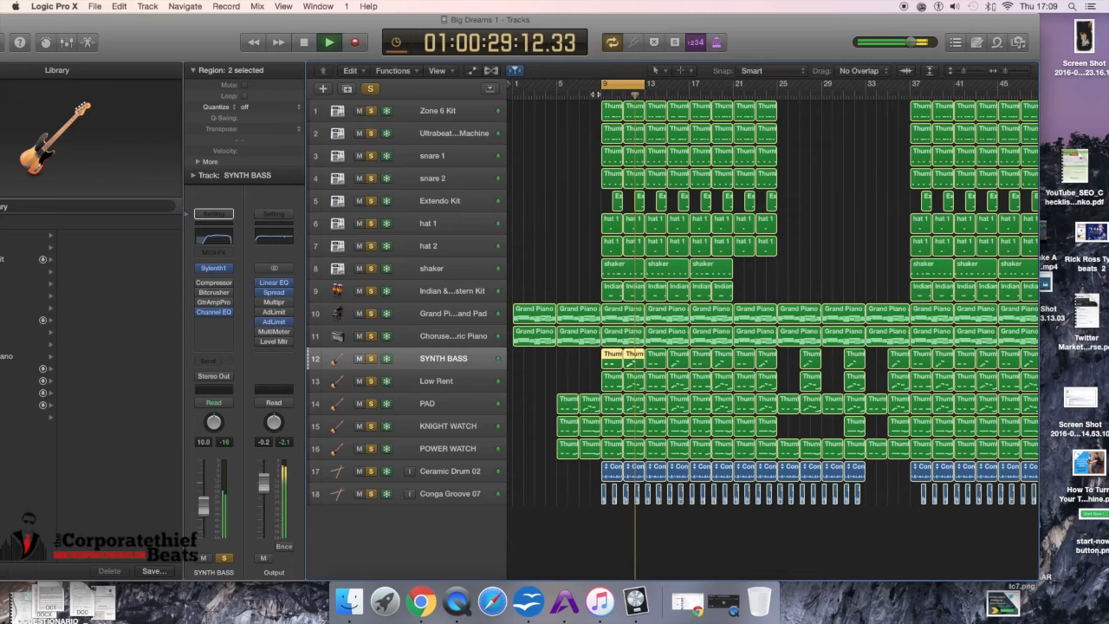
pyautogui.press('space')
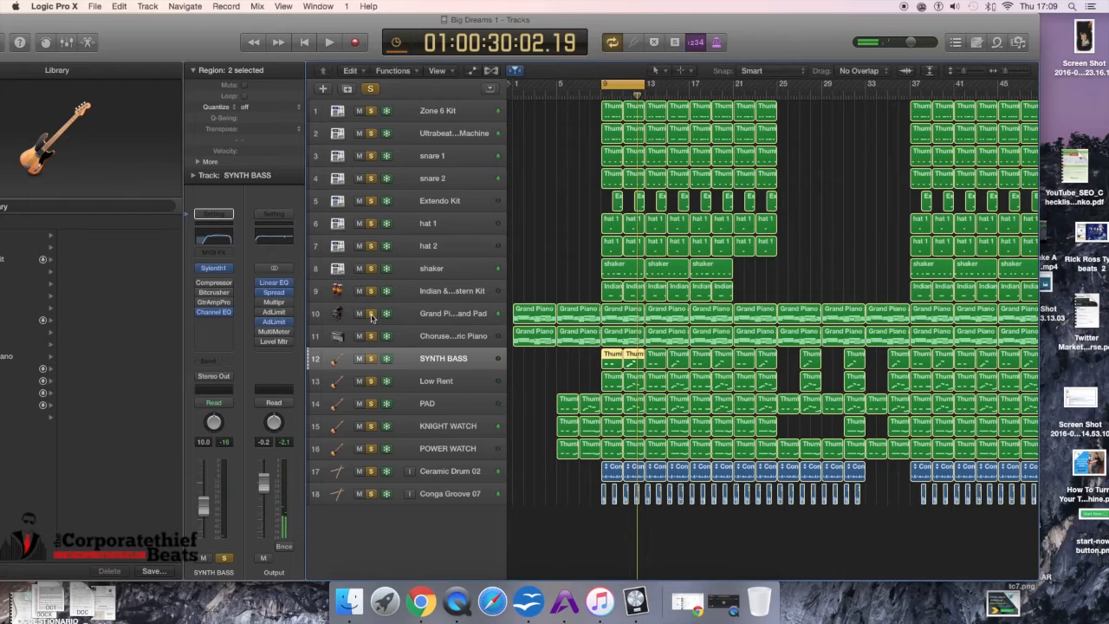
pyautogui.click(371, 316)
pyautogui.click(371, 337)
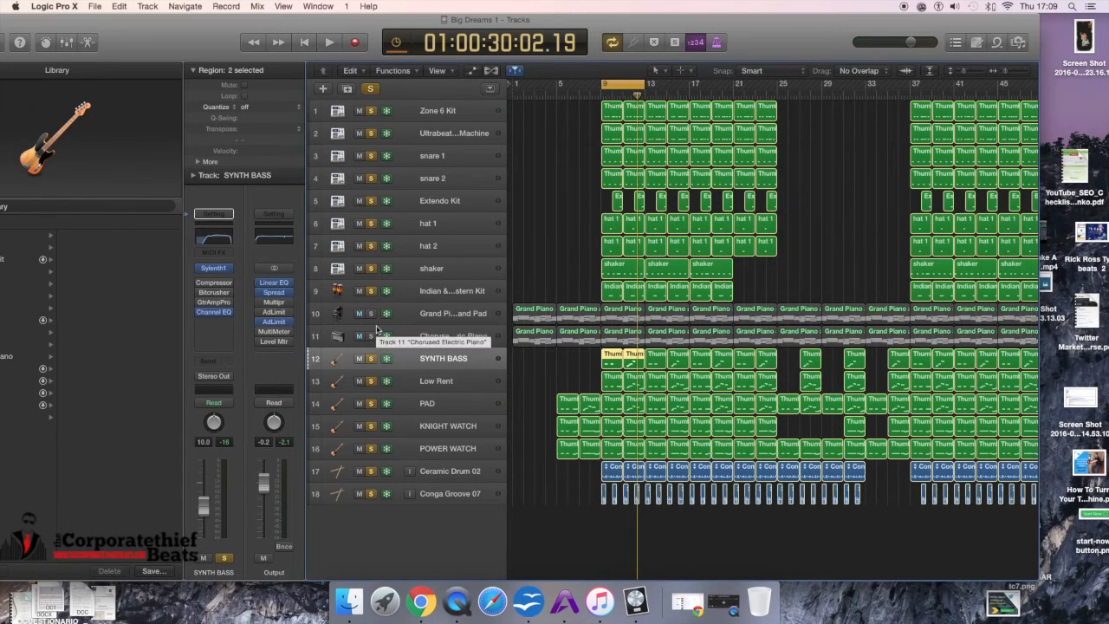
# Step: Open the first SYNTH BASS regions in the Piano Roll and start playback
pyautogui.doubleClick(615, 357)
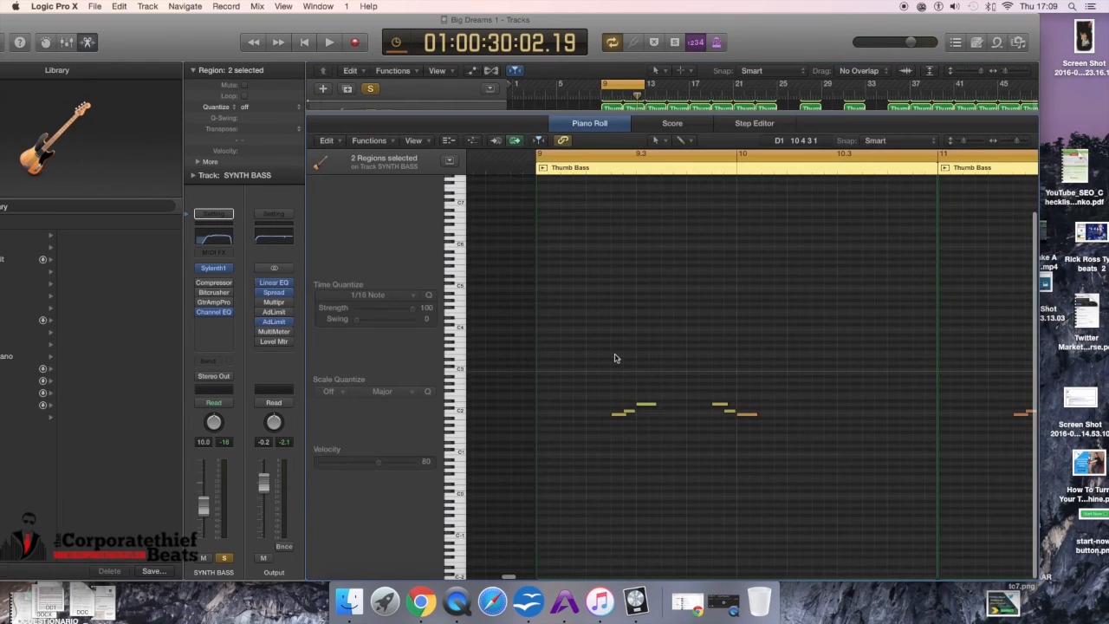
pyautogui.press('space')
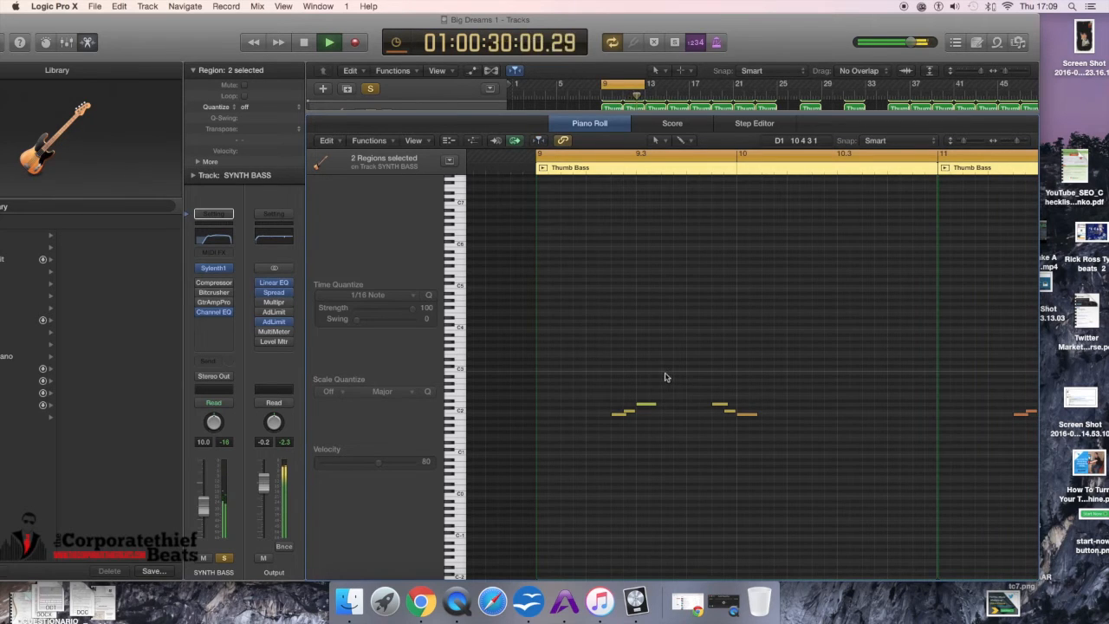
# Step: Audition the SYNTH BASS notes in the Piano Roll from several playhead positions, then close the editor and stop playback
pyautogui.press('space')
pyautogui.press('space')
pyautogui.press('space')
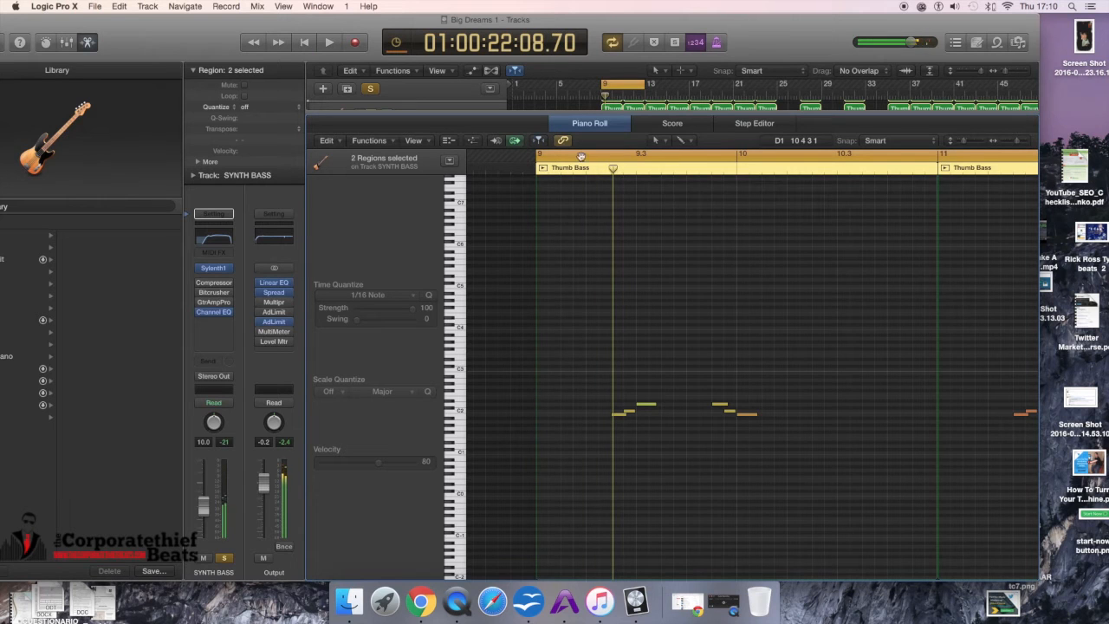
pyautogui.moveTo(611, 171); pyautogui.dragTo(708, 243)
pyautogui.press('space')
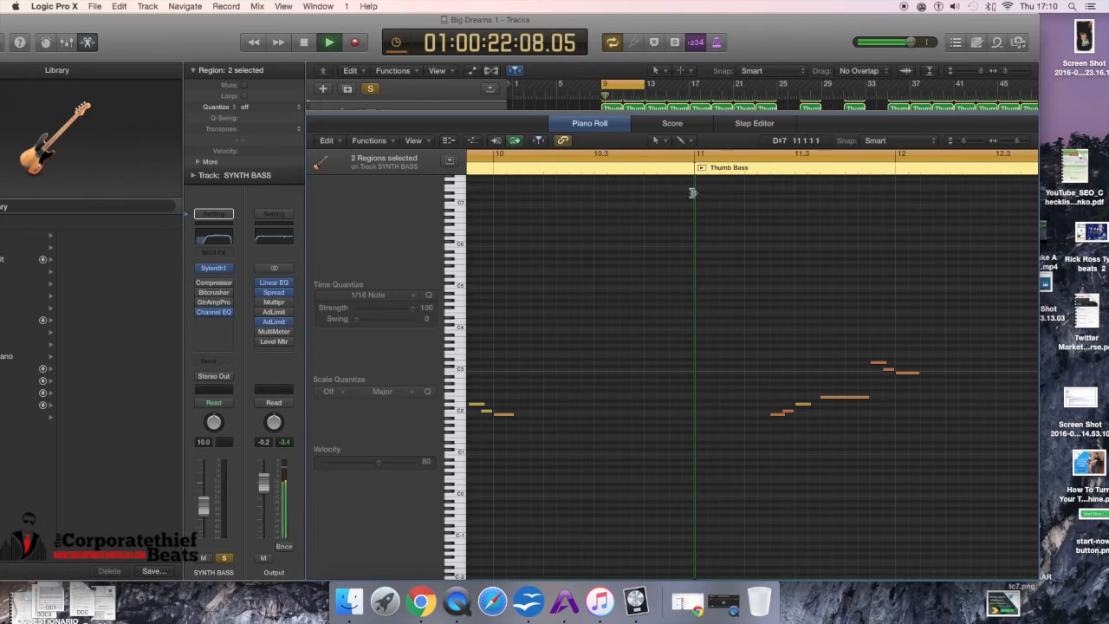
pyautogui.press('space')
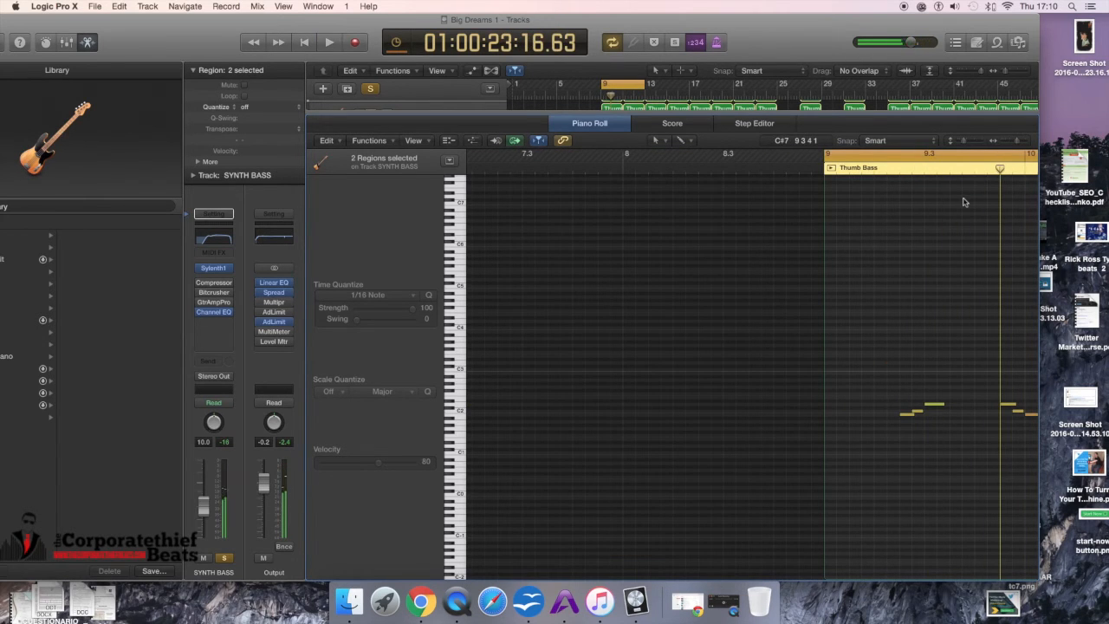
pyautogui.moveTo(1001, 169)
pyautogui.mouseDown()
pyautogui.moveTo(1105, 172)
pyautogui.moveTo(1106, 185)
pyautogui.moveTo(763, 194)
pyautogui.mouseUp()
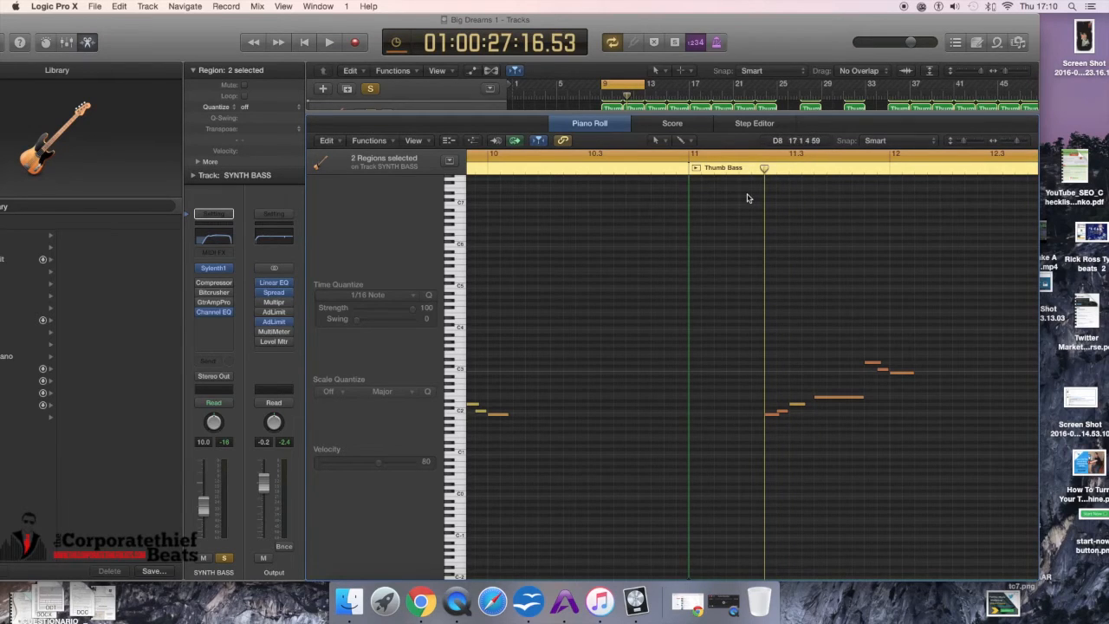
pyautogui.press('space')
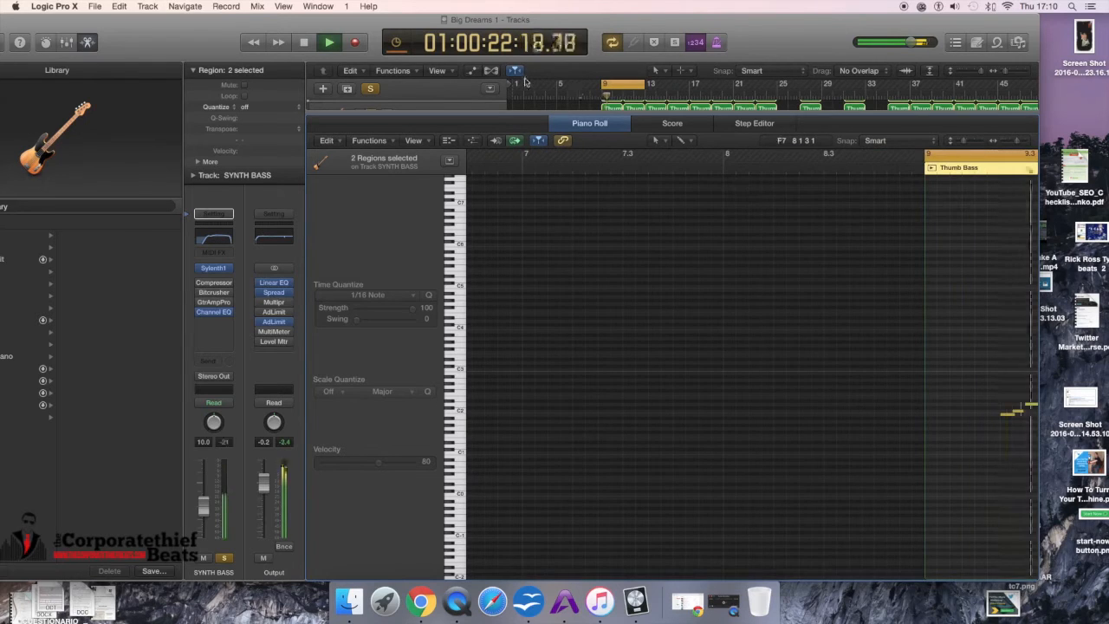
pyautogui.press('x')
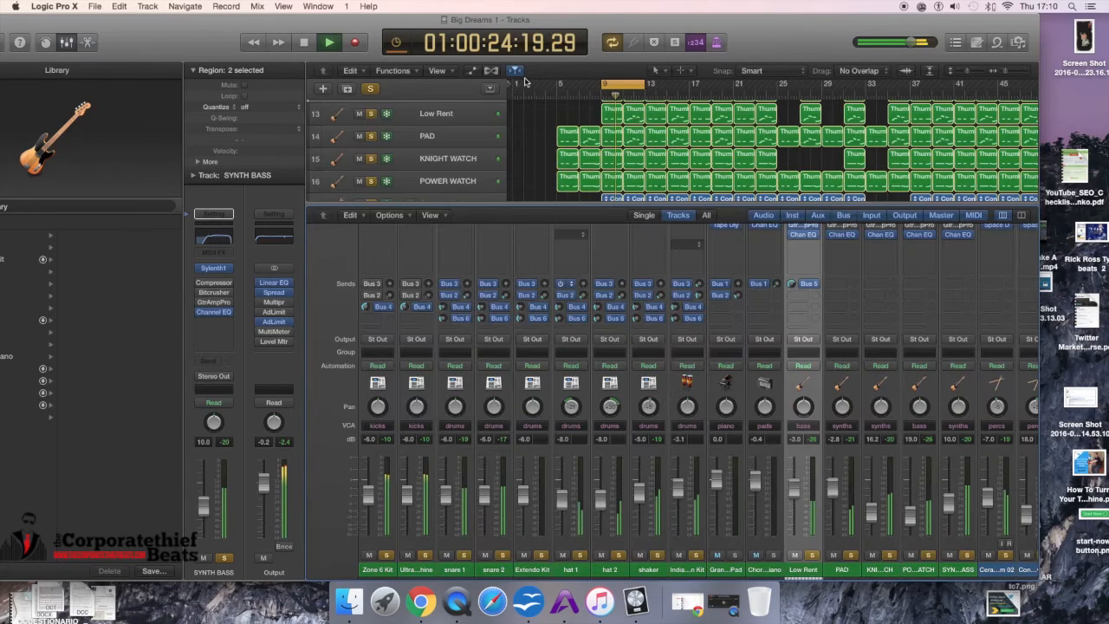
pyautogui.press('x')
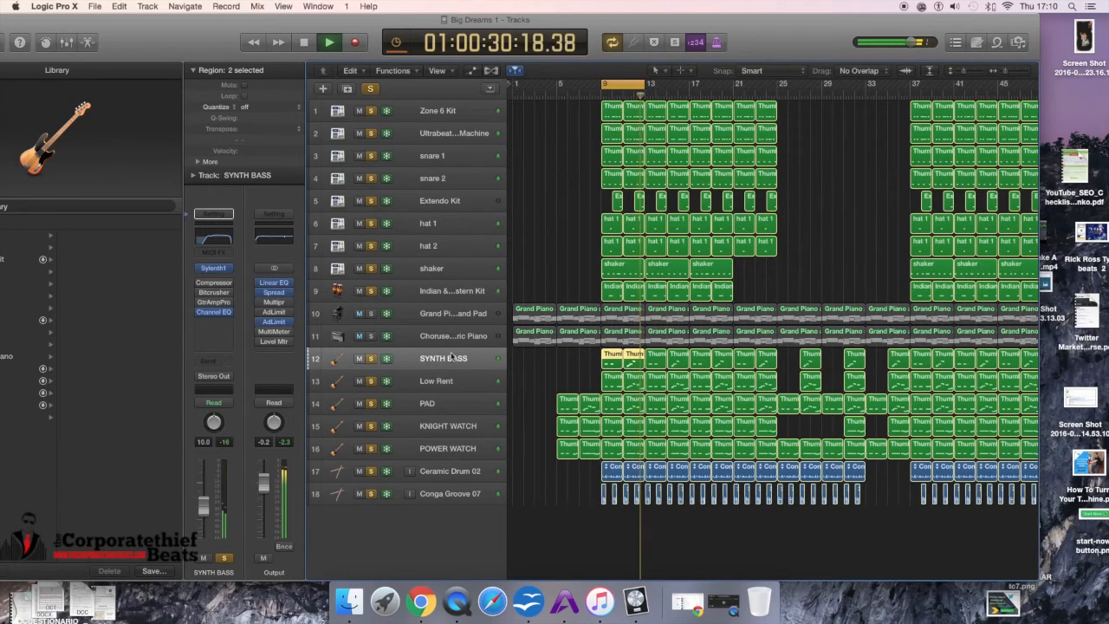
pyautogui.press('space')
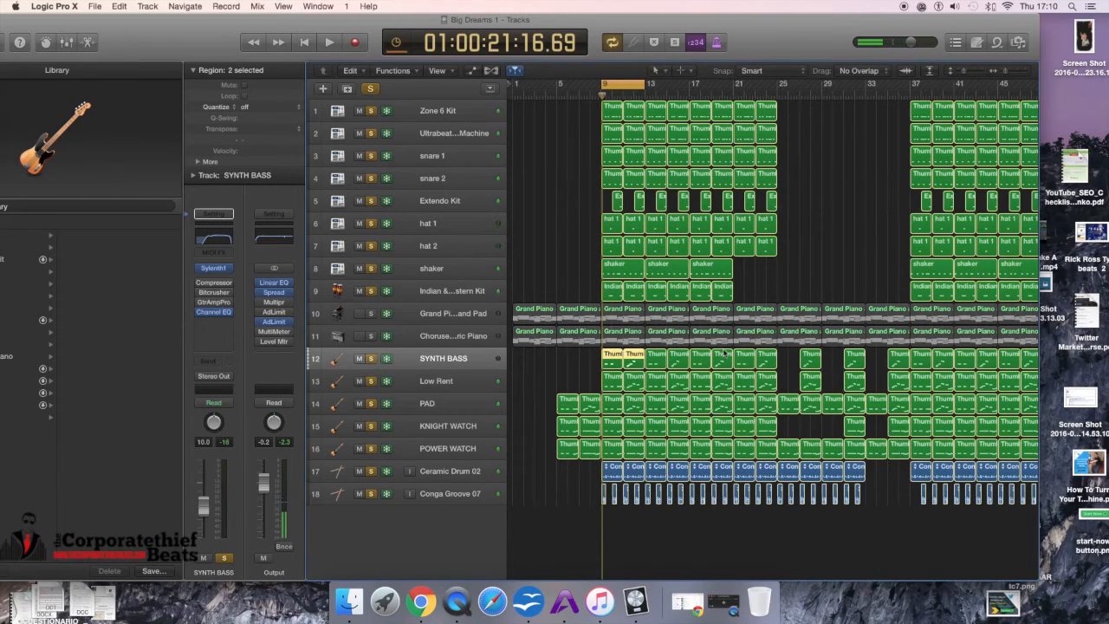
# Step: Add a marker in the ruler near bar 10 and start playback from around bar 21
pyautogui.click(723, 92)
pyautogui.click(637, 85)
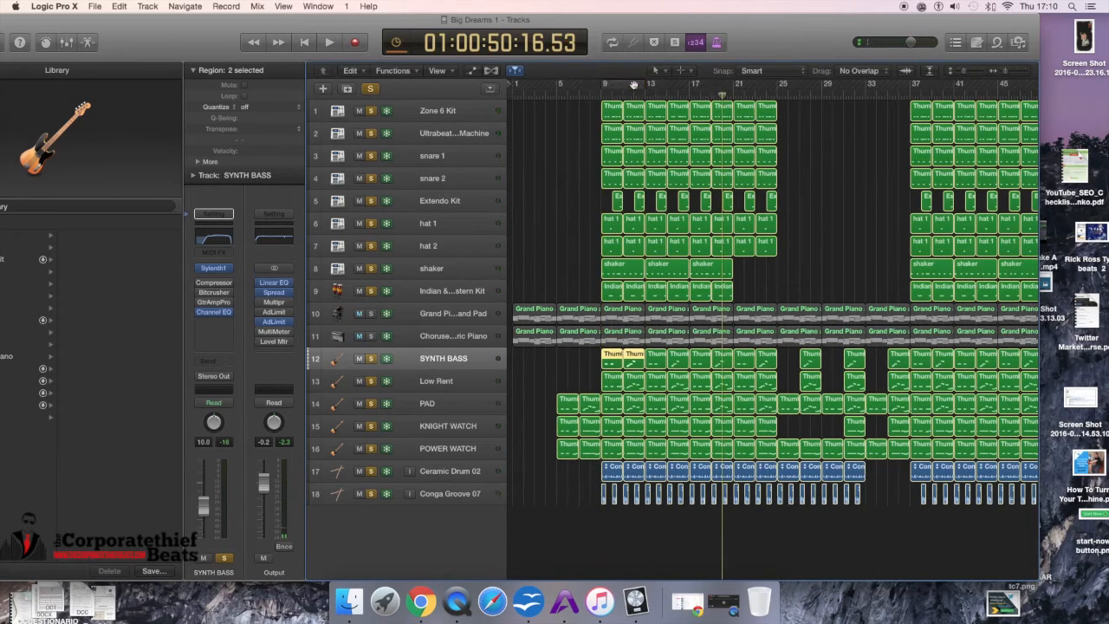
pyautogui.hotkey('alt', 'shift', "'")
pyautogui.press('Return')
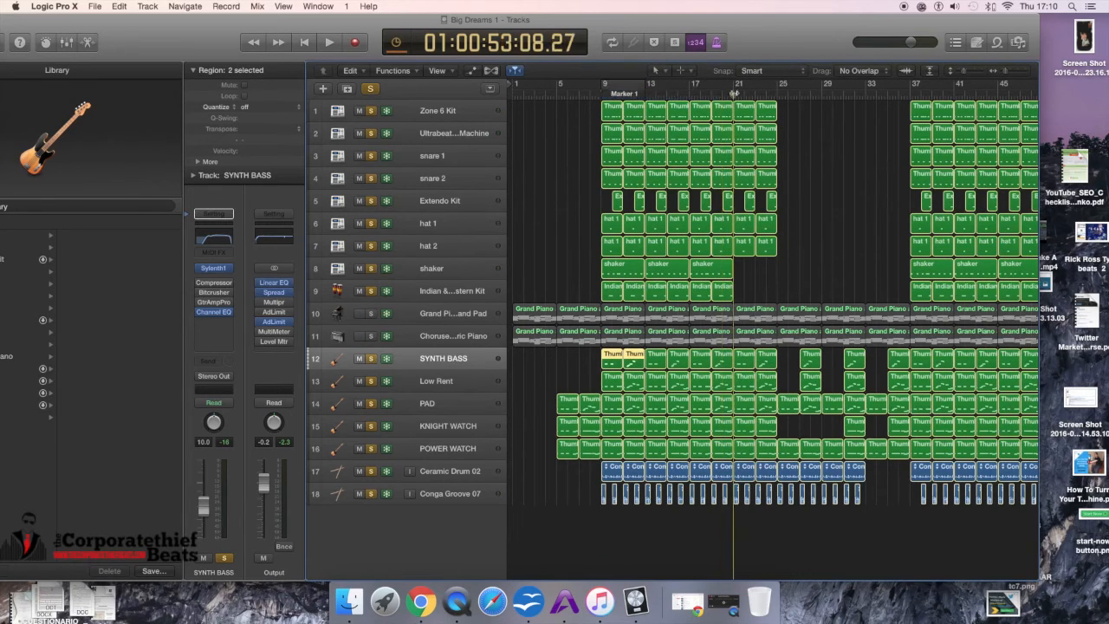
pyautogui.press('space')
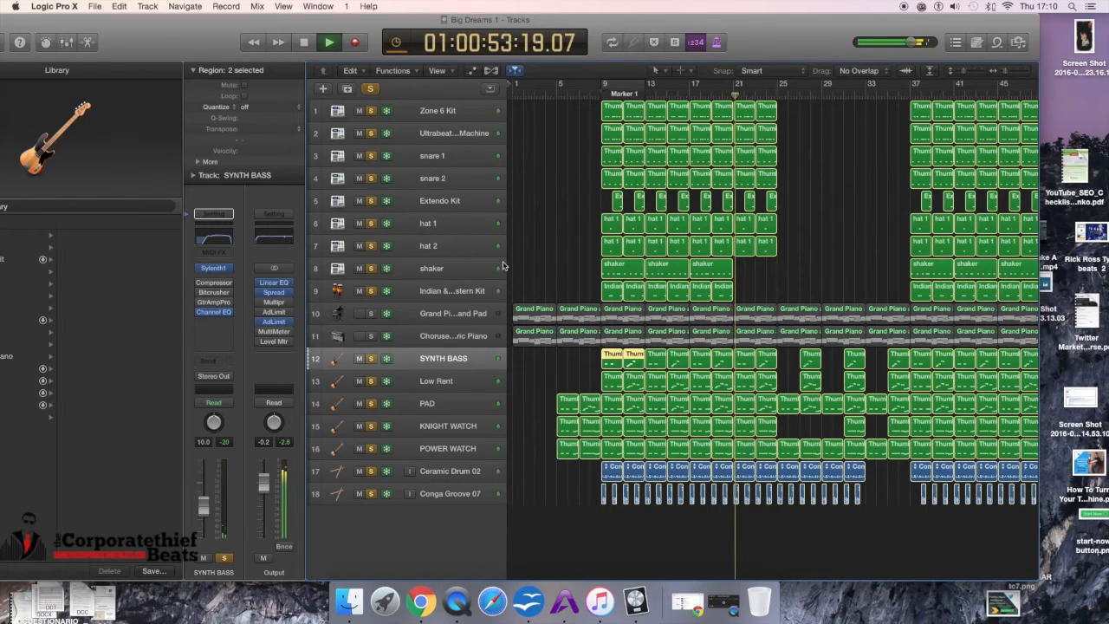
# Step: Toggle solo on the Chorused Piano track, then replay the arrangement from around bar 21
pyautogui.click(370, 337)
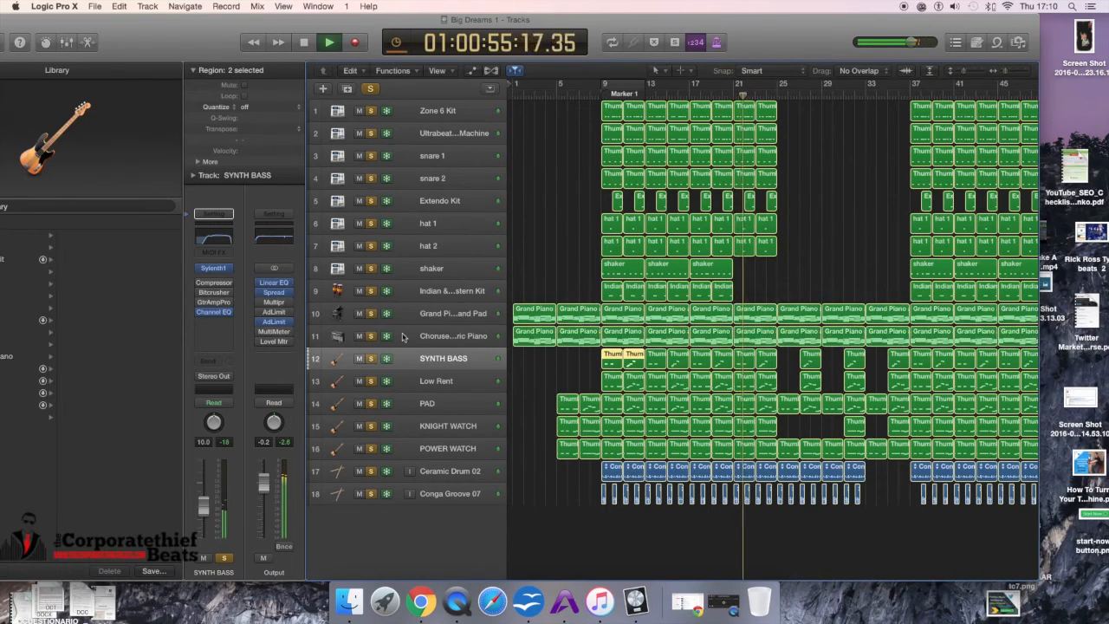
pyautogui.press('space')
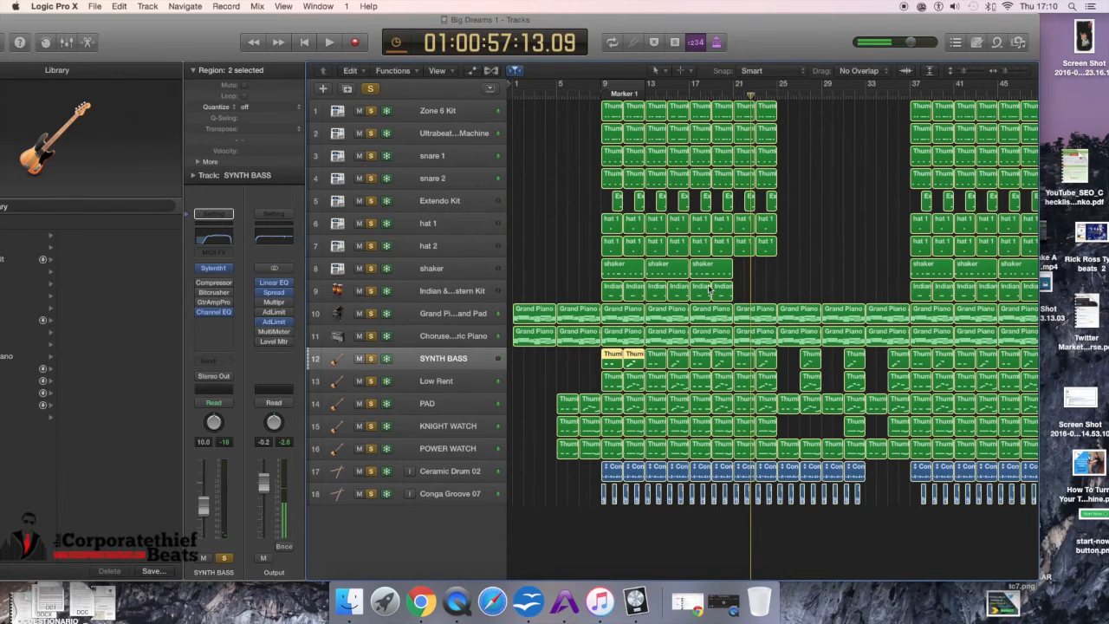
pyautogui.click(732, 93)
pyautogui.press('space')
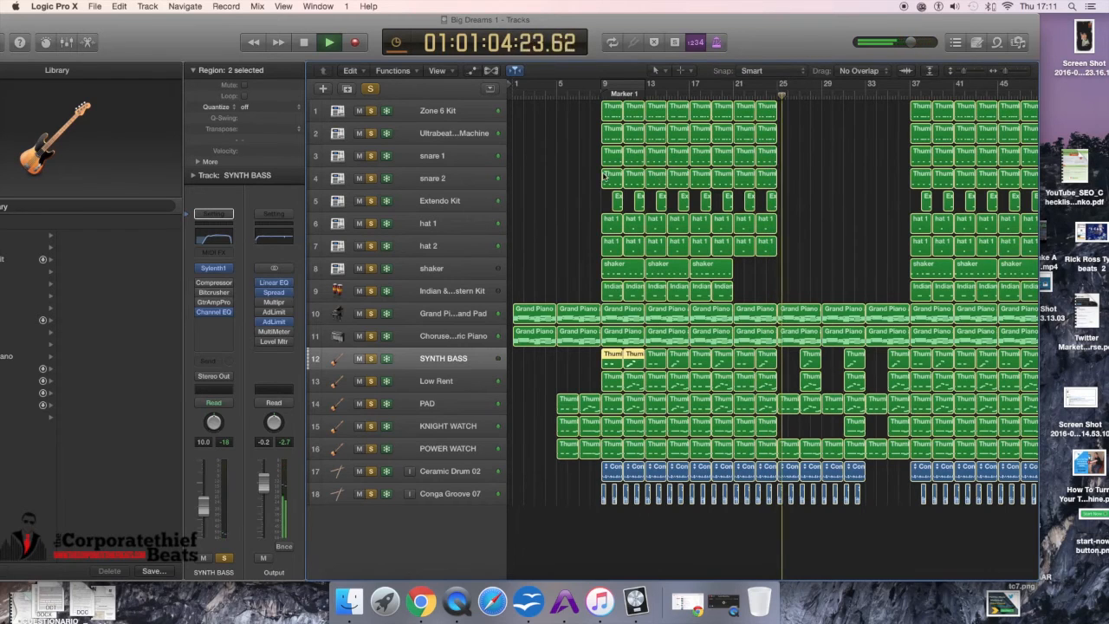
pyautogui.press('space')
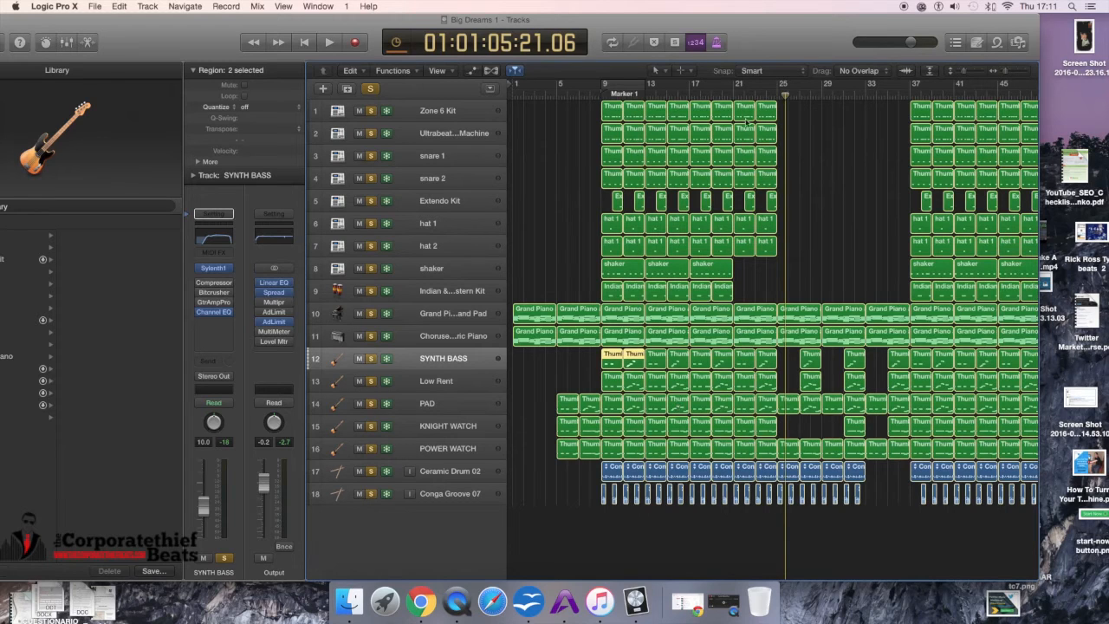
# Step: Play the arrangement from bar 24, jump ahead to about bar 33, then stop
pyautogui.click(778, 92)
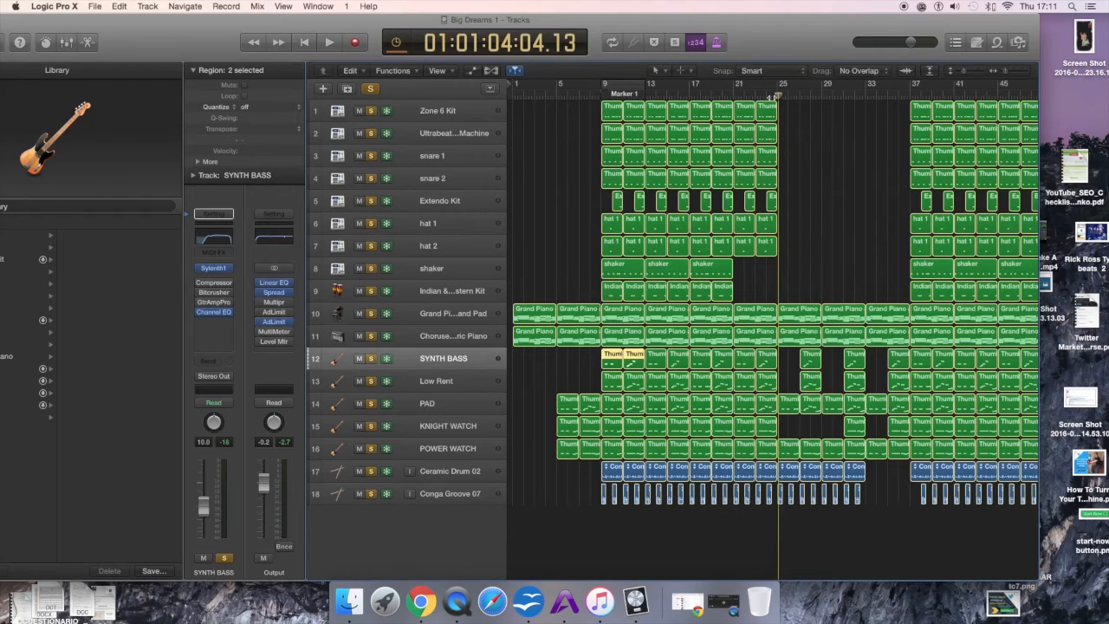
pyautogui.moveTo(778, 96); pyautogui.dragTo(780, 92)
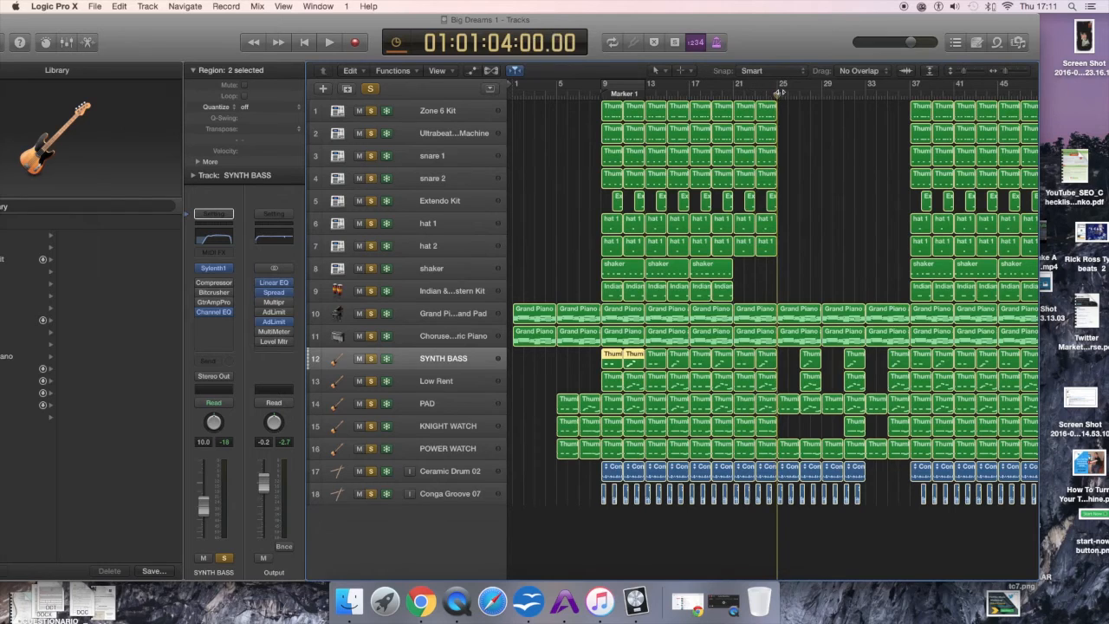
pyautogui.press('space')
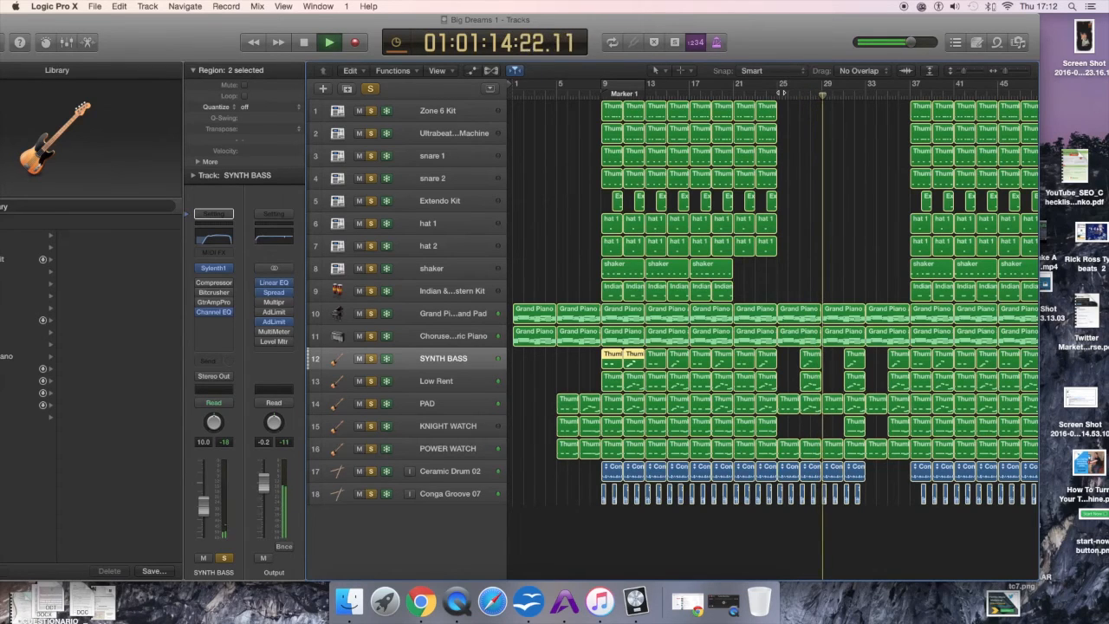
pyautogui.click(866, 95)
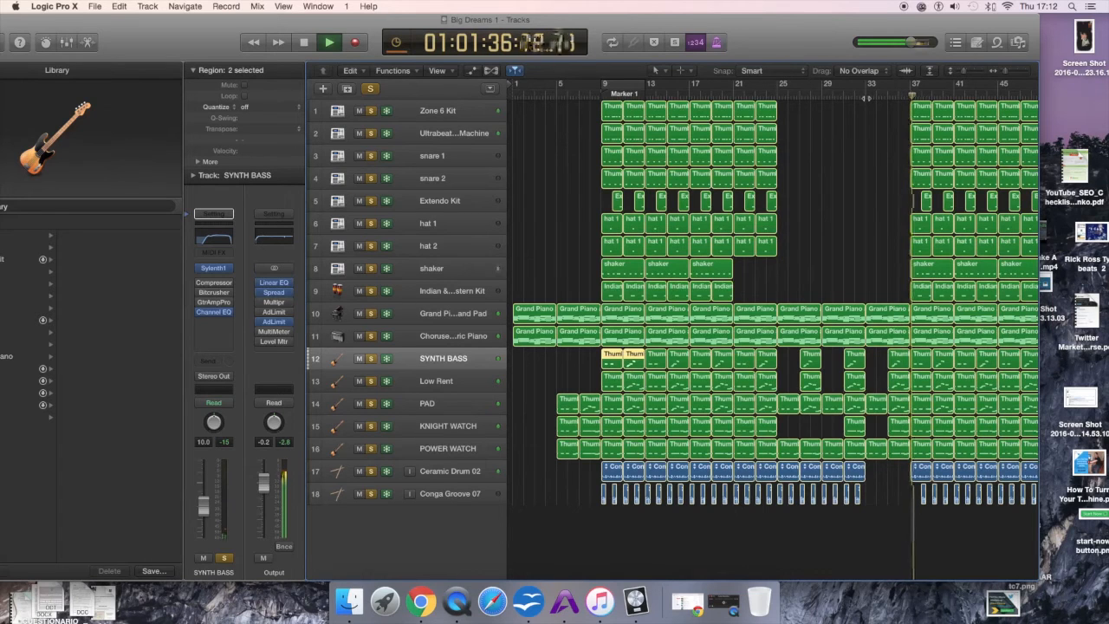
pyautogui.press('space')
# Step: Widen the view of the whole arrangement and play it from around bar 80
pyautogui.moveTo(783, 46); pyautogui.dragTo(708, 47)
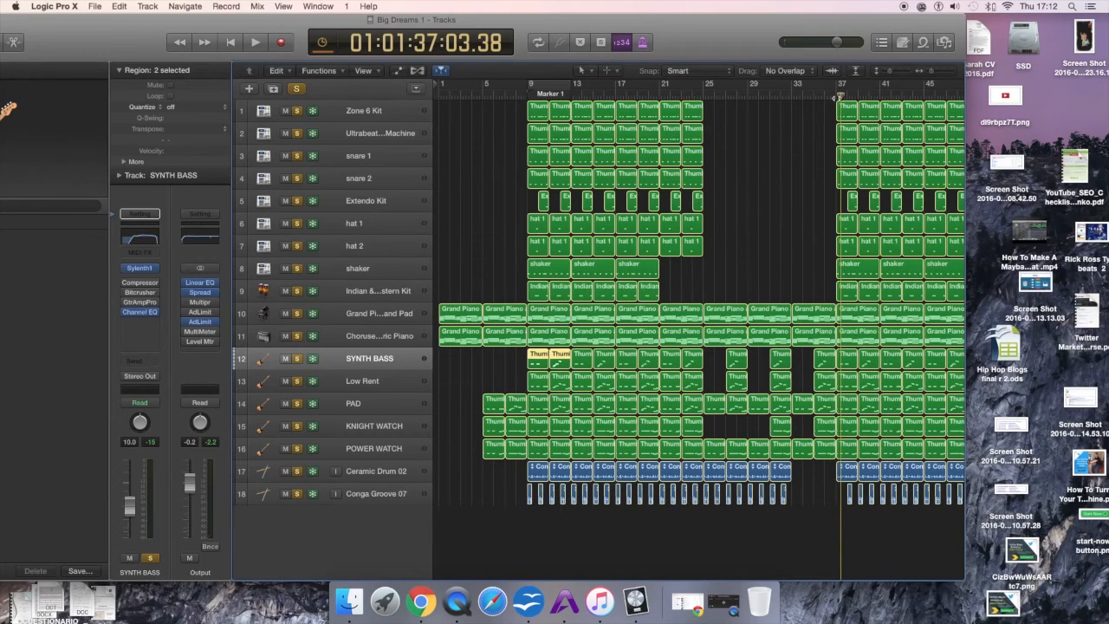
pyautogui.moveTo(838, 97)
pyautogui.mouseDown()
pyautogui.moveTo(814, 96)
pyautogui.moveTo(828, 95)
pyautogui.mouseUp()
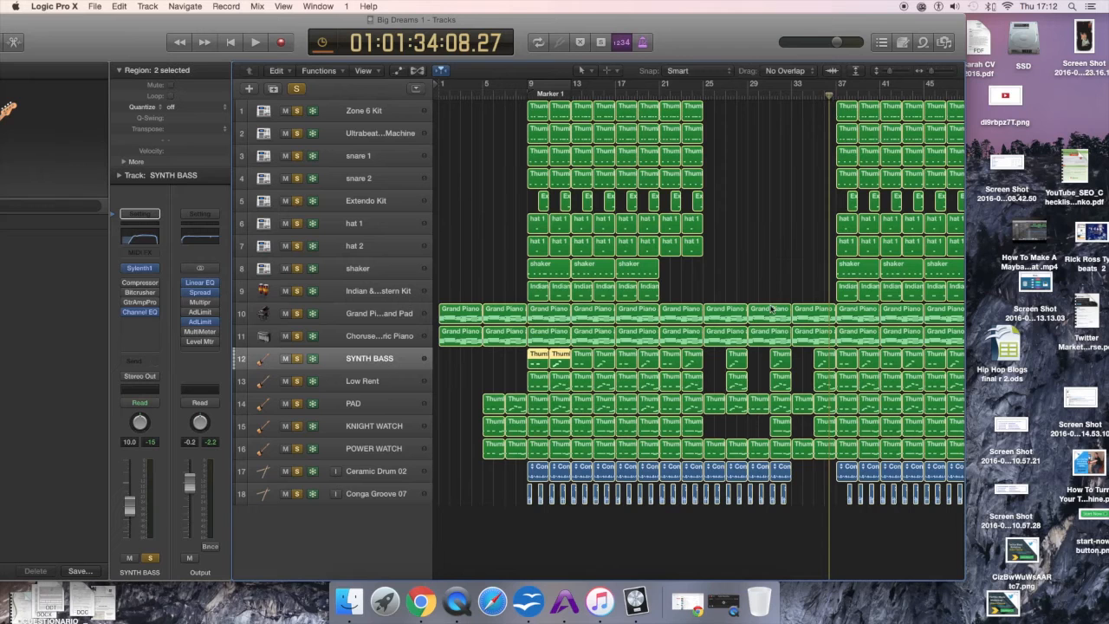
pyautogui.moveTo(932, 70); pyautogui.dragTo(929, 73)
pyautogui.click(835, 92)
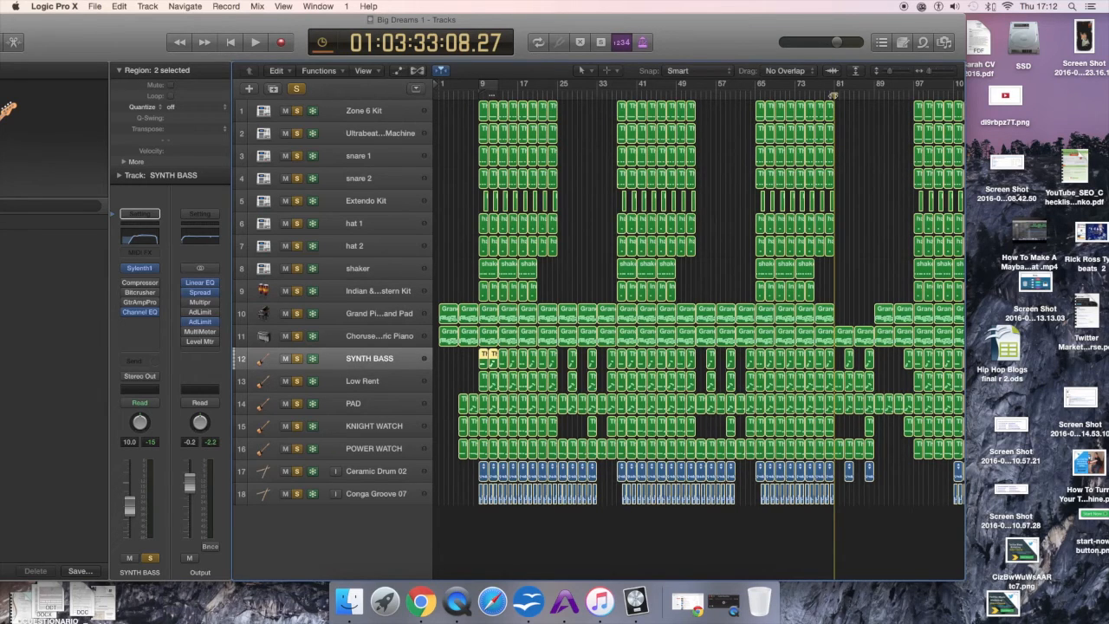
pyautogui.press('space')
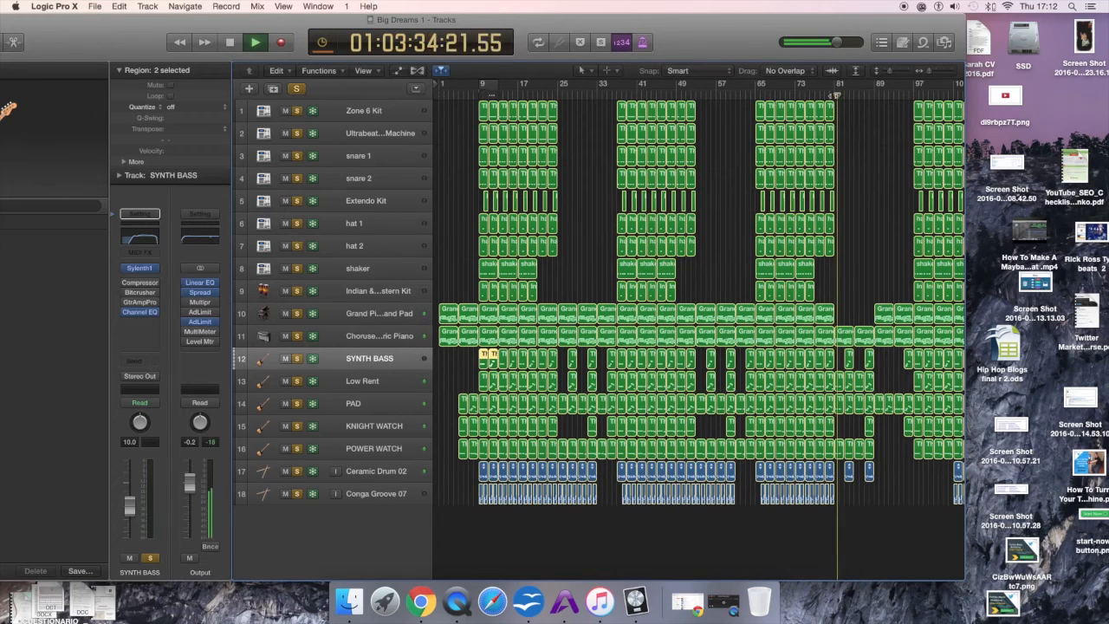
pyautogui.press('space')
pyautogui.click(835, 95)
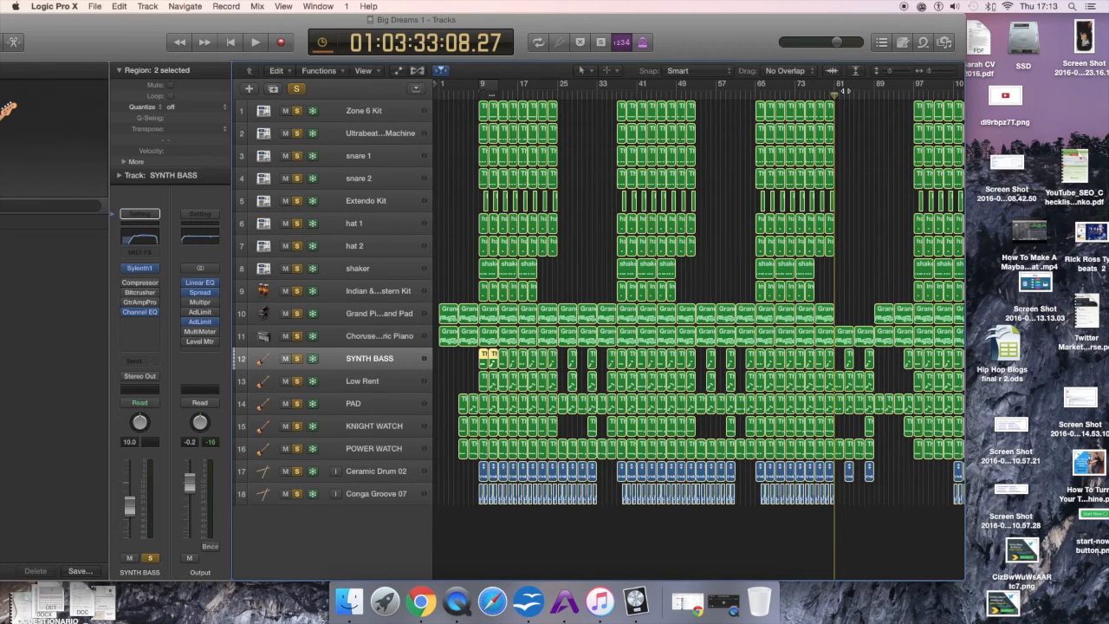
# Step: Play the arrangement from around bar 65 and then from around bar 81
pyautogui.moveTo(929, 72); pyautogui.dragTo(925, 72)
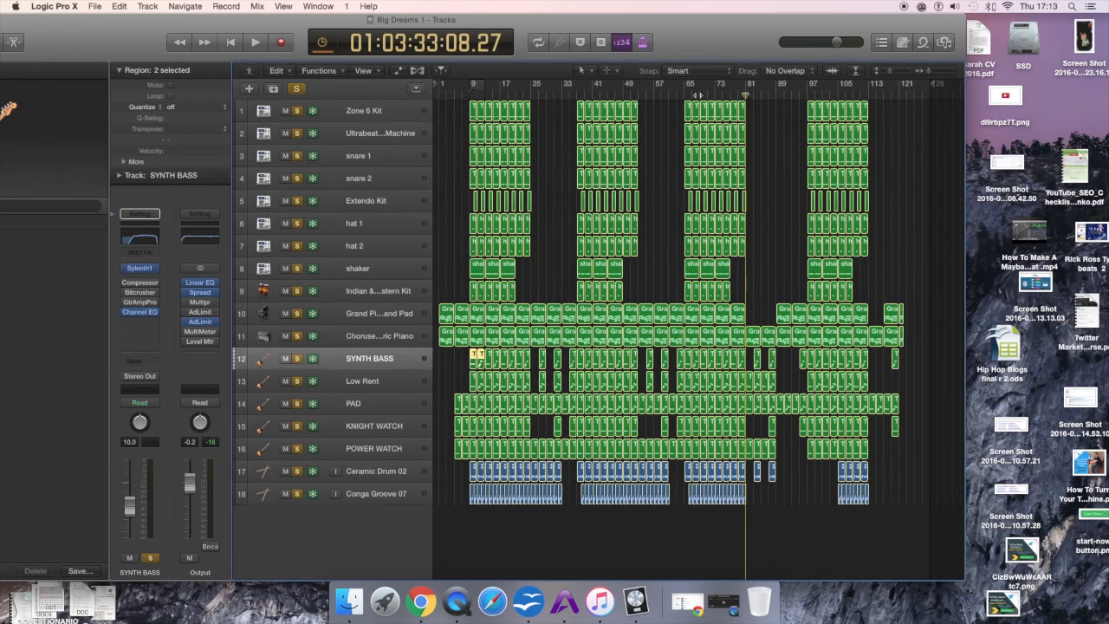
pyautogui.click(685, 94)
pyautogui.press('space')
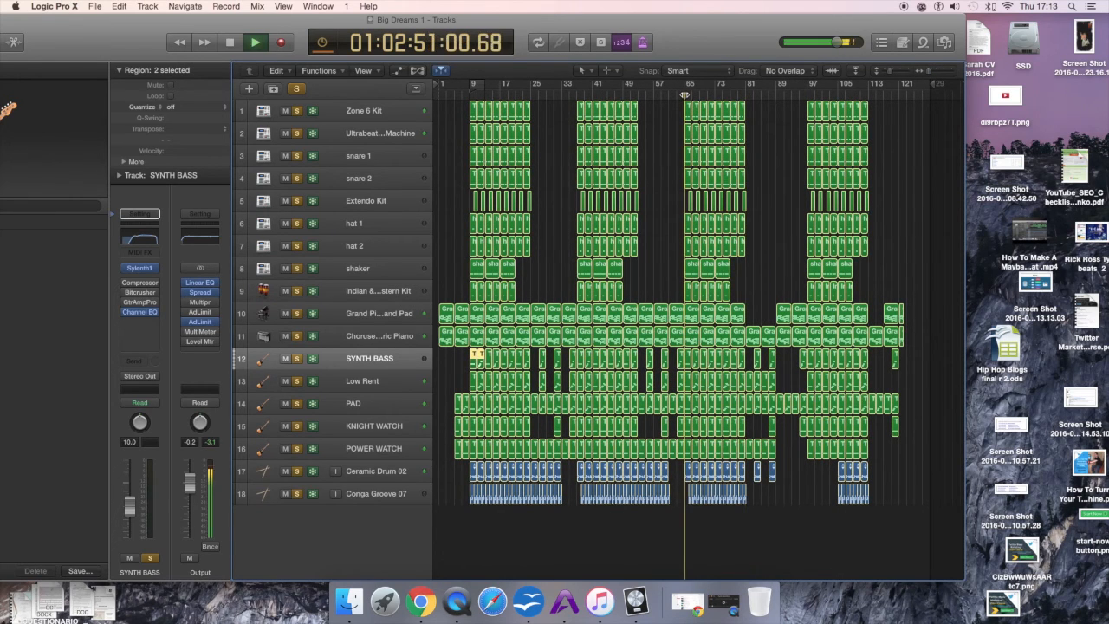
pyautogui.press('space')
pyautogui.click(745, 93)
pyautogui.press('space')
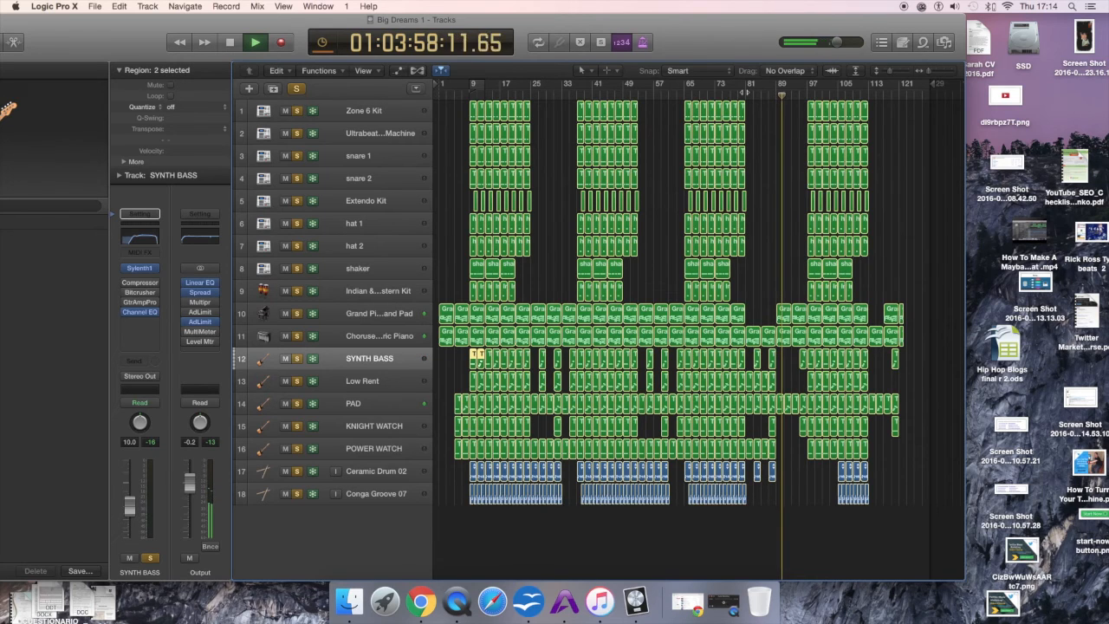
pyautogui.press('space')
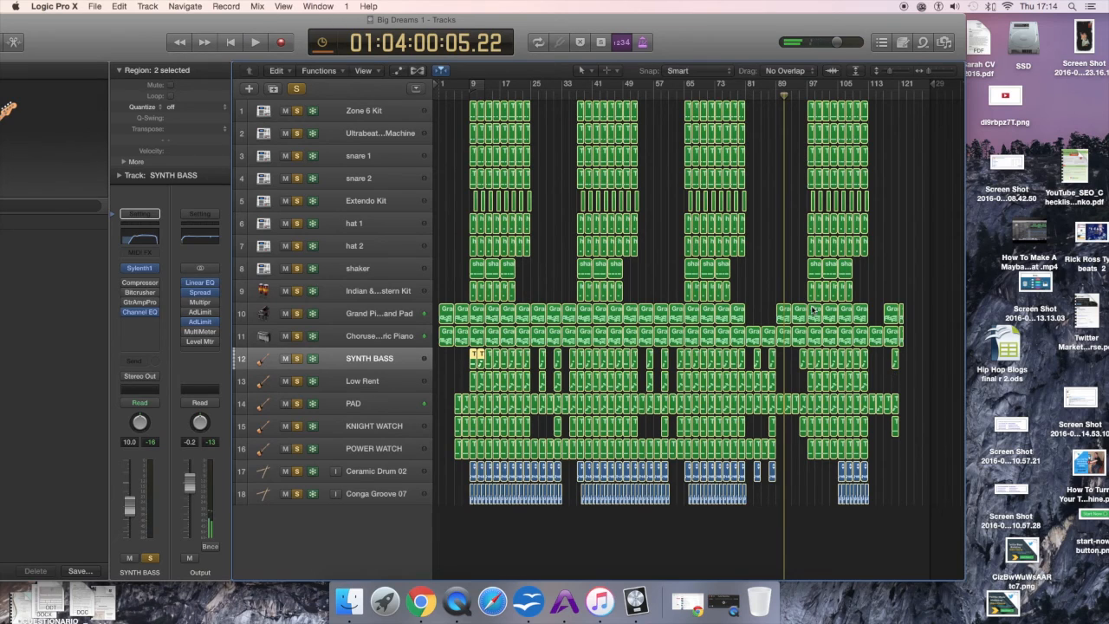
# Step: Move the playhead to around bar 97 and play the final section
pyautogui.click(799, 94)
pyautogui.moveTo(799, 93); pyautogui.dragTo(799, 94)
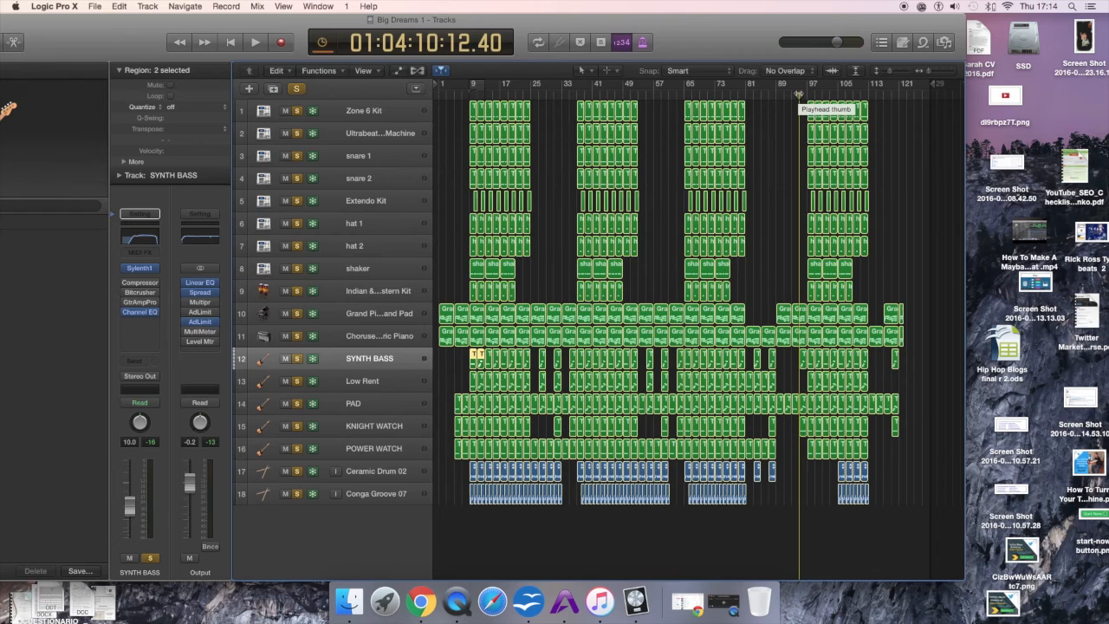
pyautogui.moveTo(798, 93); pyautogui.dragTo(796, 93)
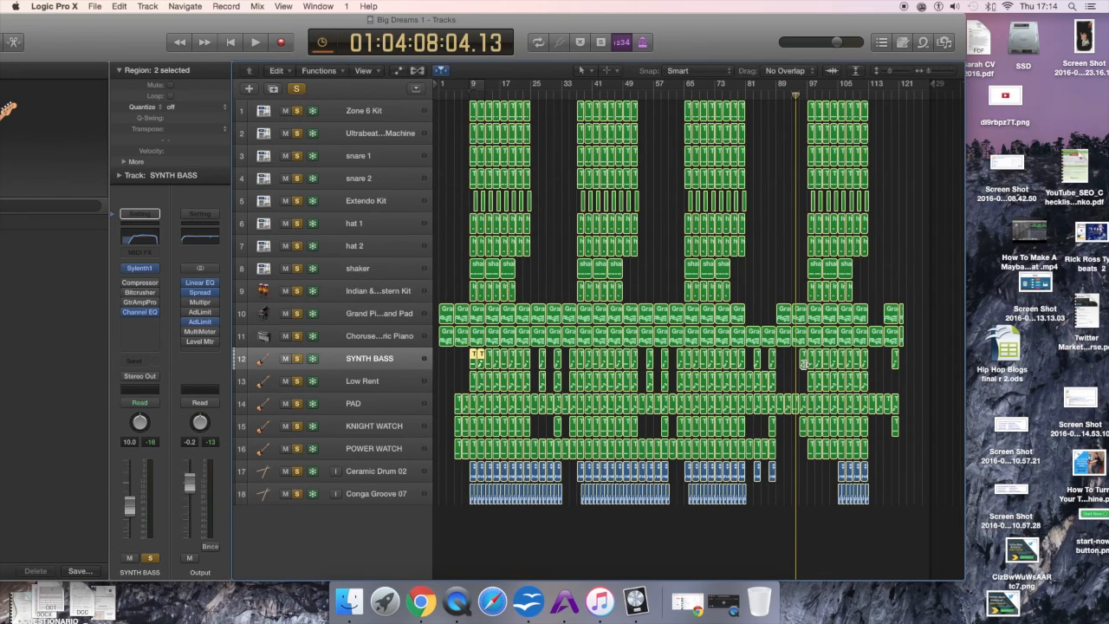
pyautogui.press('space')
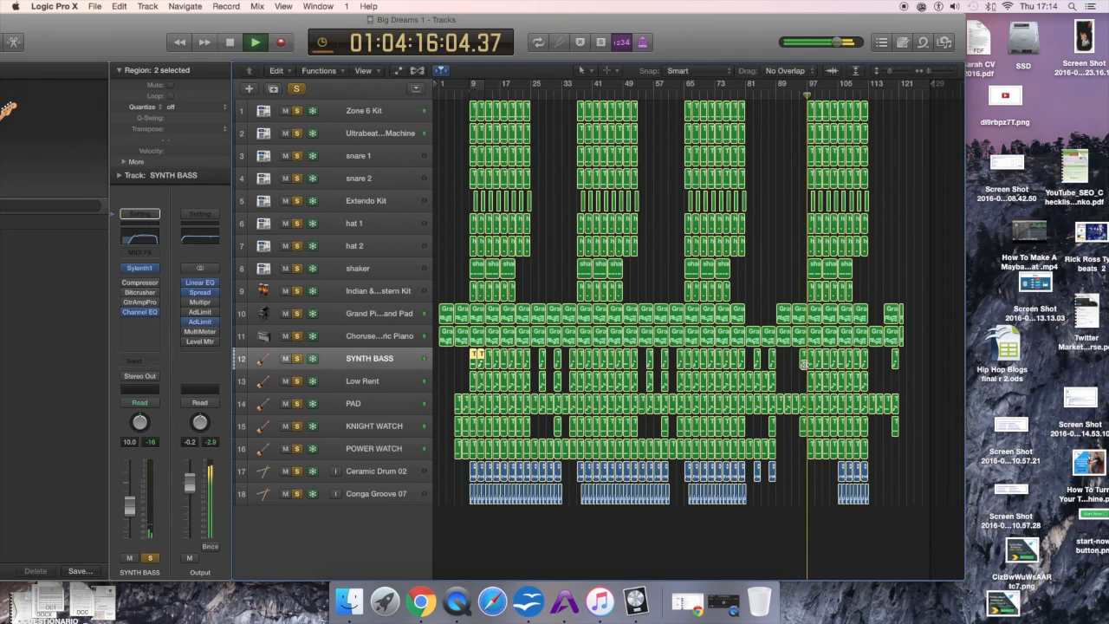
pyautogui.press('space')
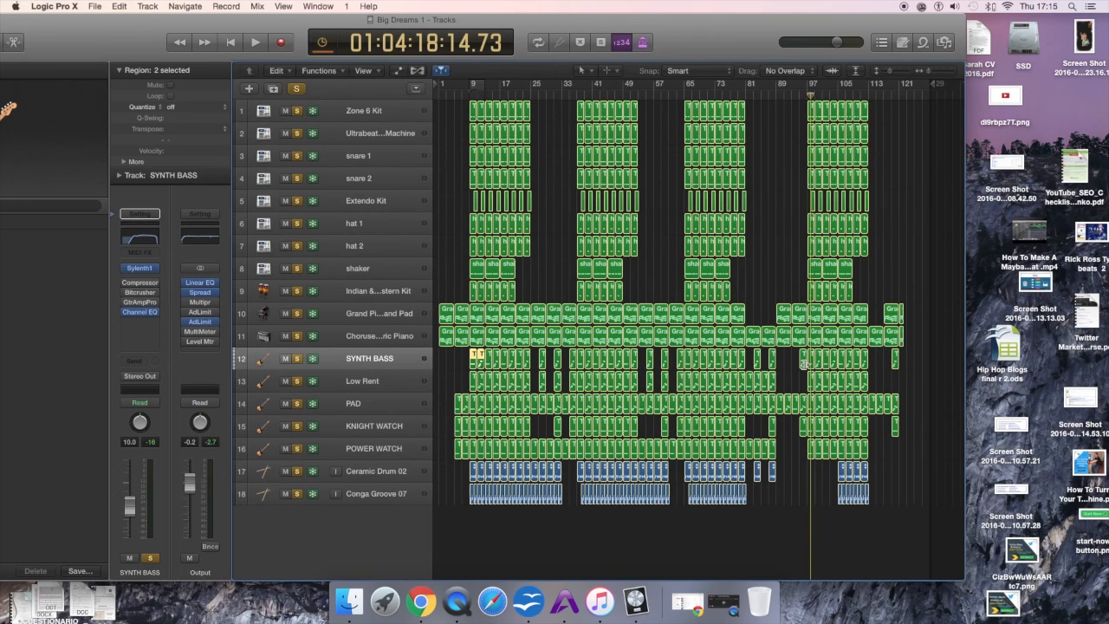
pyautogui.press('space')
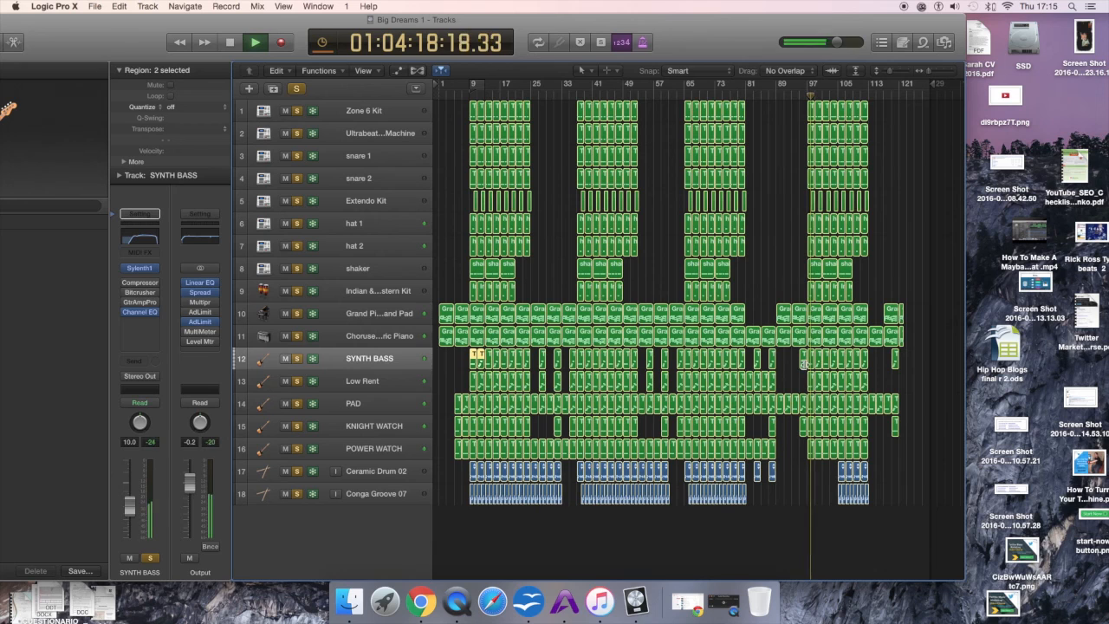